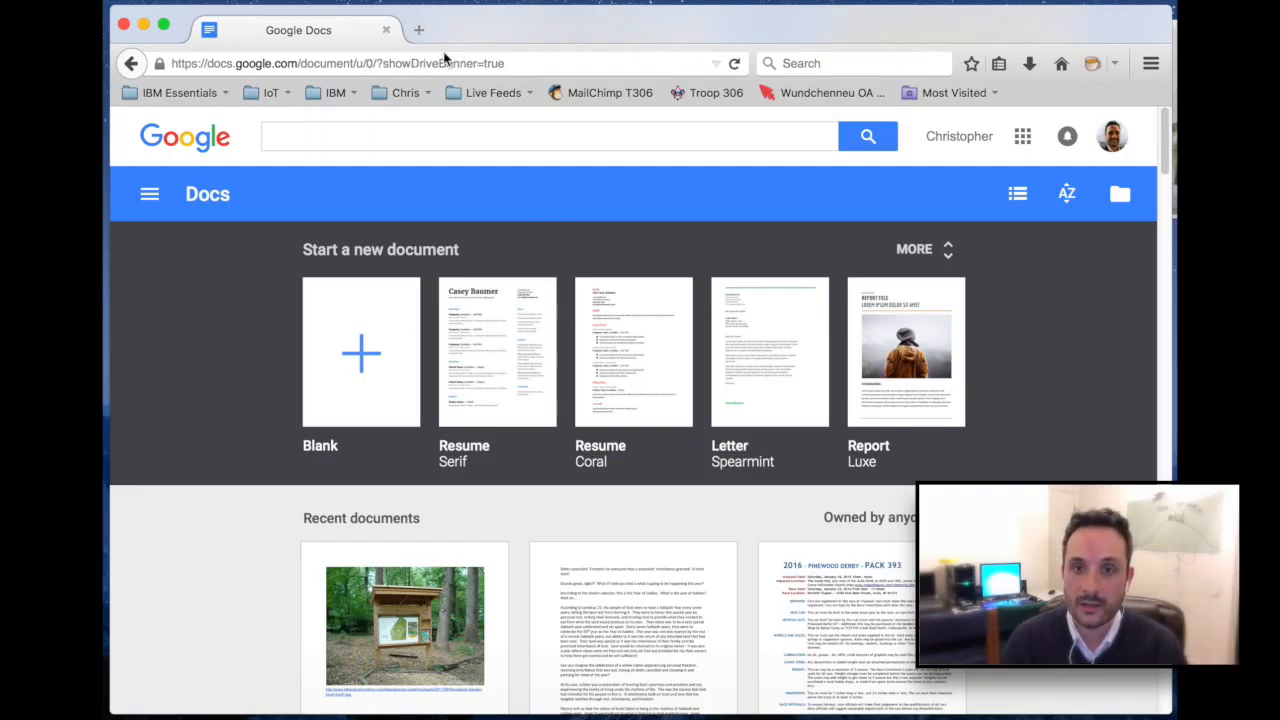
Search the documents for "troop 306 planner" and open the Troop 306 Planner spreadsheet
left_click(308, 140)
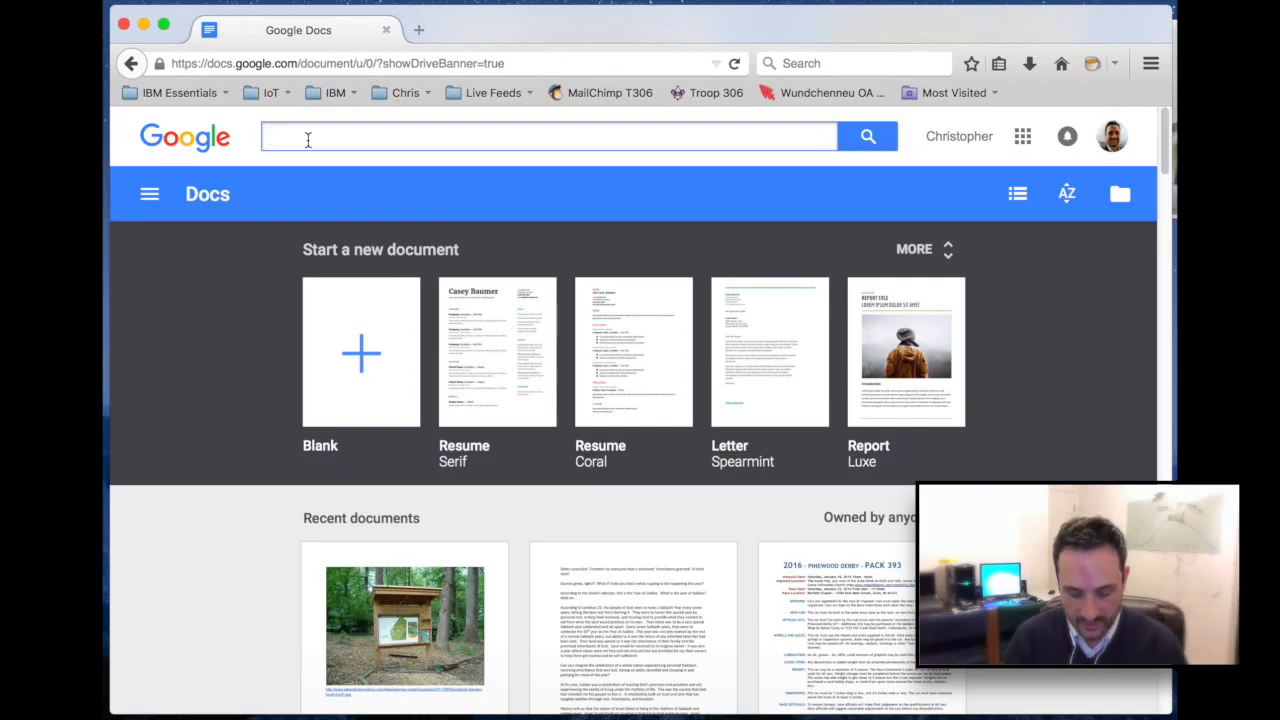
type("troop 306")
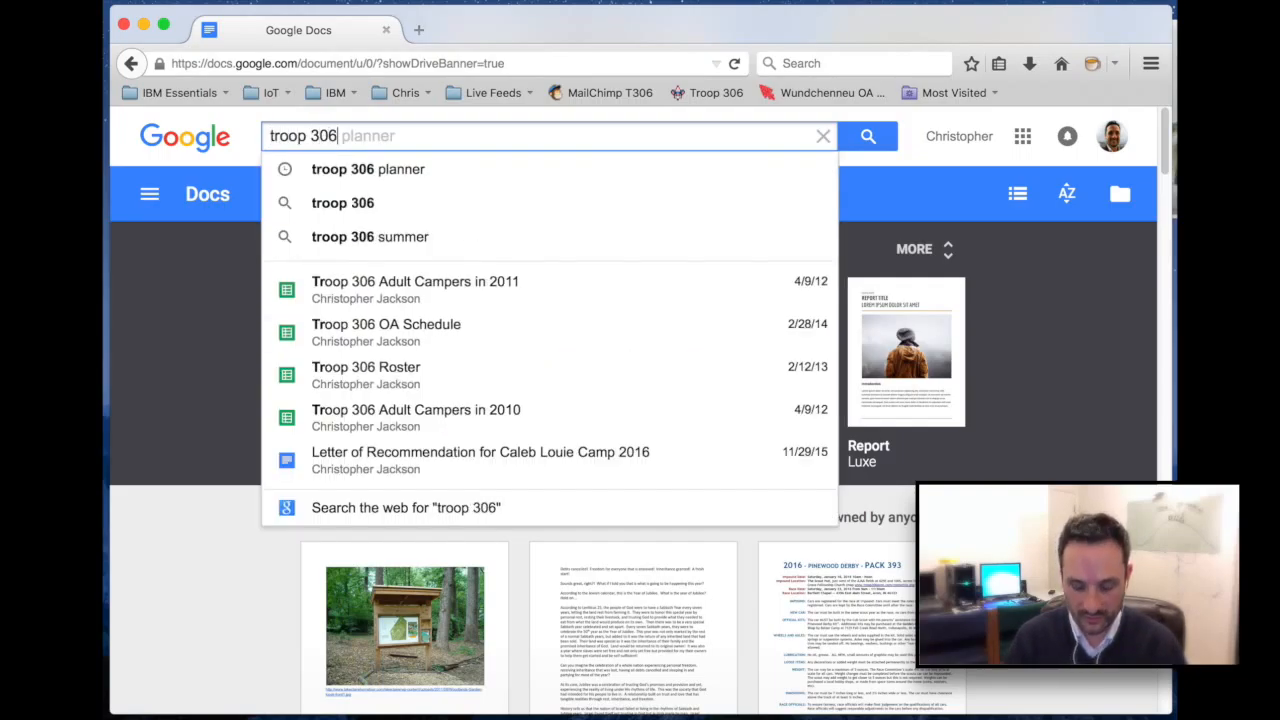
type(" planner")
key("Return")
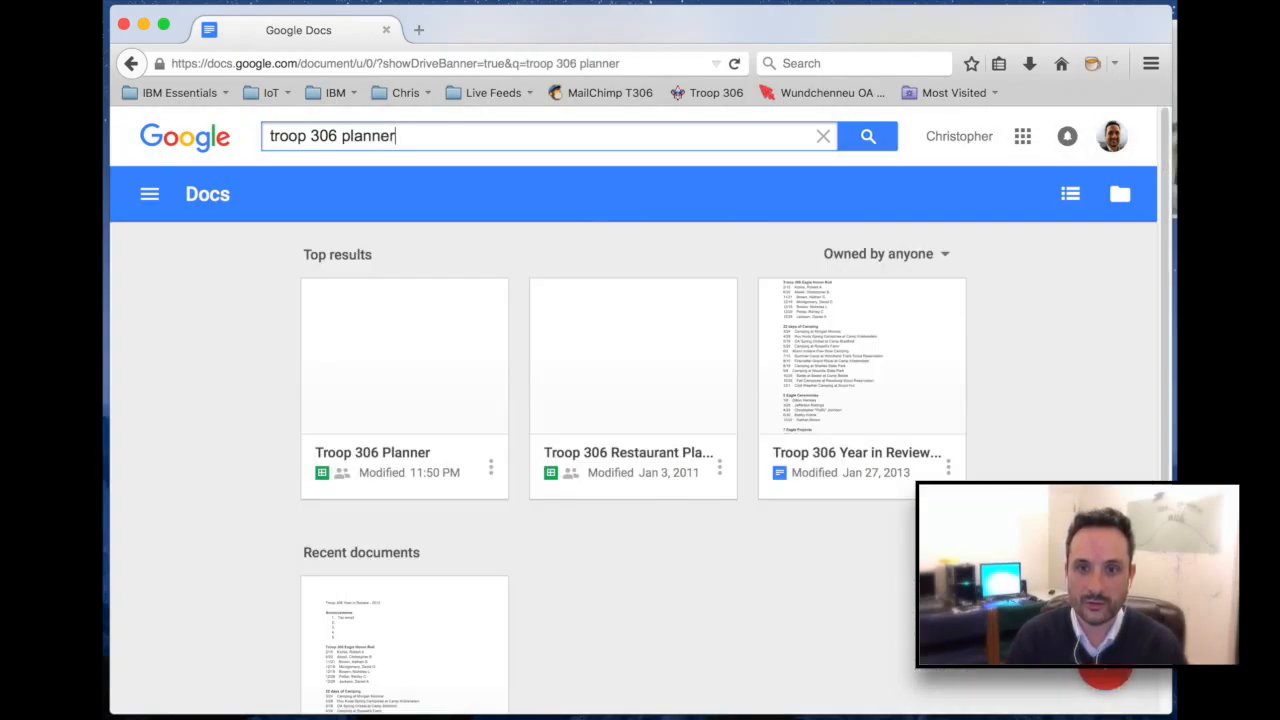
left_click(437, 402)
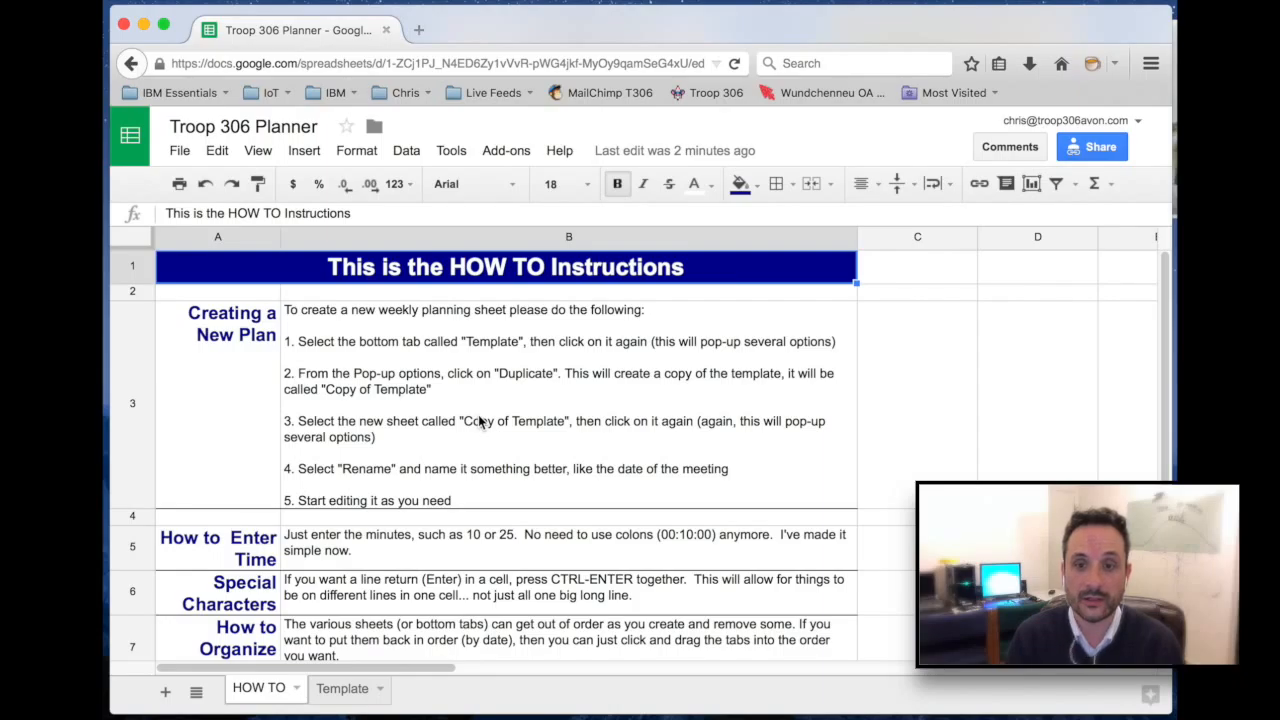
Duplicate the Template sheet in the planner to make a new meeting plan
left_click(350, 694)
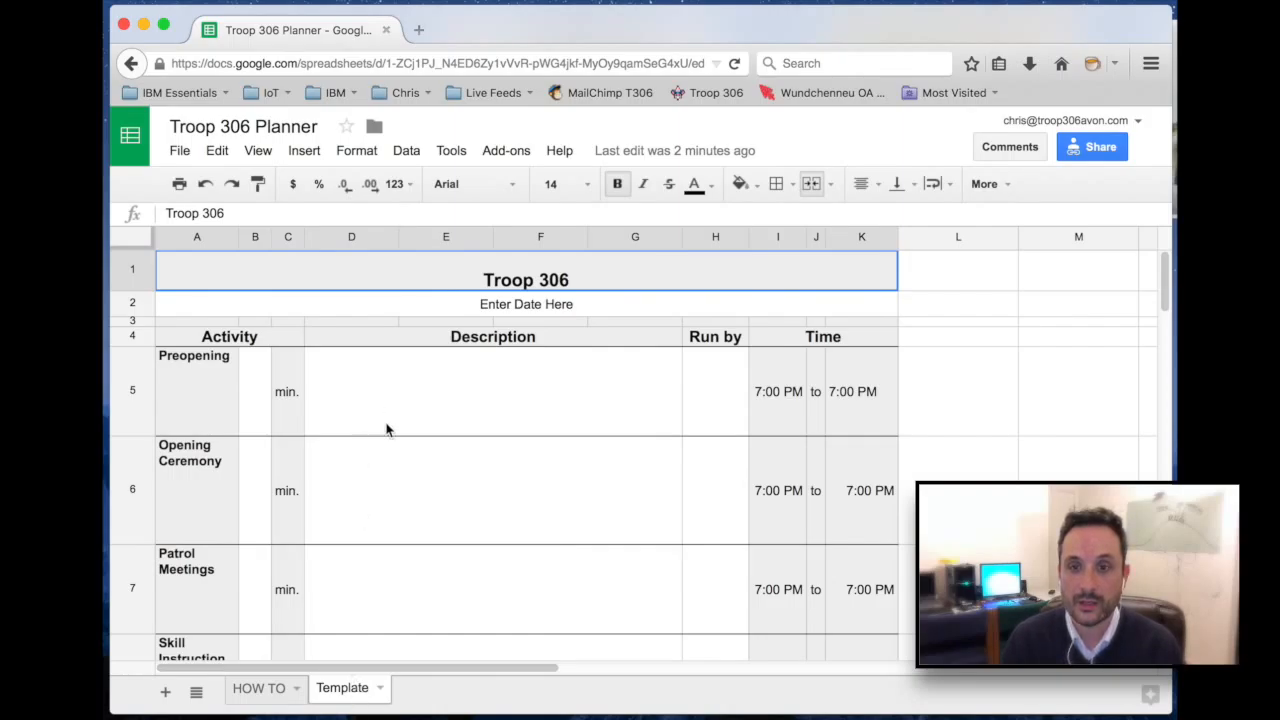
left_click(382, 690)
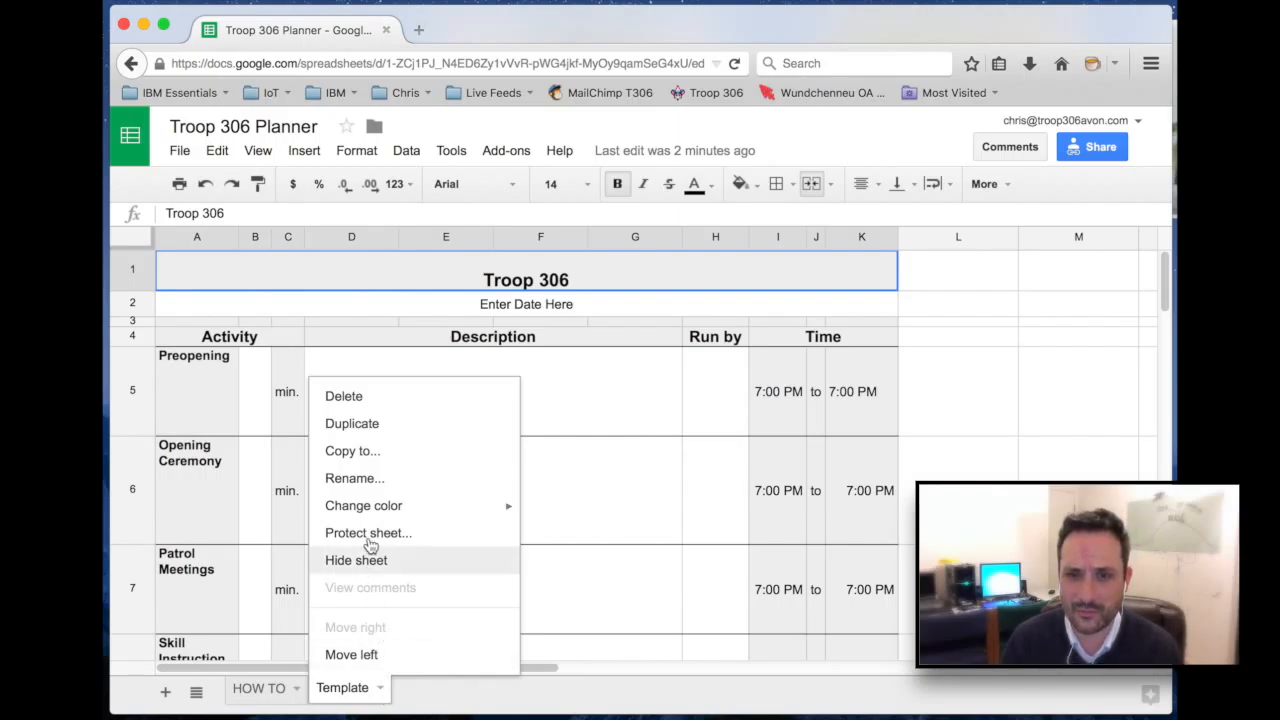
left_click(359, 433)
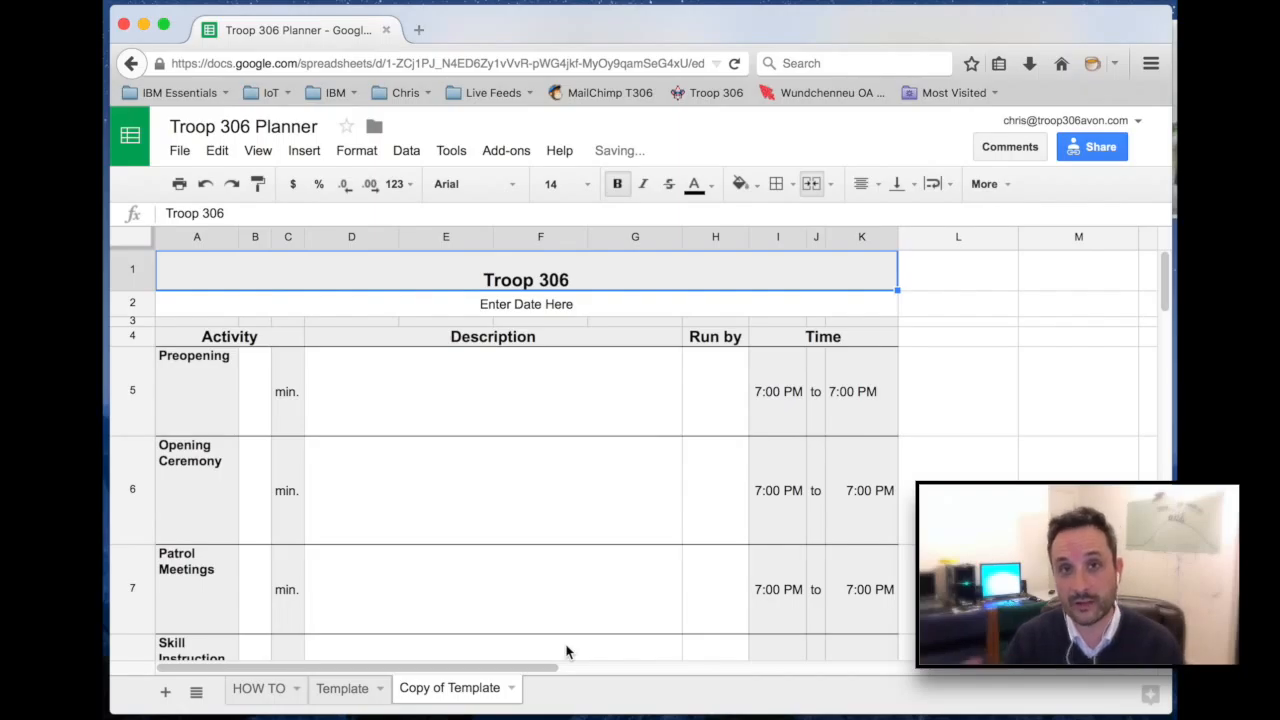
Rename the duplicated template sheet to 11/14/18
left_click(511, 688)
left_click(460, 479)
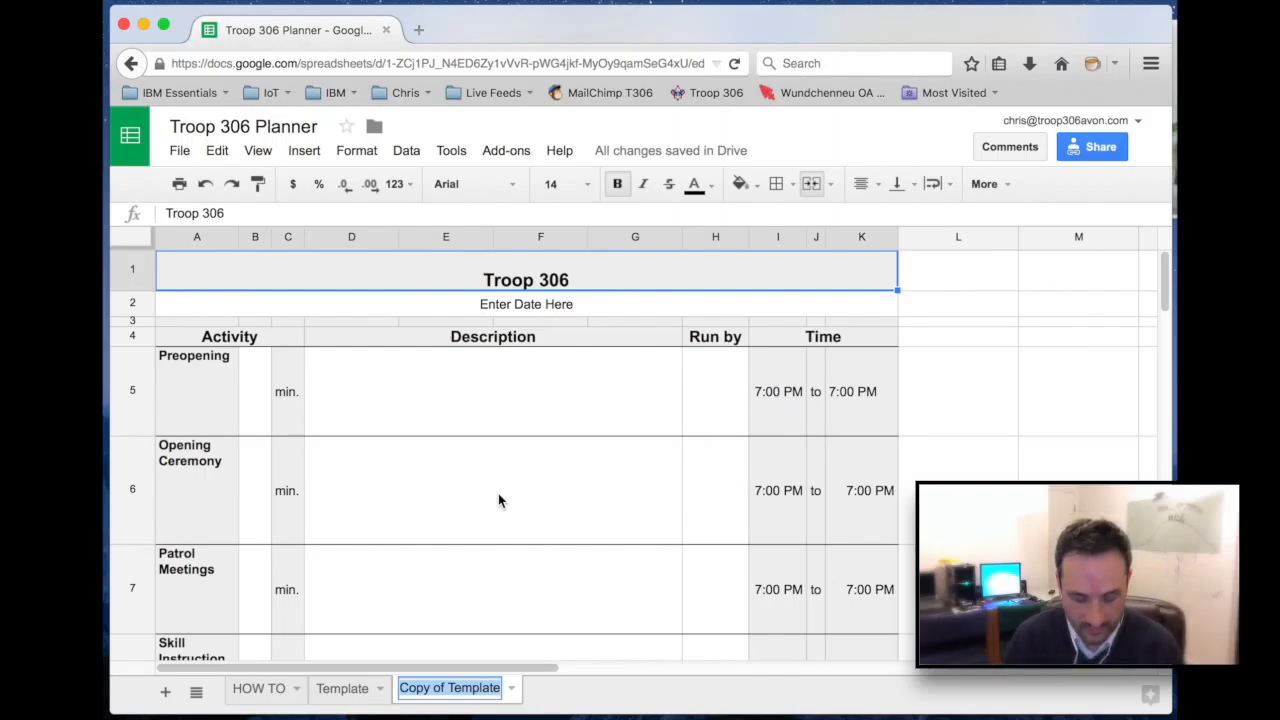
type("11/14/")
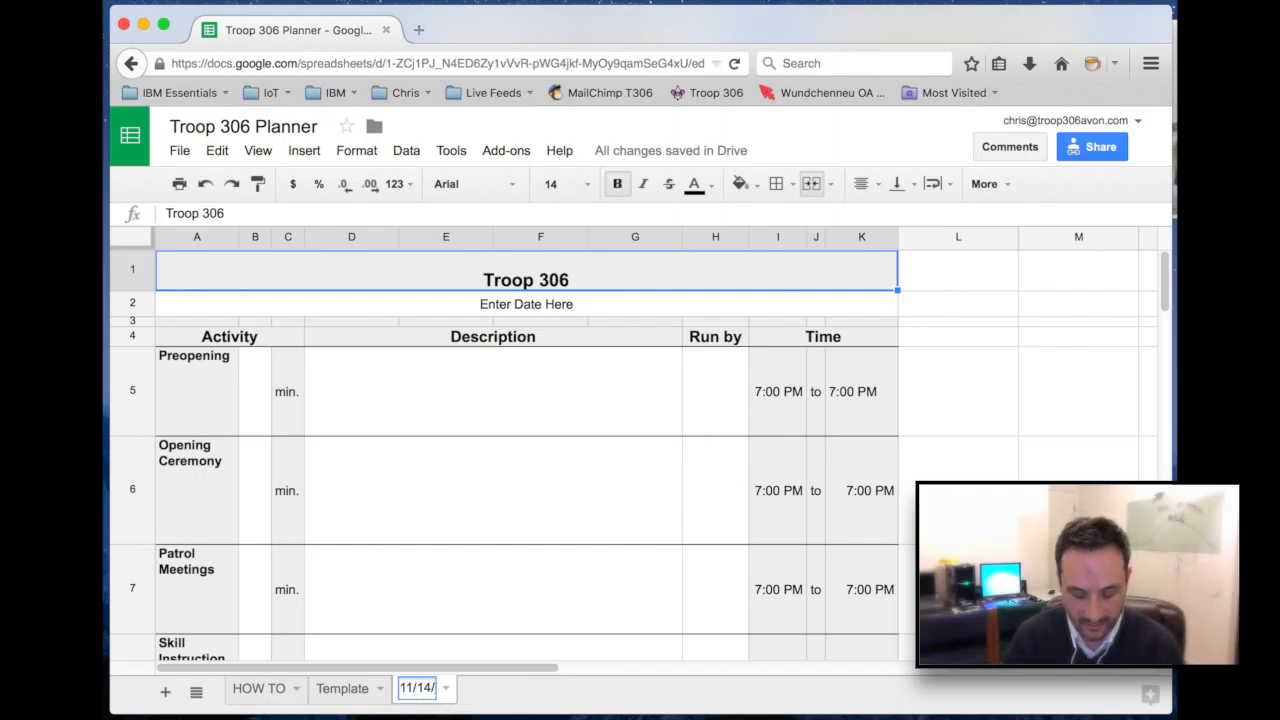
type("18")
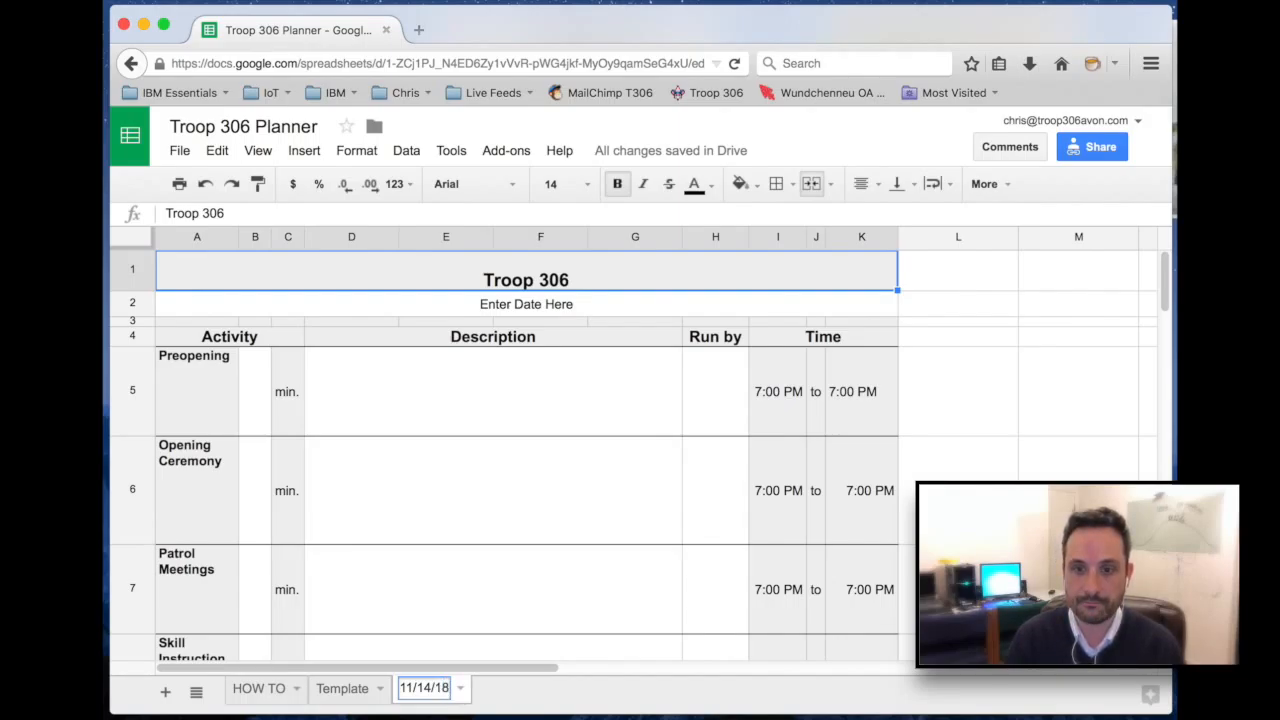
key("Return")
Replace the "Enter Date Here" placeholder under the Troop 306 title with 11/14/2018
left_click(545, 312)
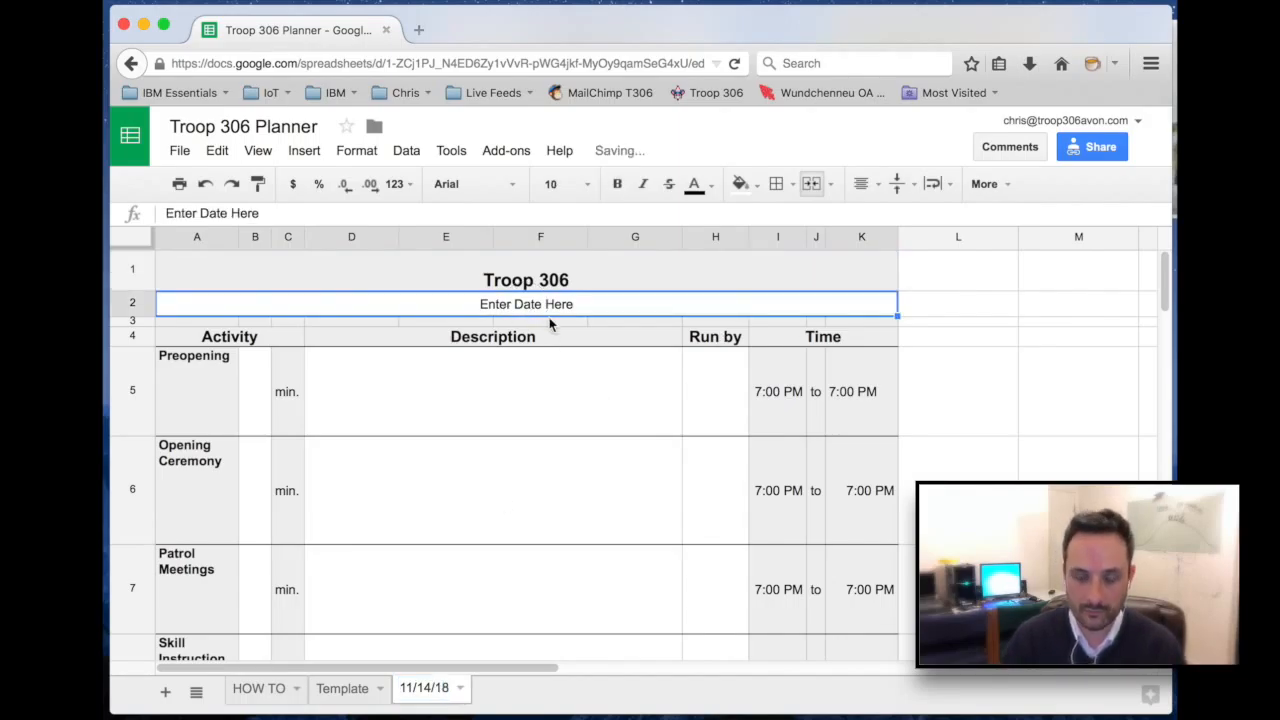
type("11/14/2018")
key("Return")
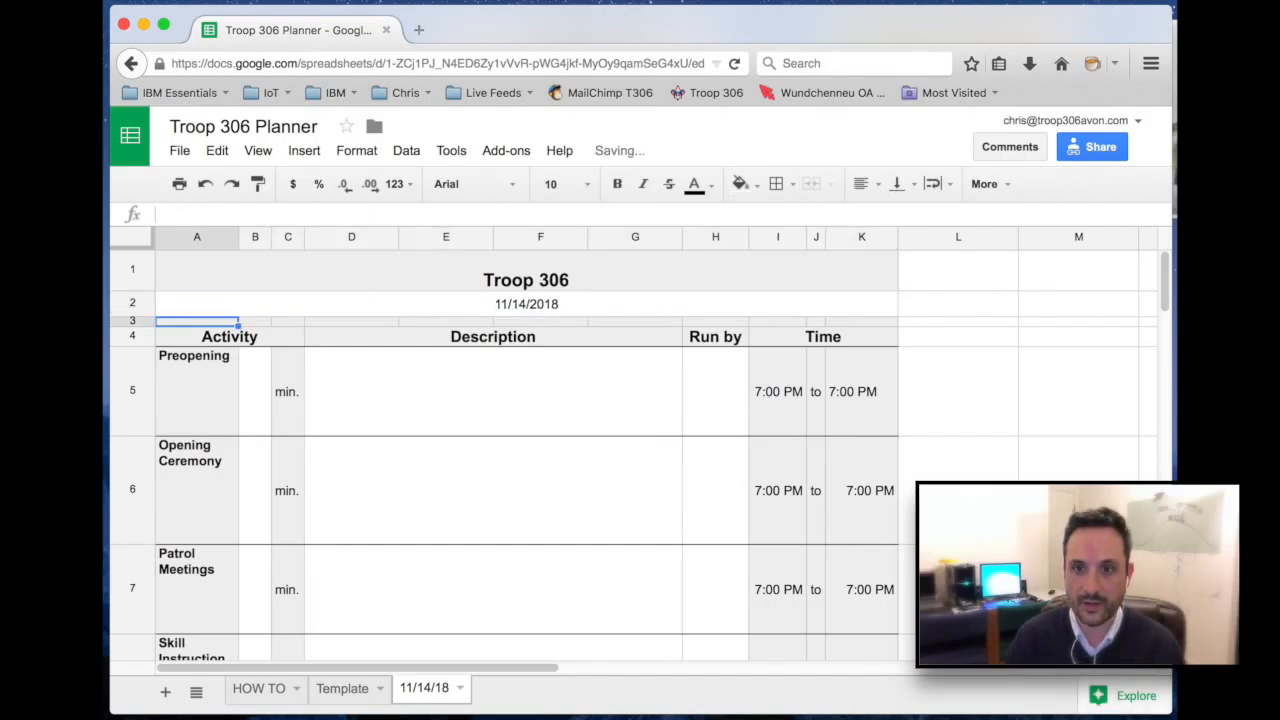
key("Up")
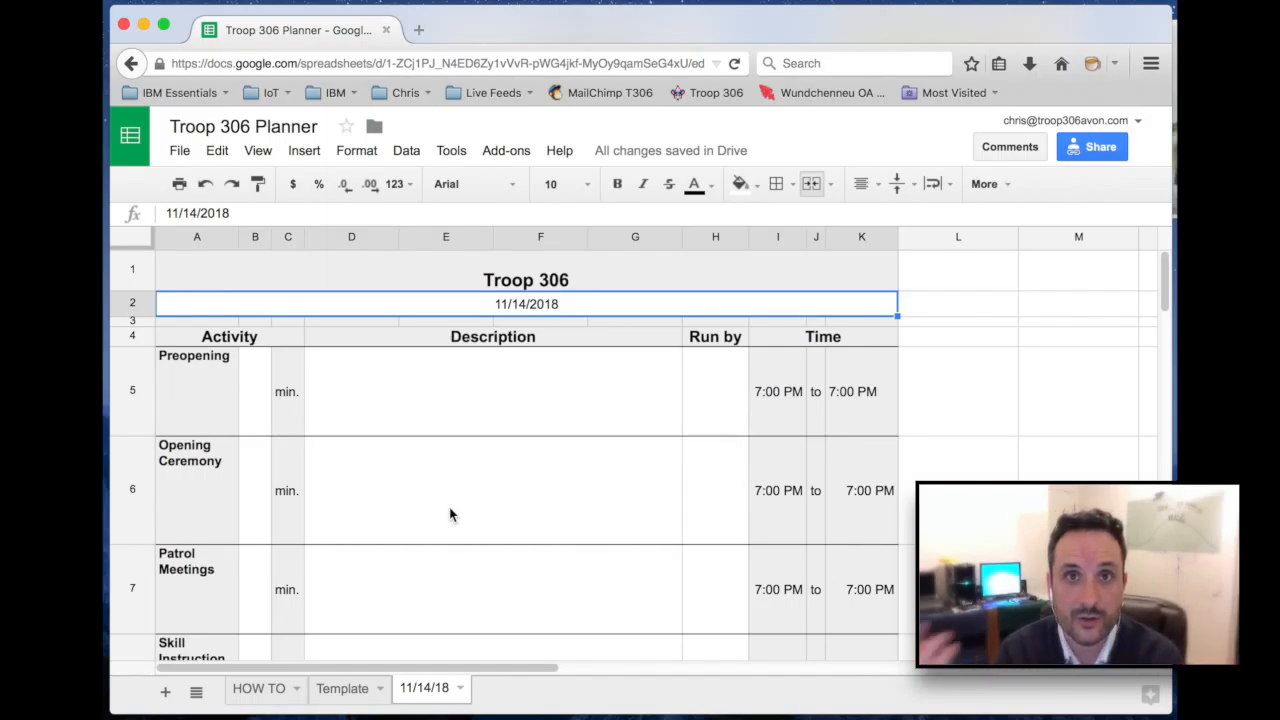
Review the meeting activity rows from Preopening through After the Meeting in the Activity column
left_click(229, 531)
left_click(224, 594)
scroll(222, 592, "down", 5)
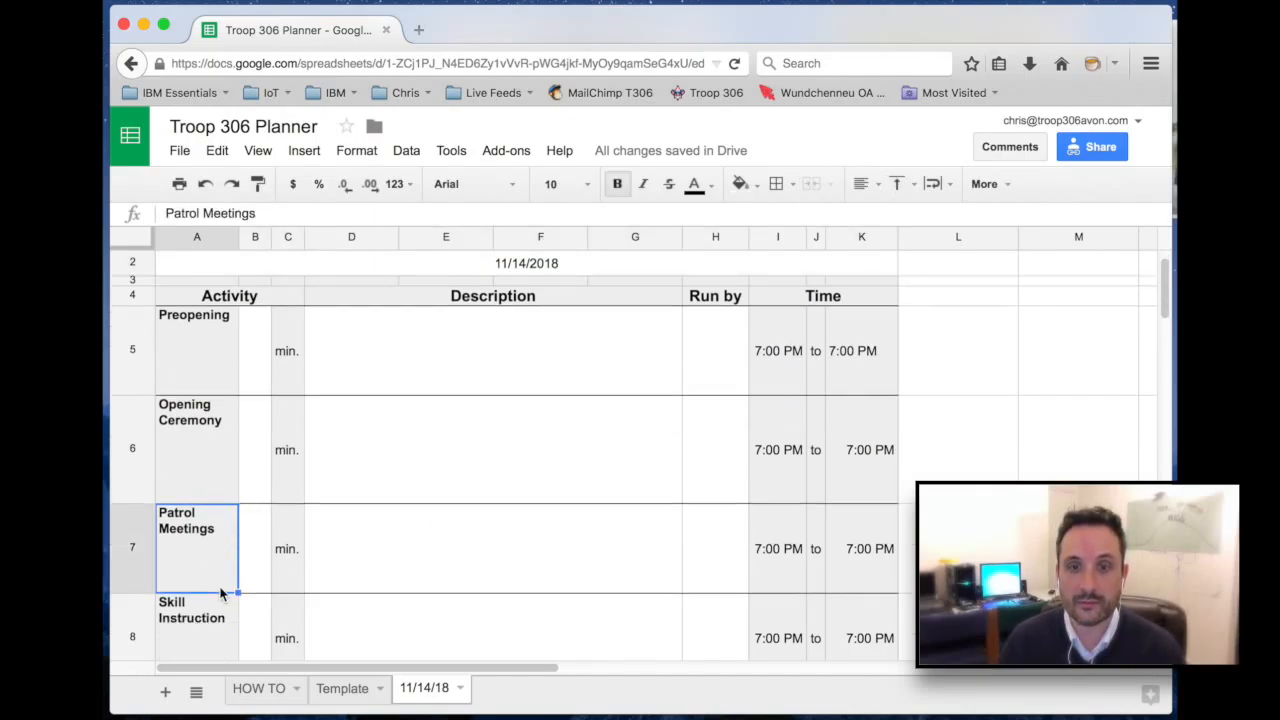
scroll(224, 540, "down", 2)
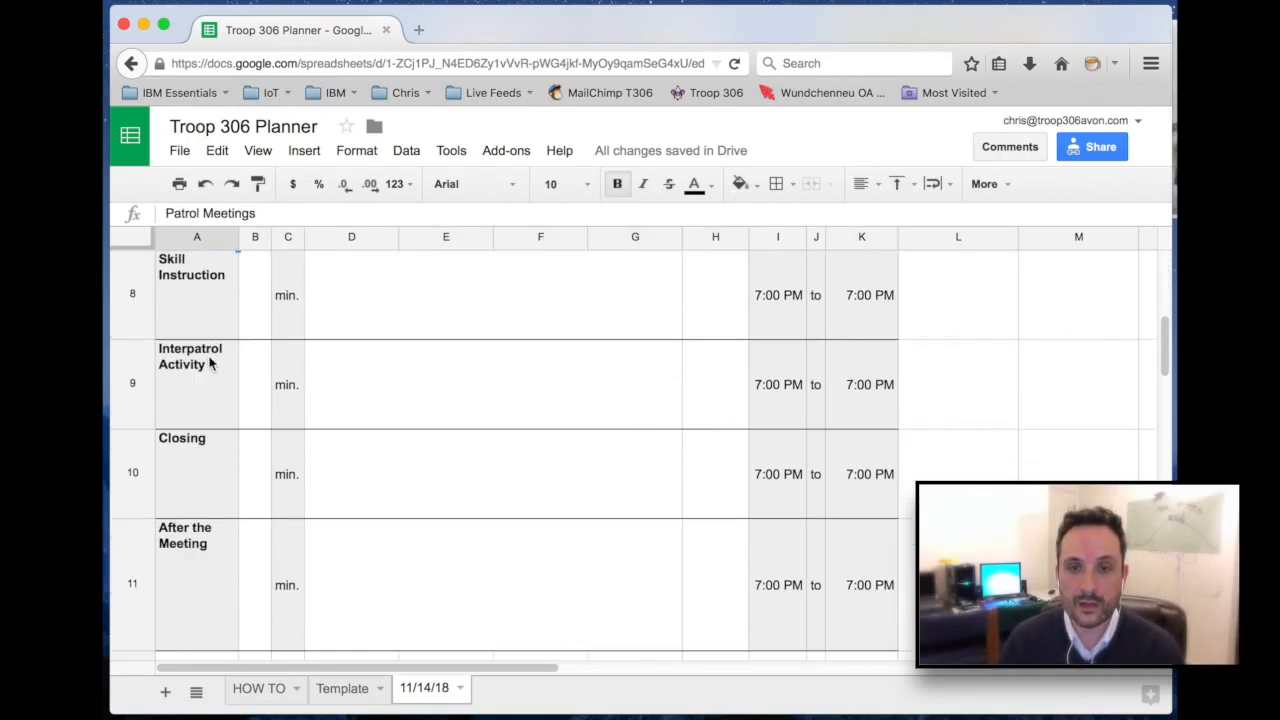
scroll(210, 360, "up", 2)
left_click(193, 392)
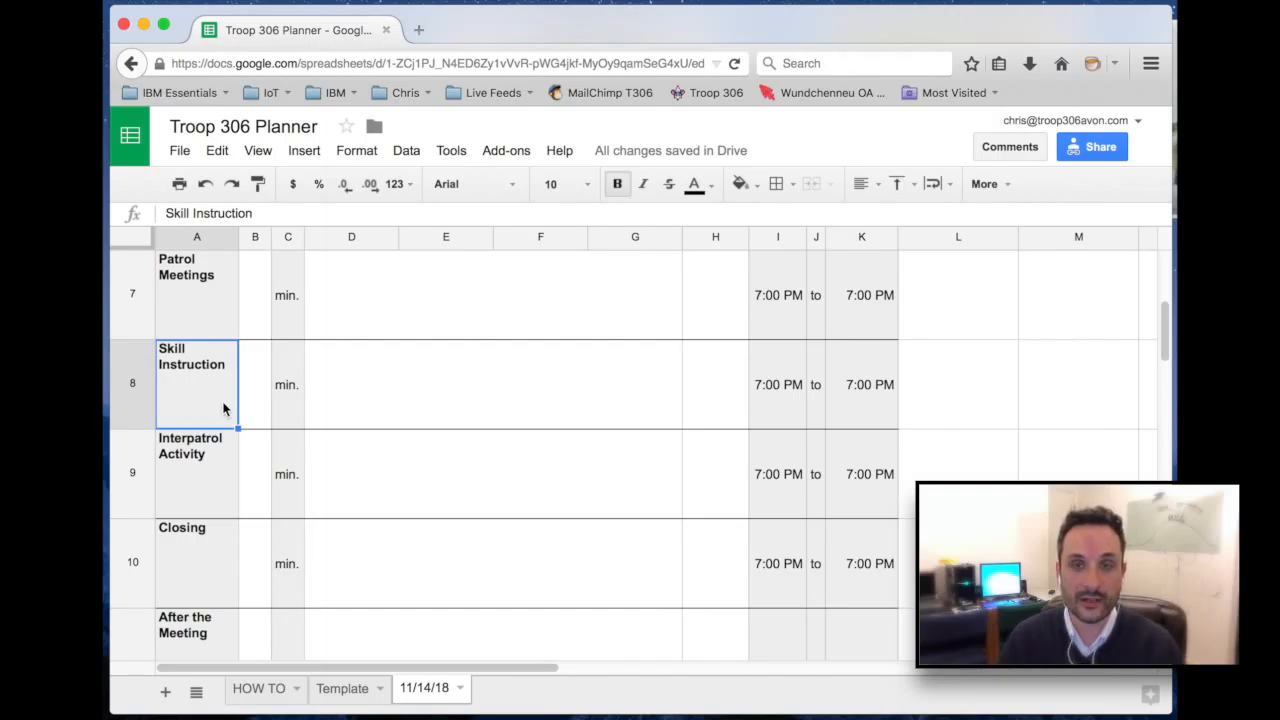
left_click(185, 485)
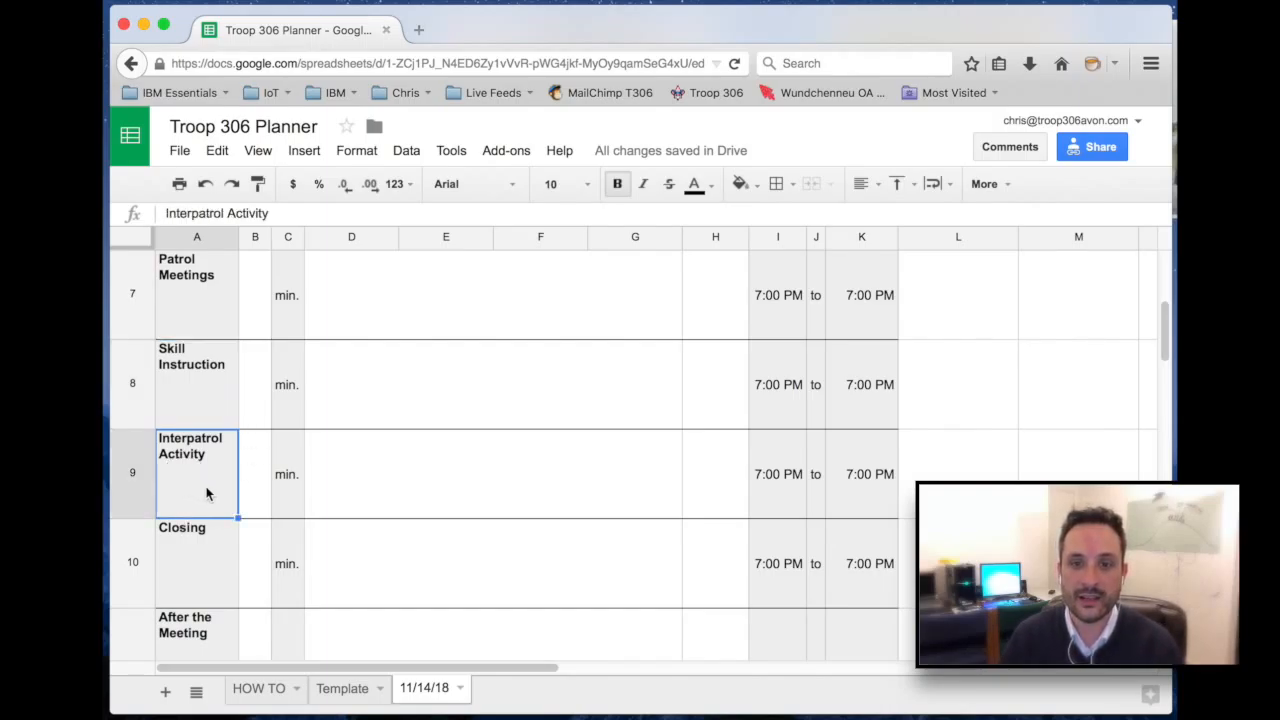
key("Down")
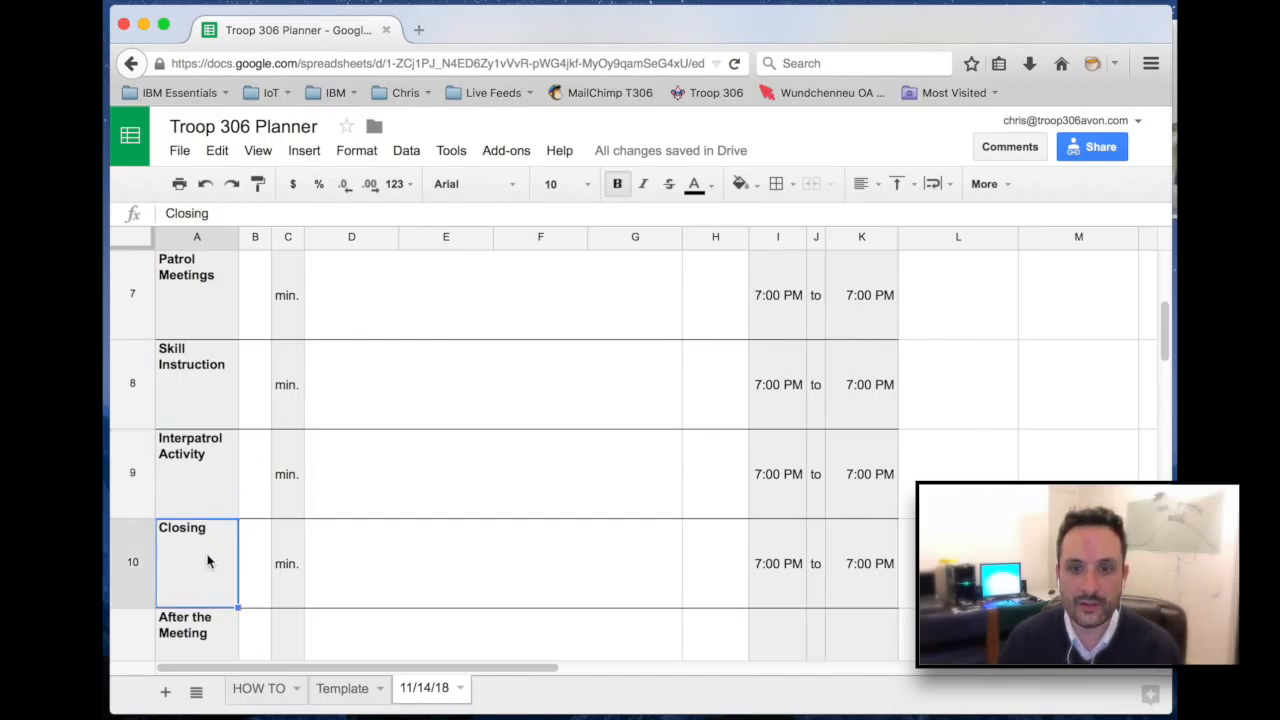
left_click(226, 641)
scroll(226, 641, "up", 1)
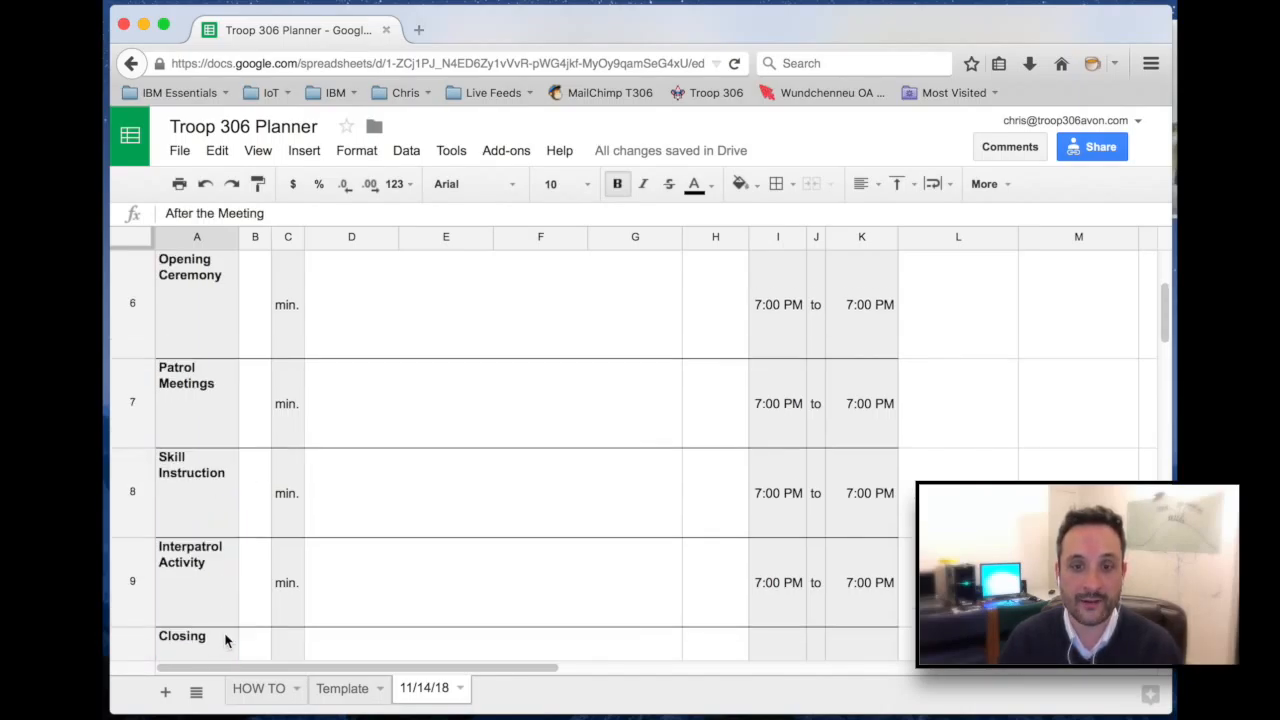
scroll(222, 621, "down", 4)
scroll(222, 621, "up", 5)
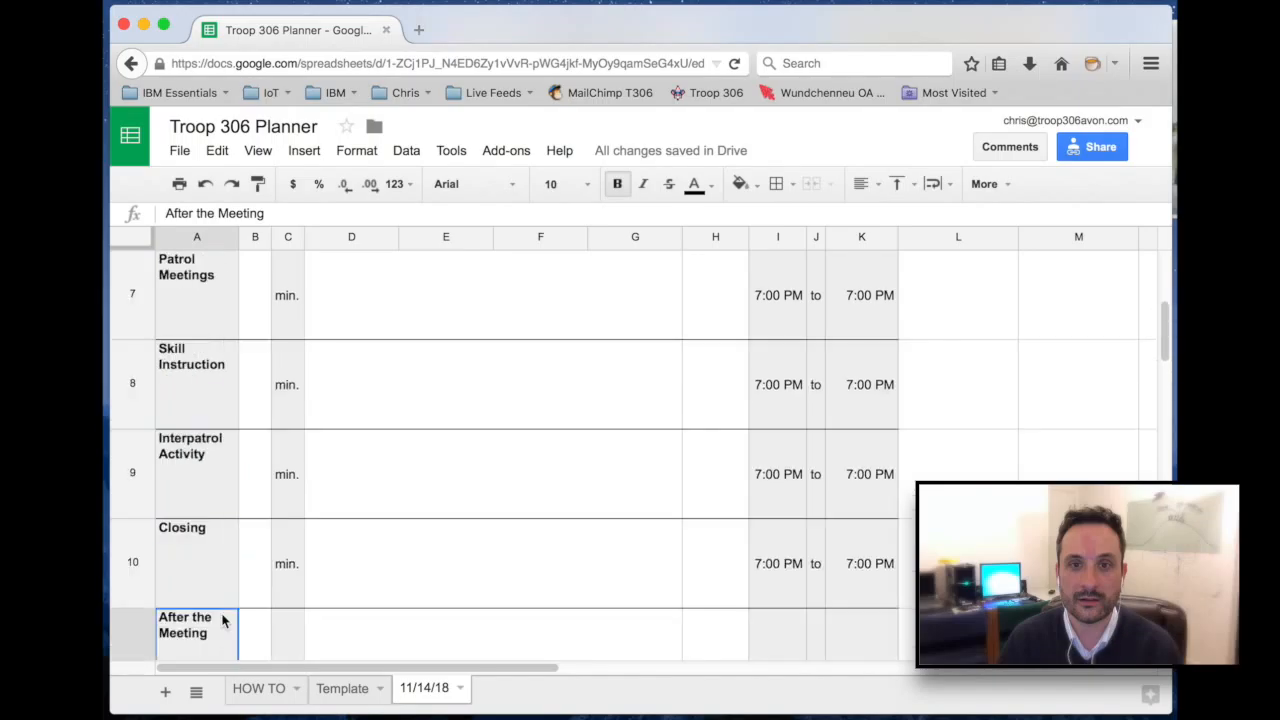
left_click(204, 282)
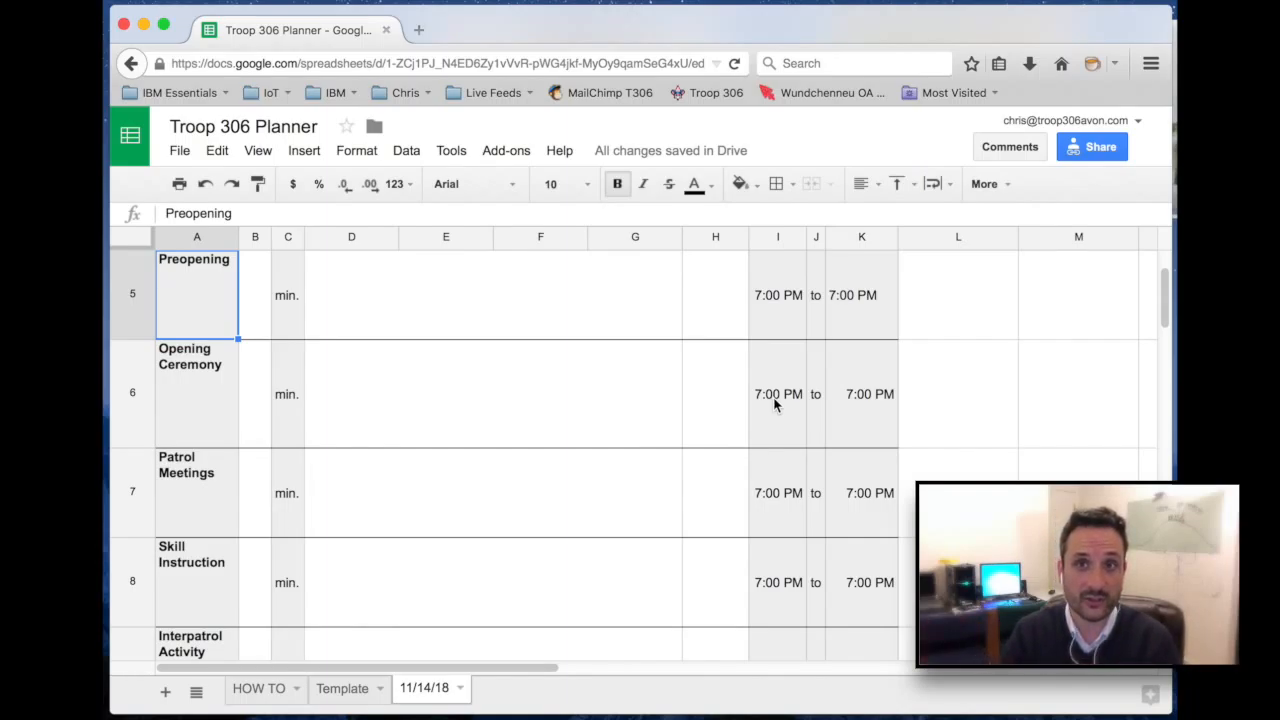
Try a 10-minute duration for the Opening Ceremony, checking its end time, and clear the duration again
left_click(263, 416)
type("10")
key("Return")
left_click(267, 416)
left_click(866, 402)
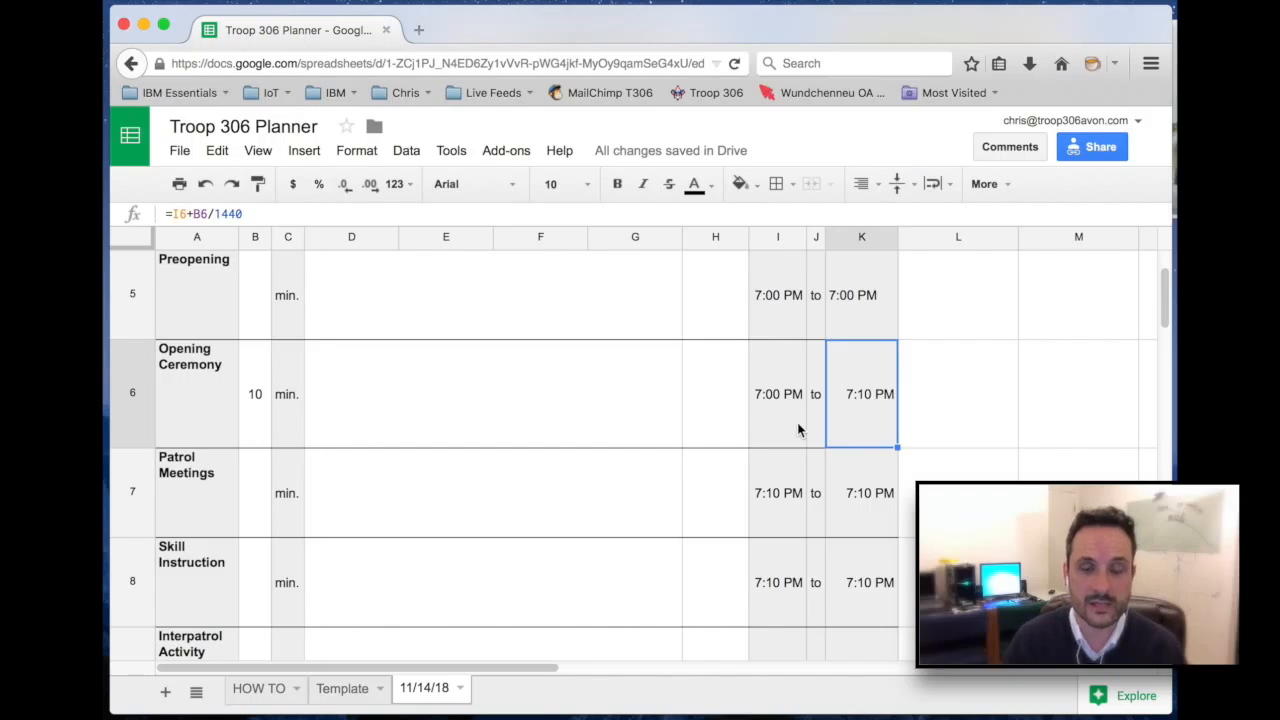
left_click(252, 405)
key("BackSpace")
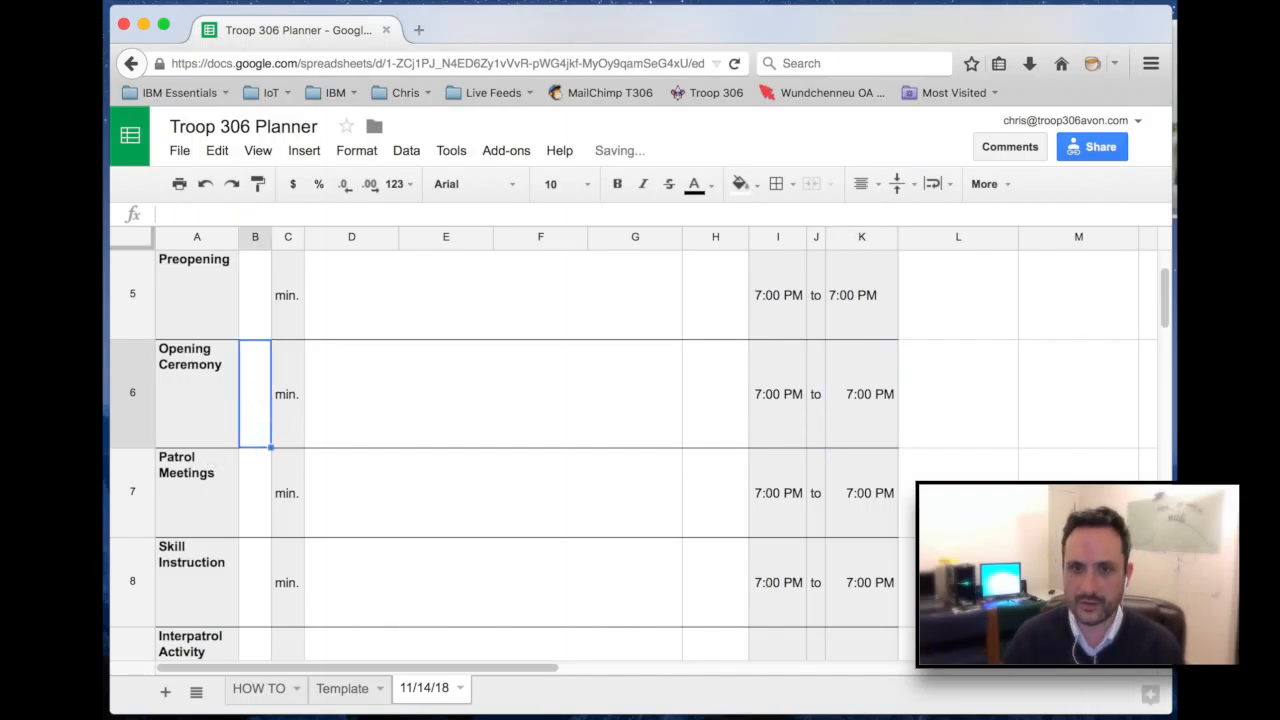
Enter "1. Flags and Pledge" as the first line of the Opening Ceremony description
left_click(277, 420)
key("Tab")
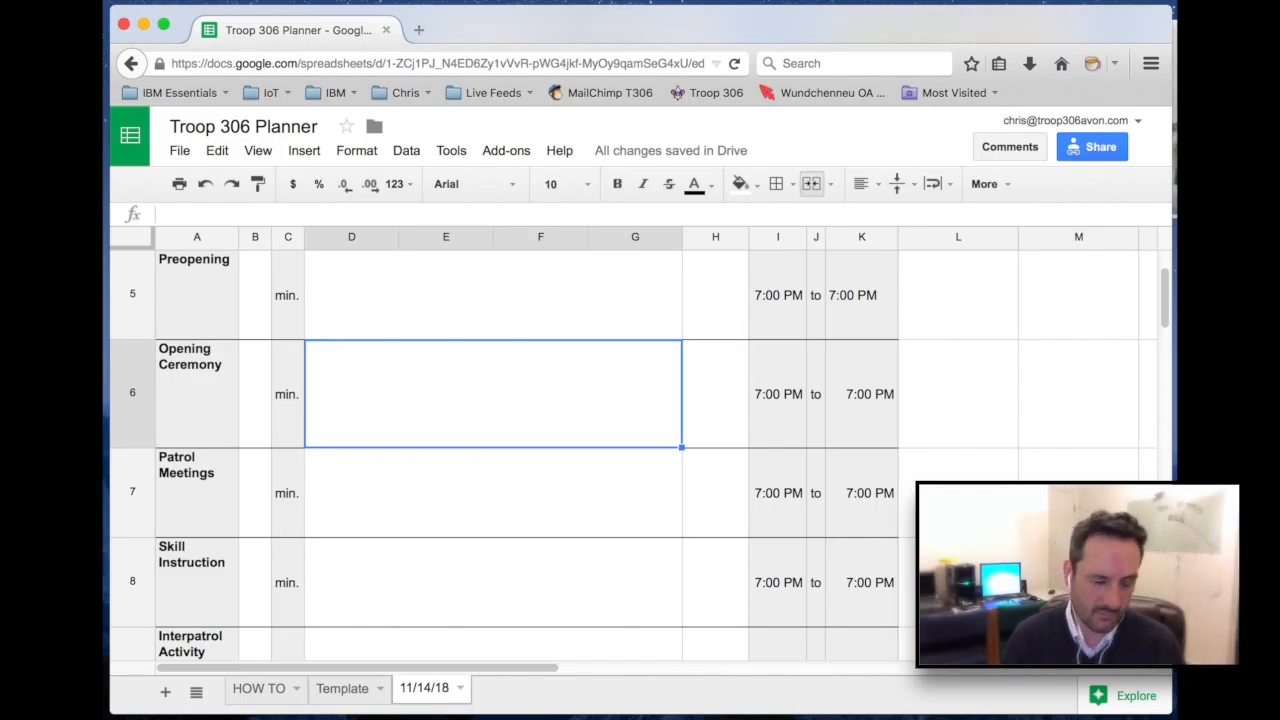
type("1.")
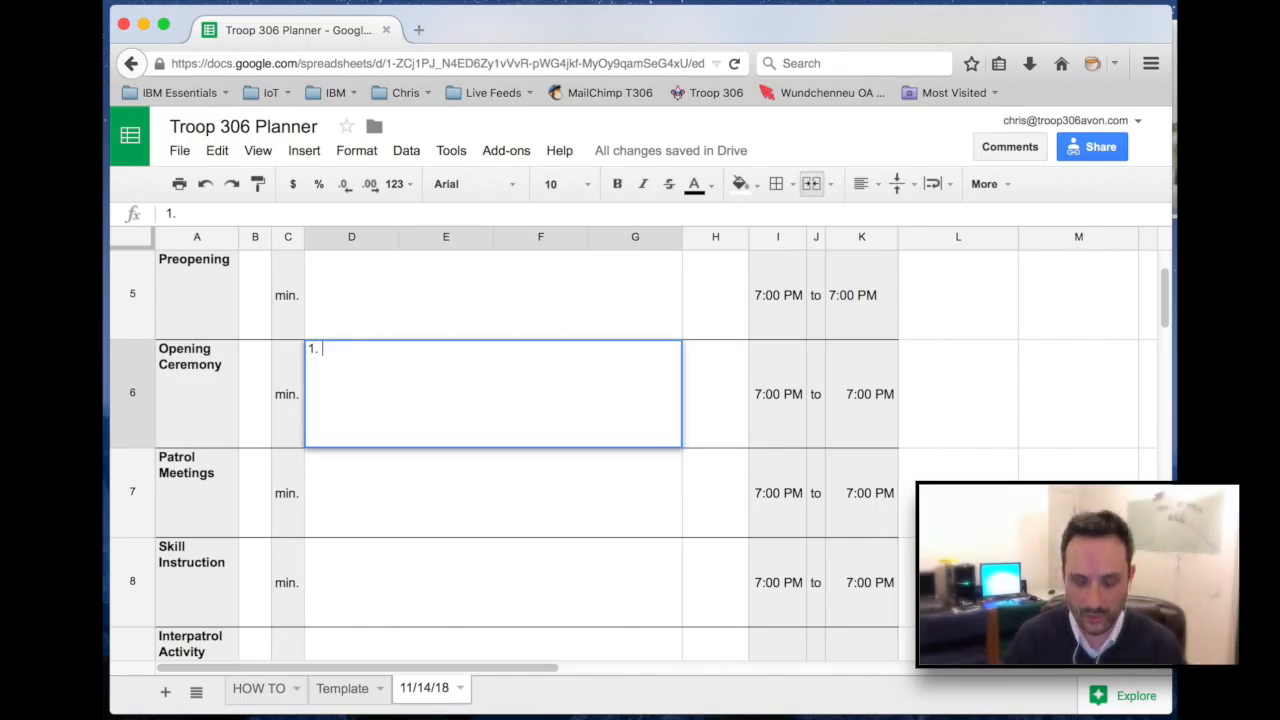
type(" F")
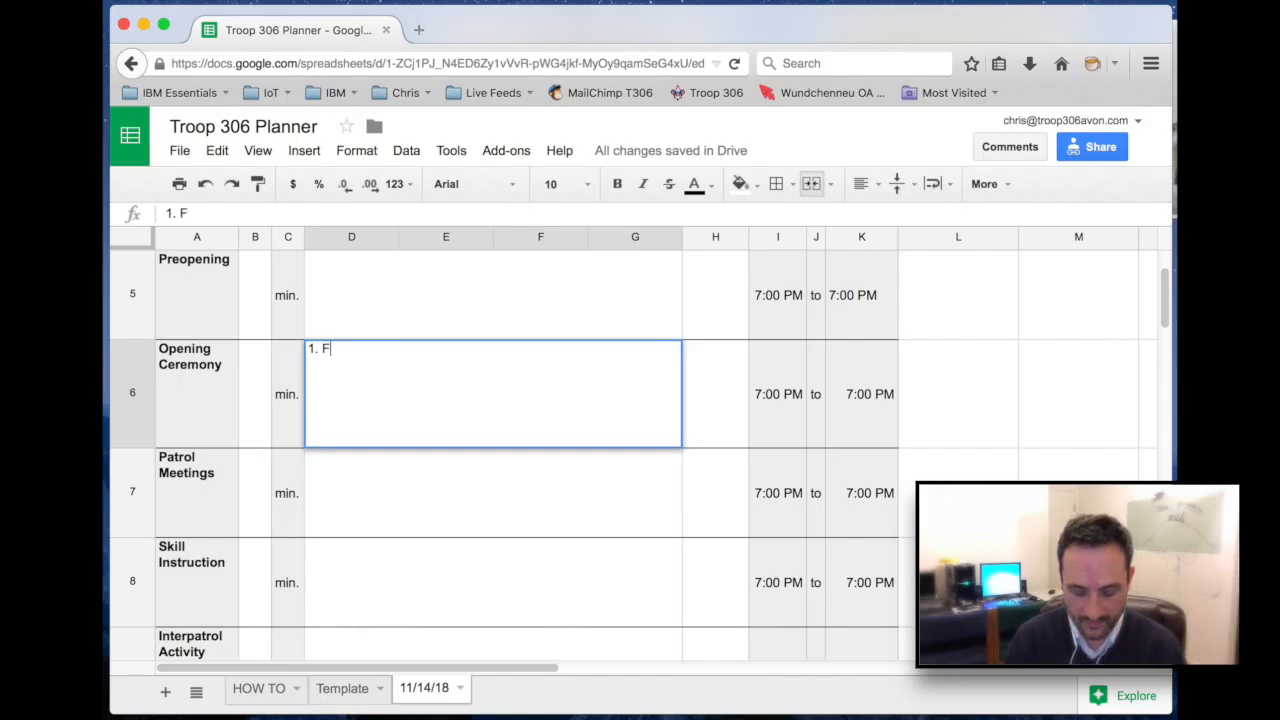
type("lags and P")
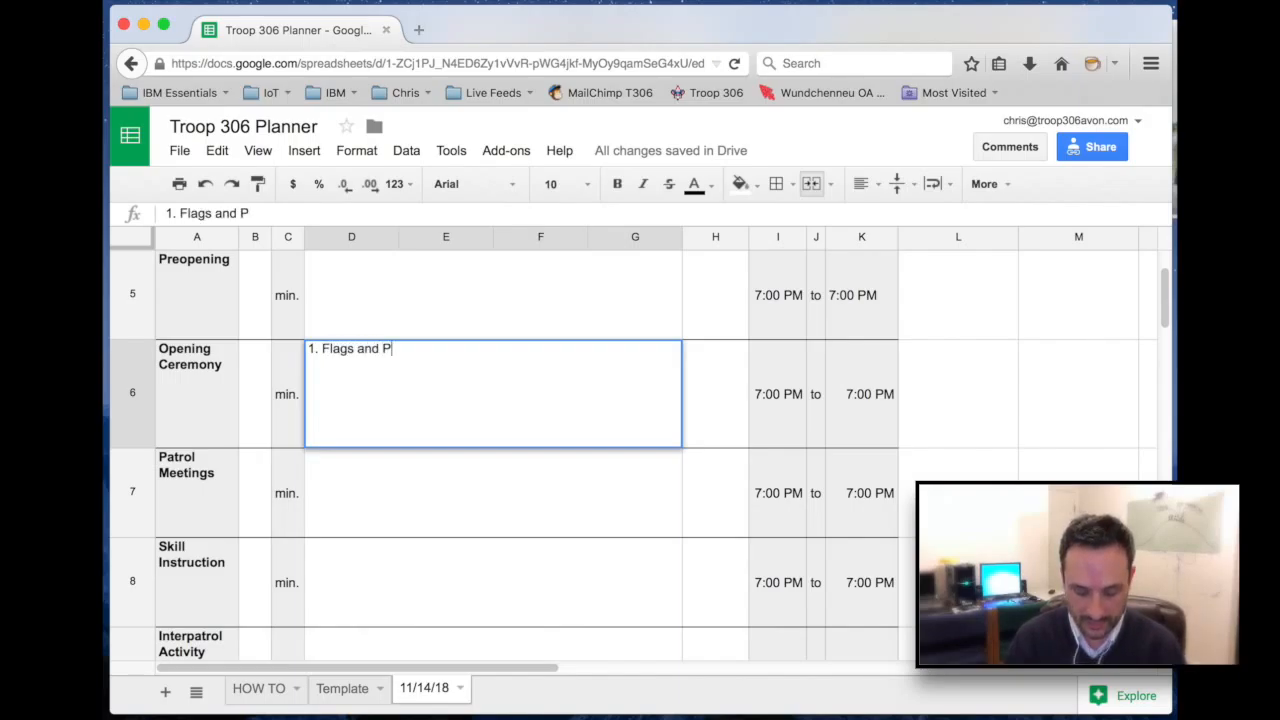
type("ledge")
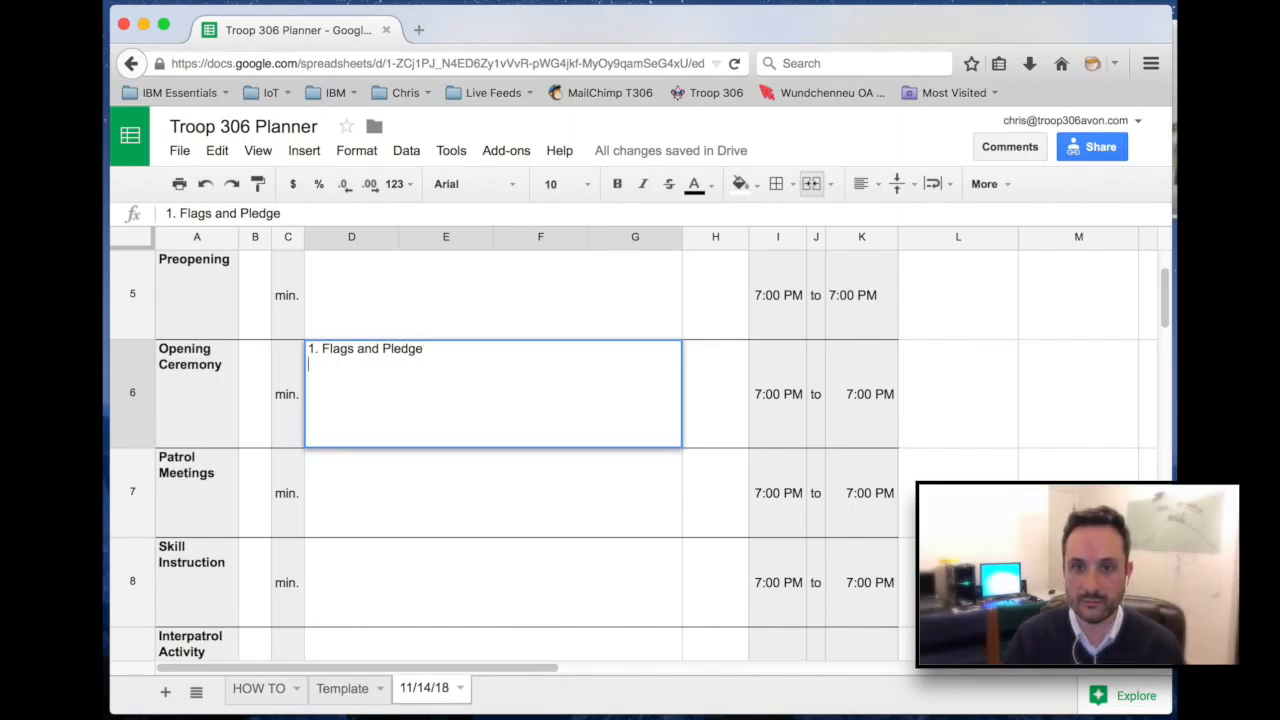
Add "2. Announcements upcoming events" as the second line of the Opening Ceremony description, correcting the misspelled word
type("2. ")
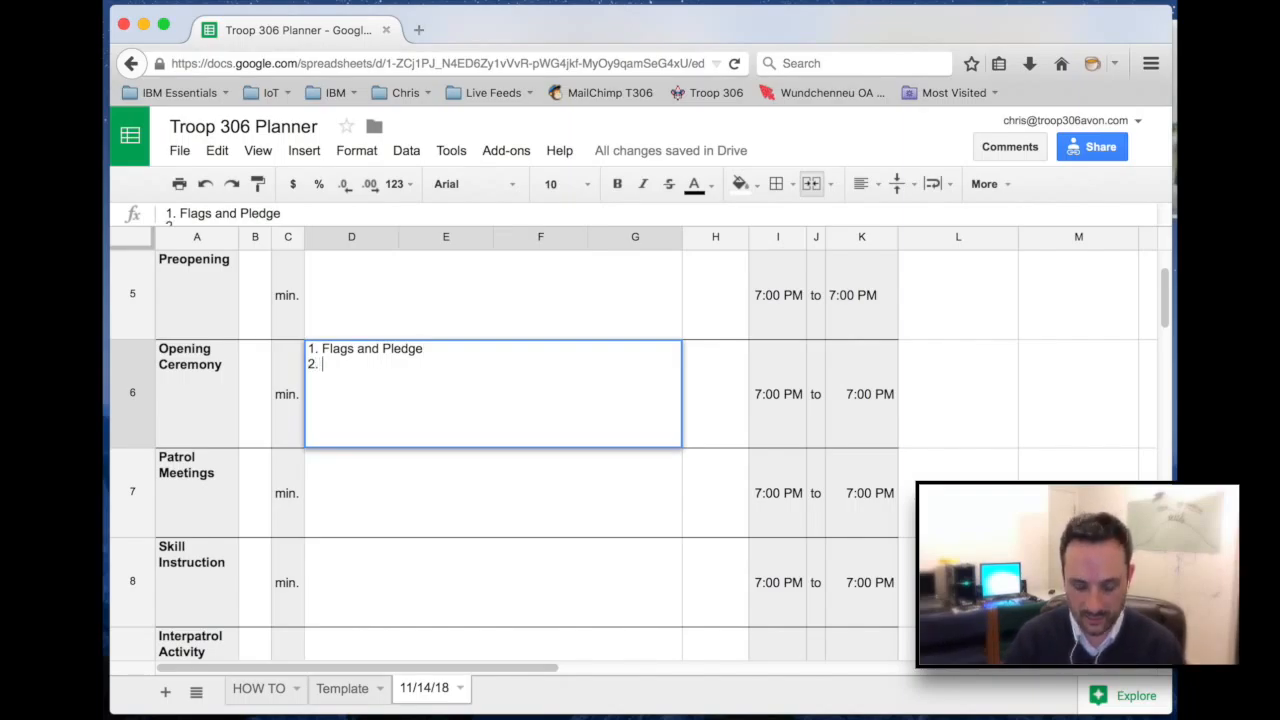
type("Anncouements")
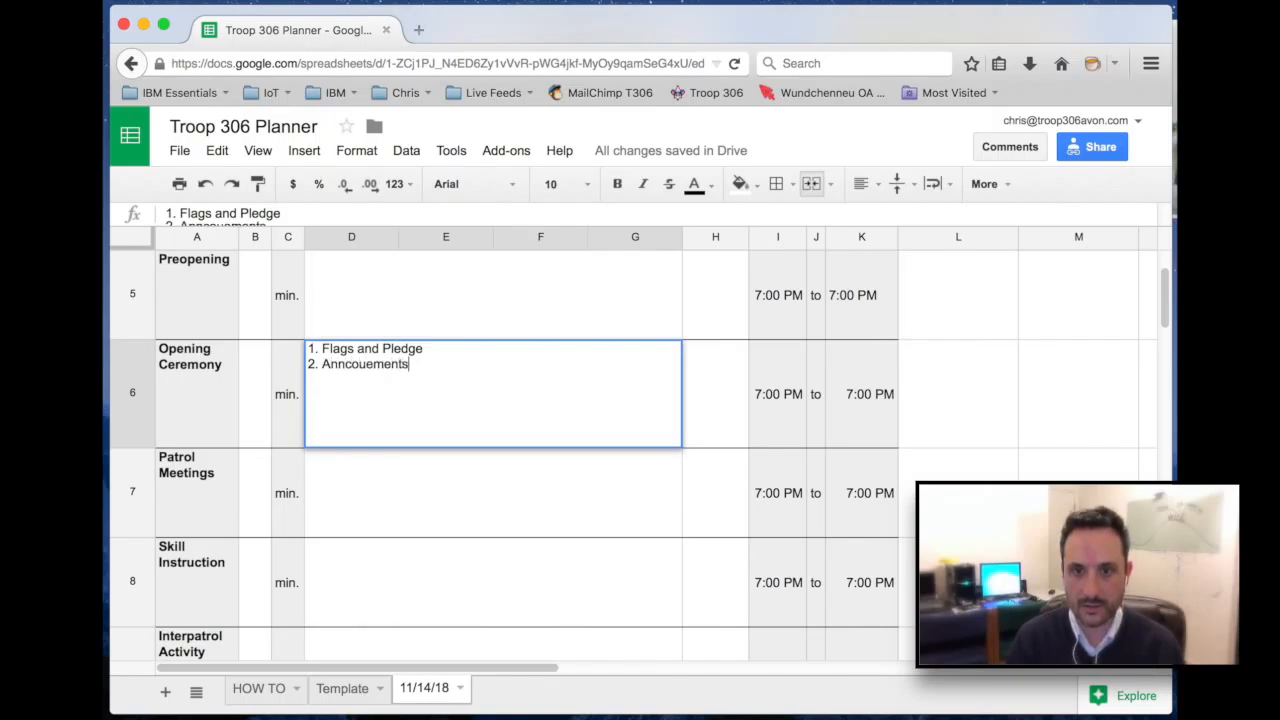
key("BackSpace")
key("BackSpace")
key("BackSpace")
key("BackSpace")
key("BackSpace")
key("BackSpace")
key("BackSpace")
key("BackSpace")
key("BackSpace")
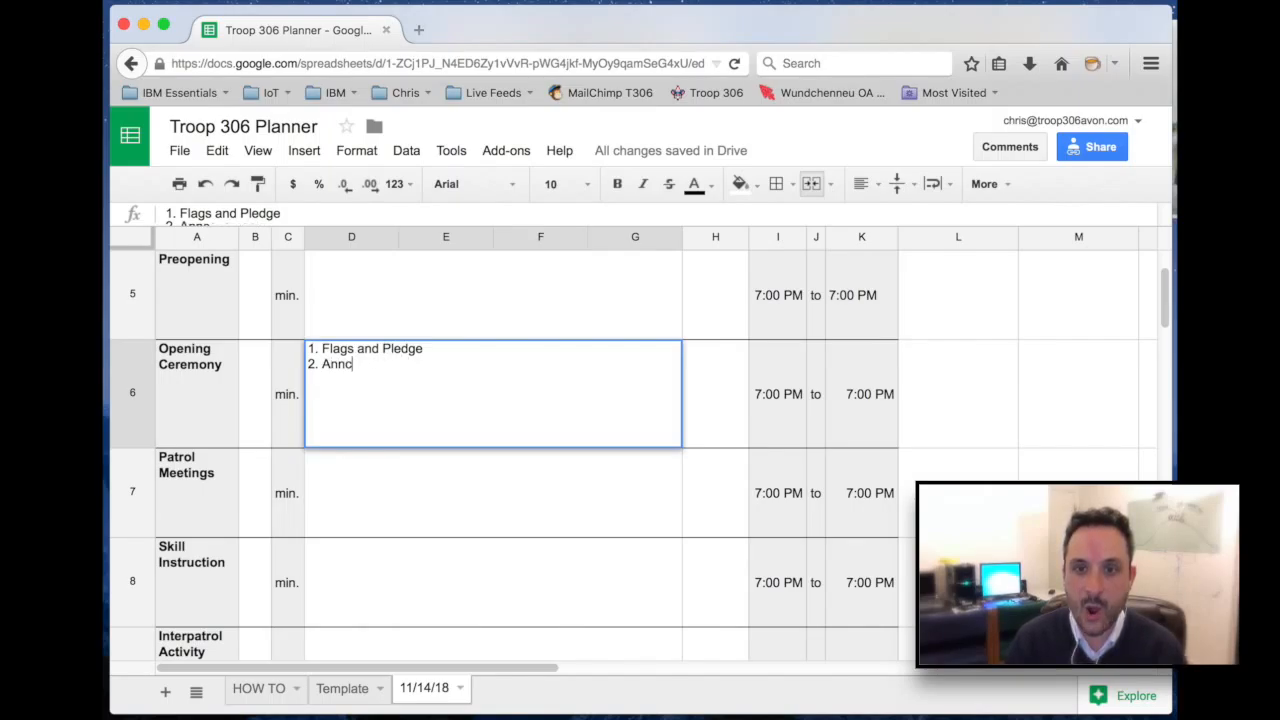
type("ouncements")
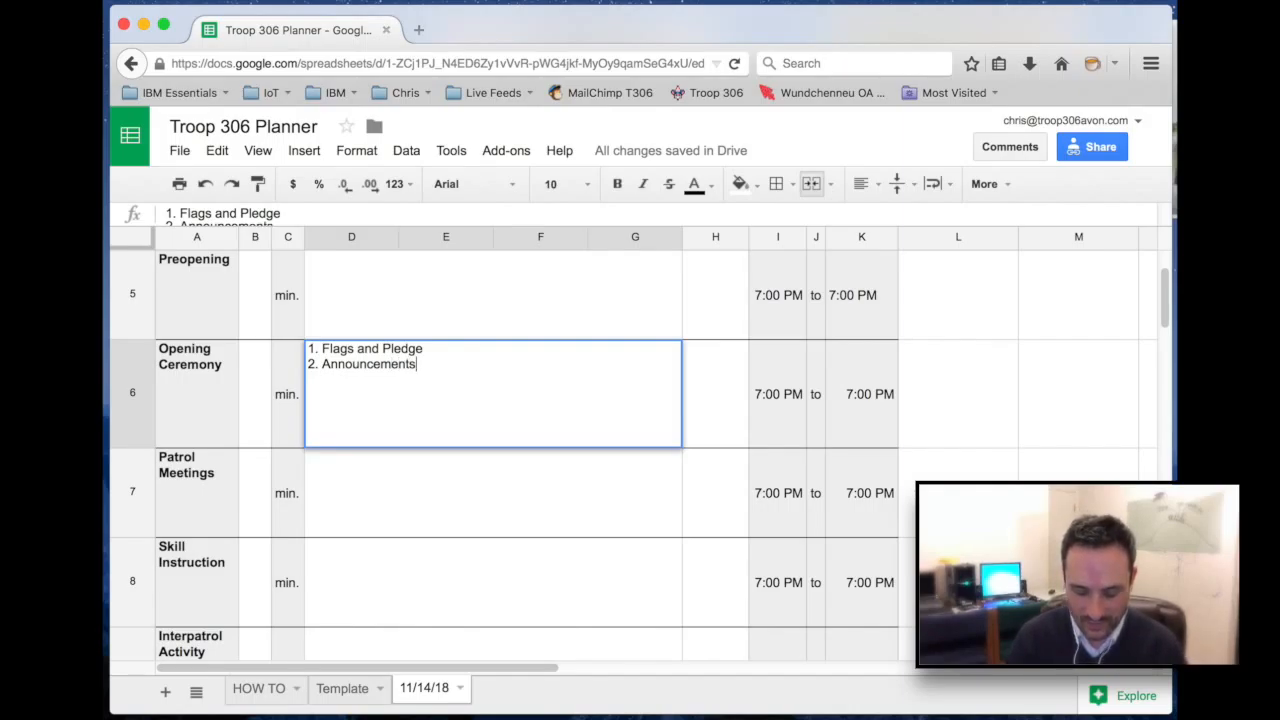
type("upcoming events")
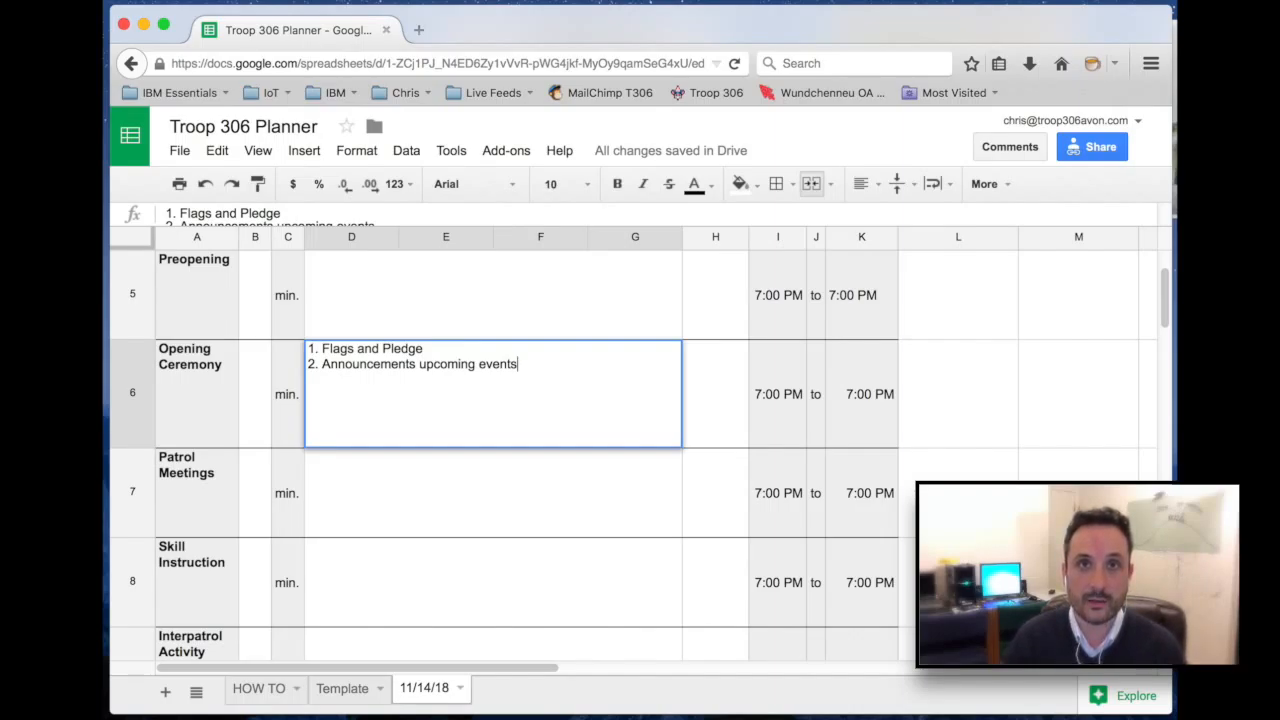
Add "3. Popcorn update" as the third line of the Opening Ceremony description
key("alt+Return")
type("3.")
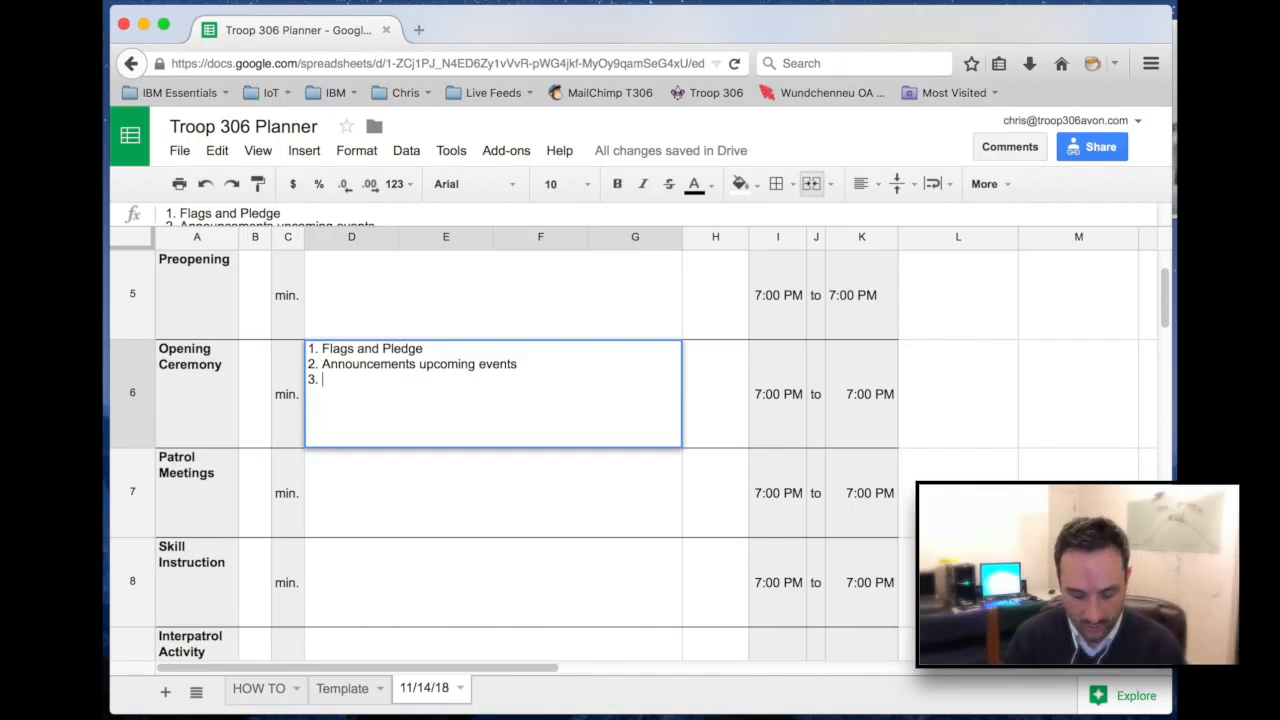
type("Pop")
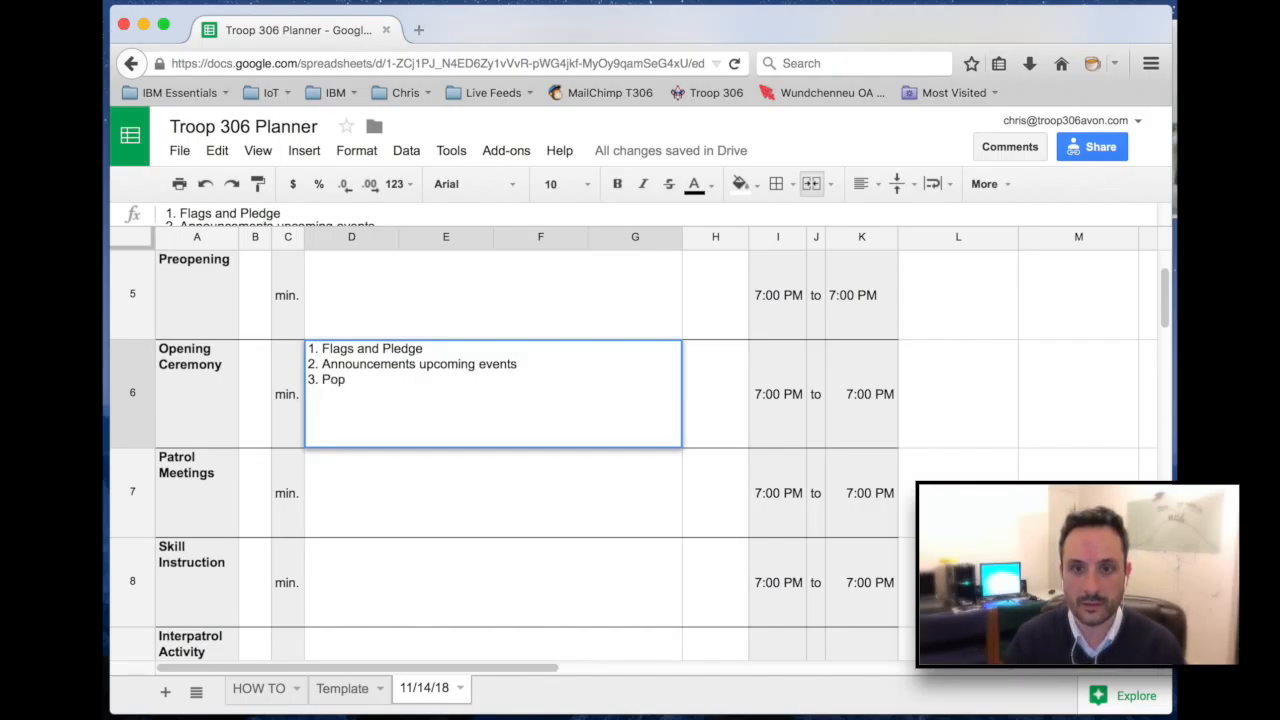
type("corn ")
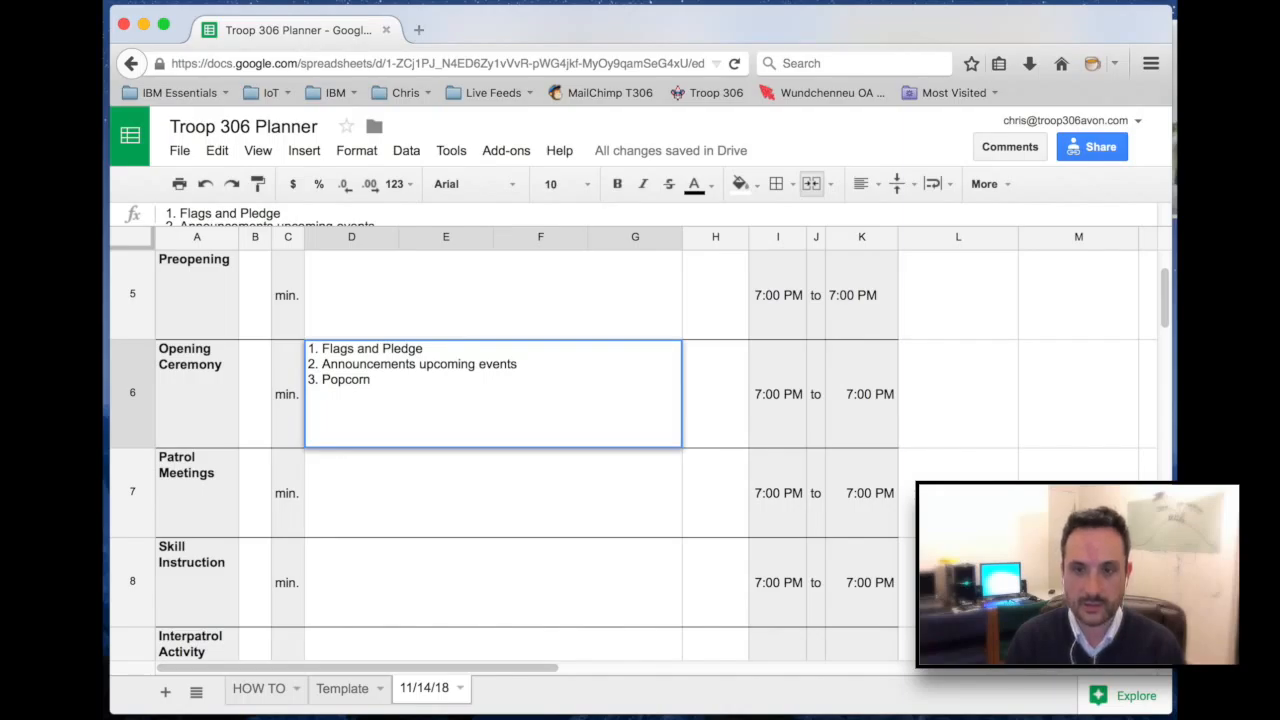
type("update")
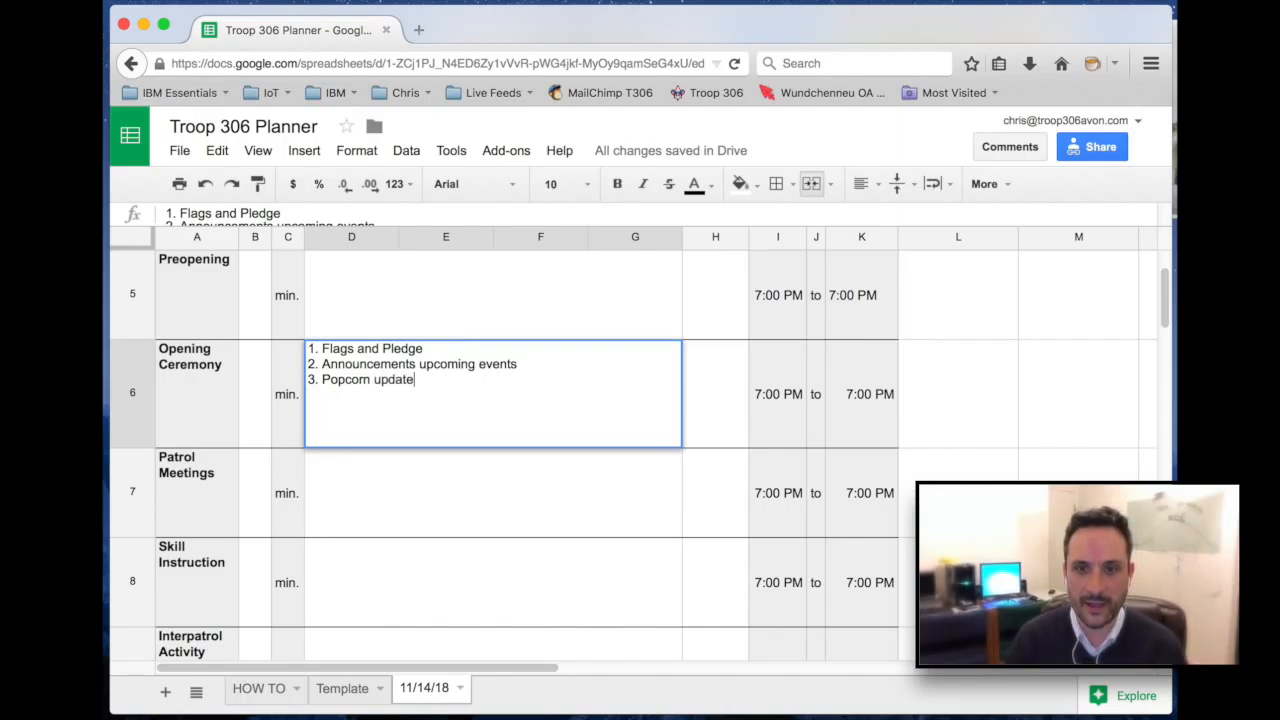
Add "4. Service Project Family" as the fourth line of the Opening Ceremony description and commit the cell
key("alt+Return")
type("4.")
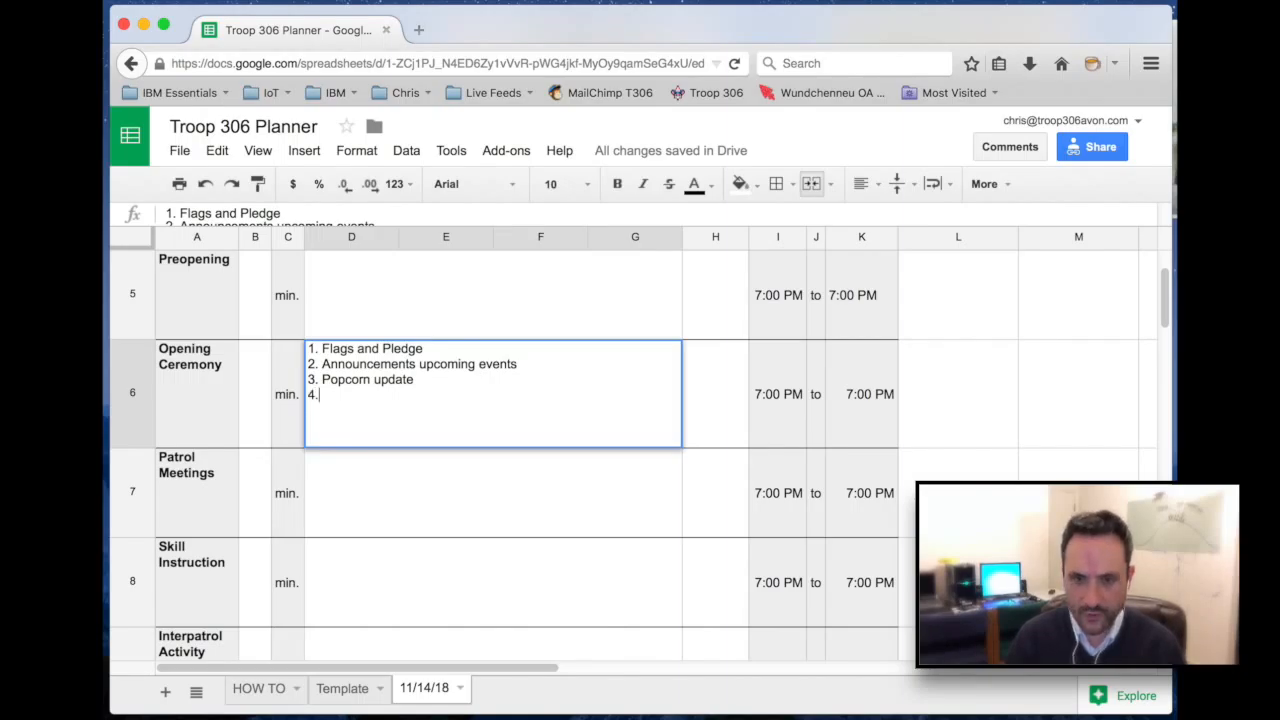
type(" Servi")
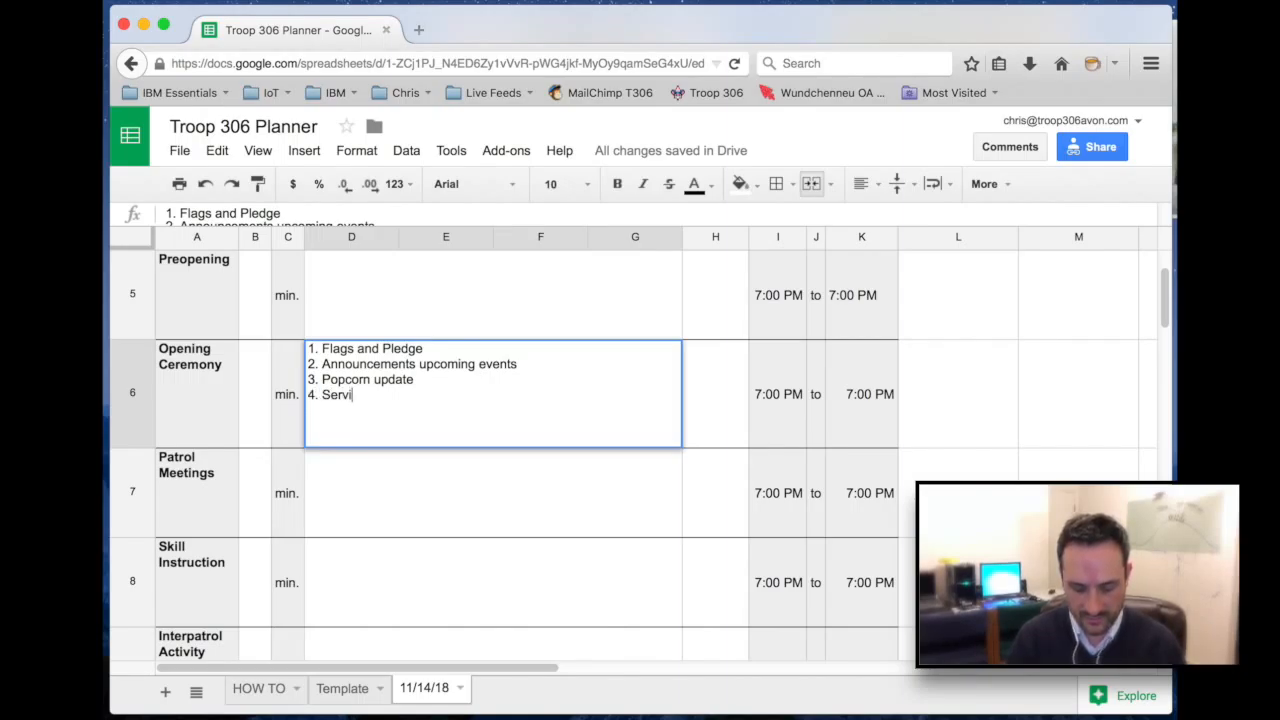
type("ce Project")
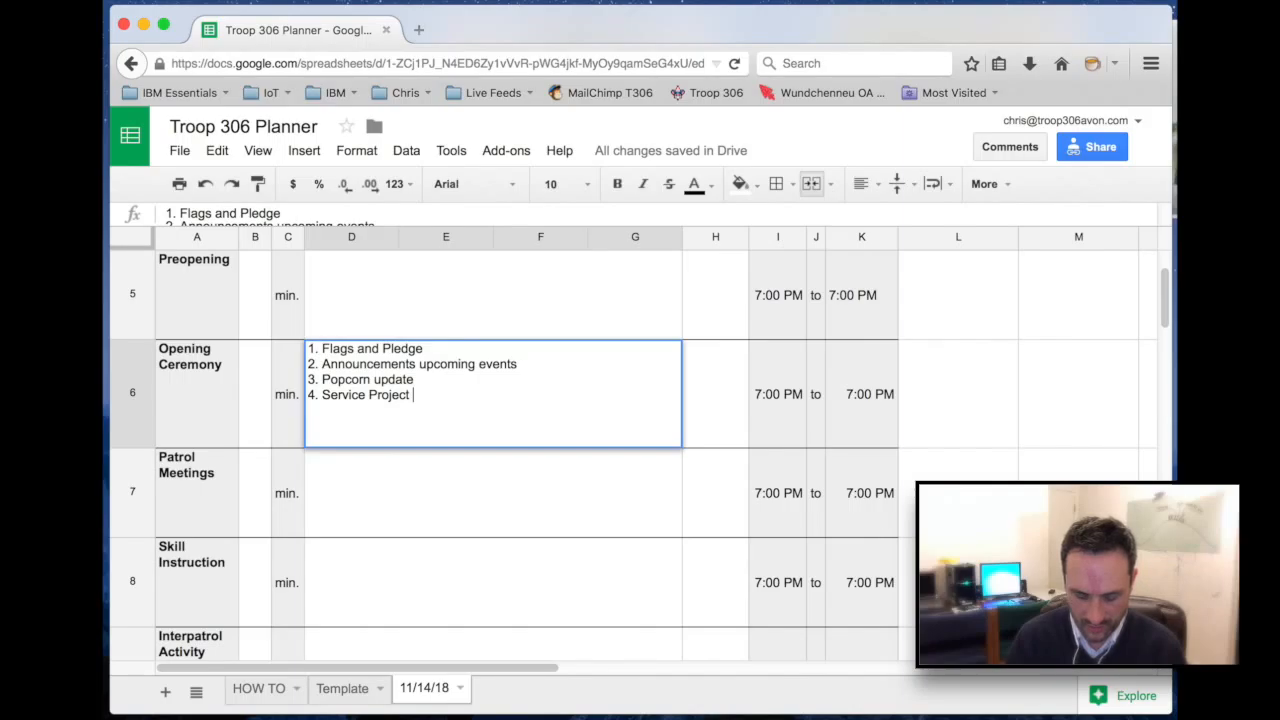
type("Family")
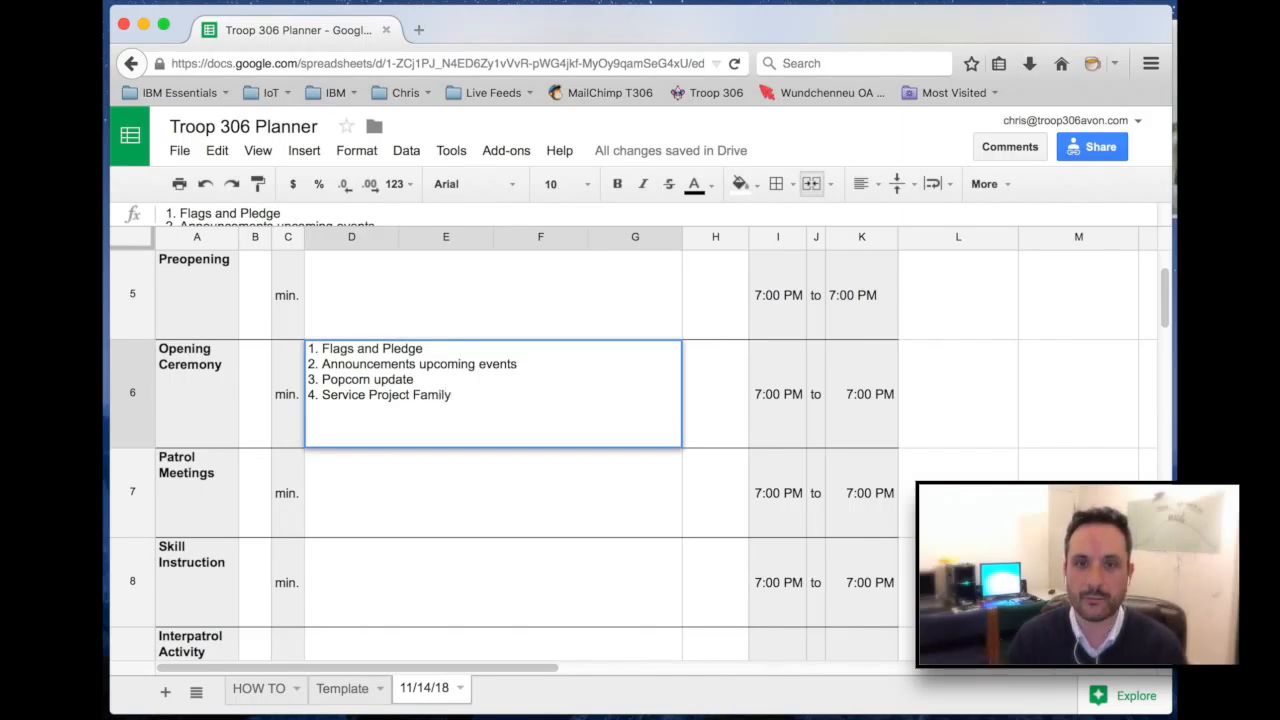
key("Return")
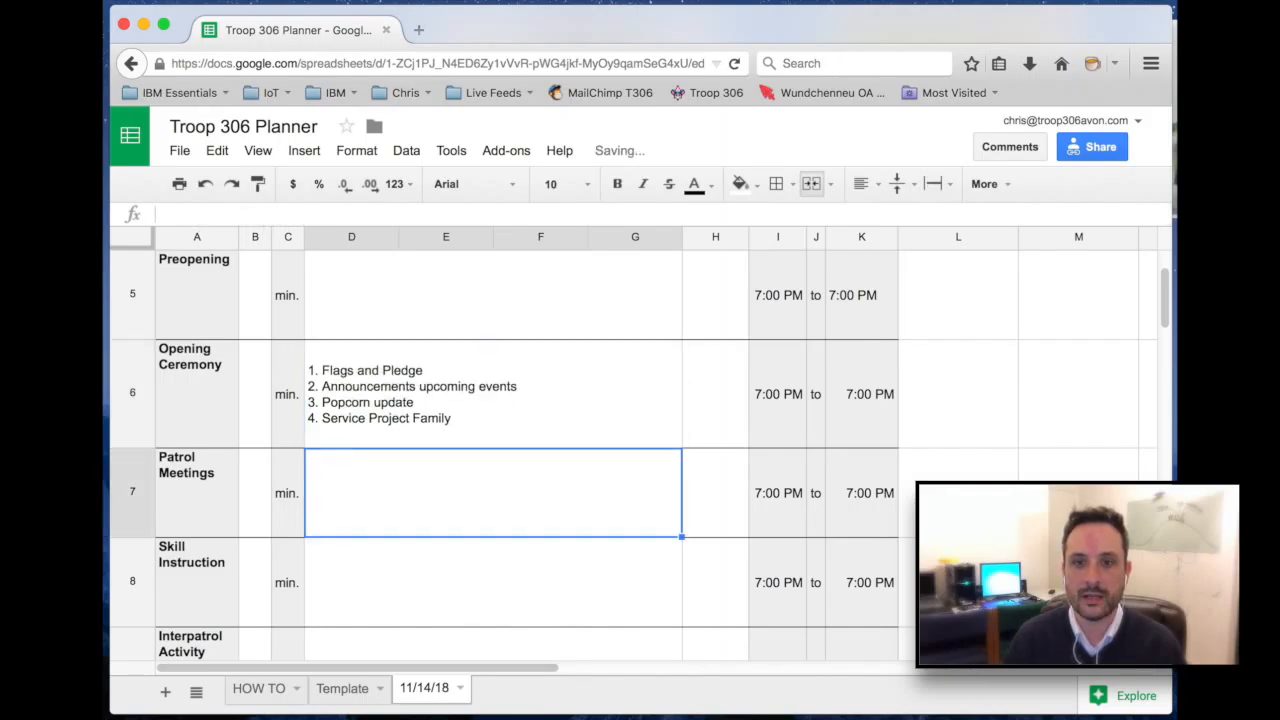
Reopen the Opening Ceremony description and add "5. Scoutmaster Minute" as its fifth line
left_click(493, 394)
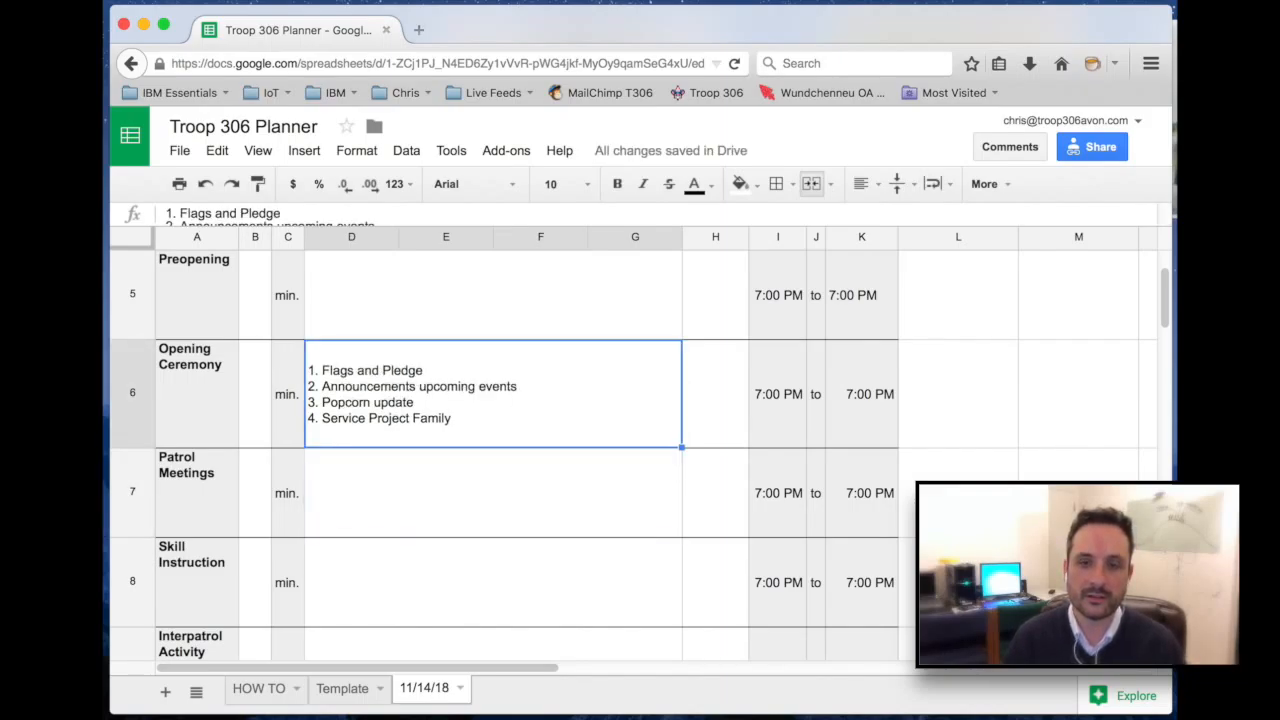
key("Left")
key("Left")
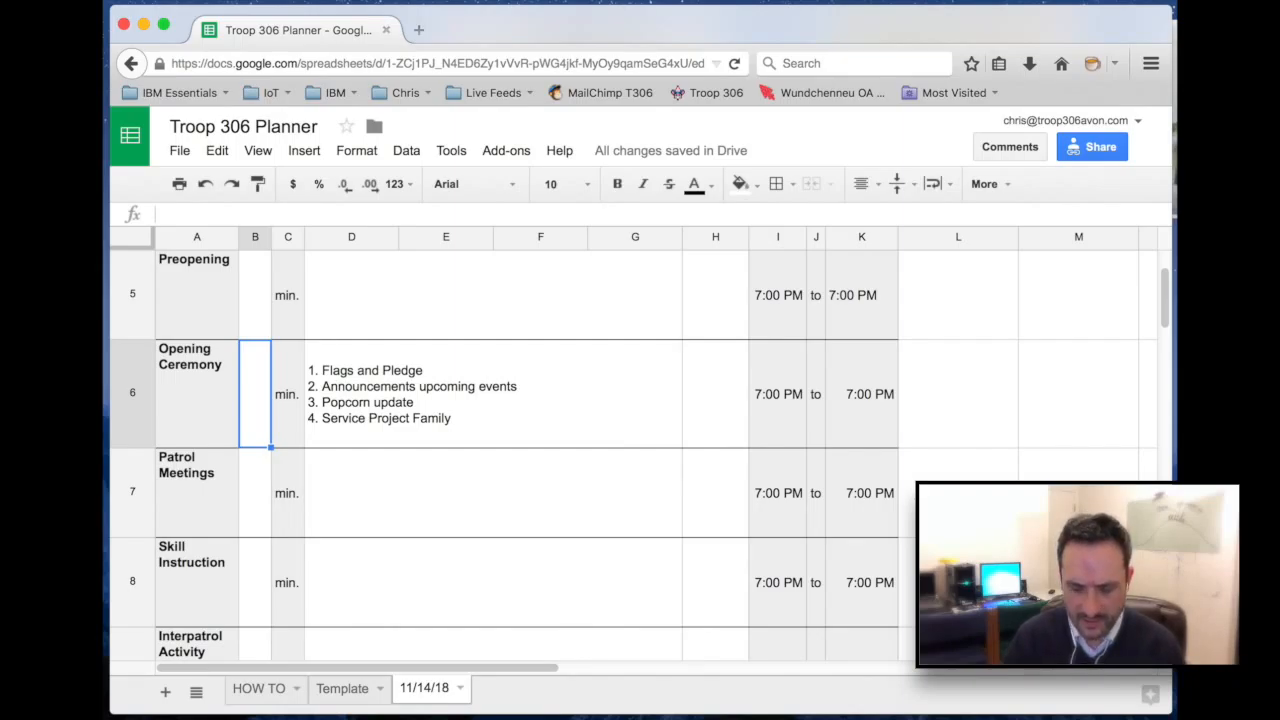
key("Right")
key("Right")
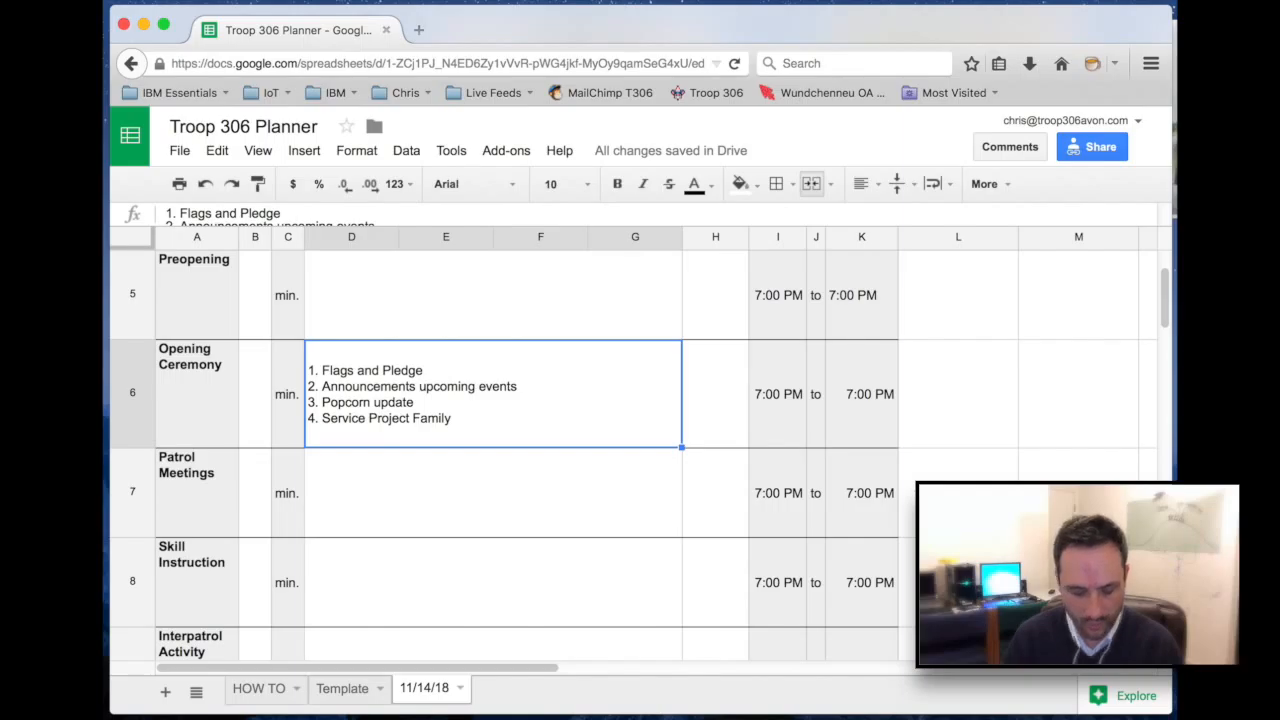
key("Return")
key("alt+Return")
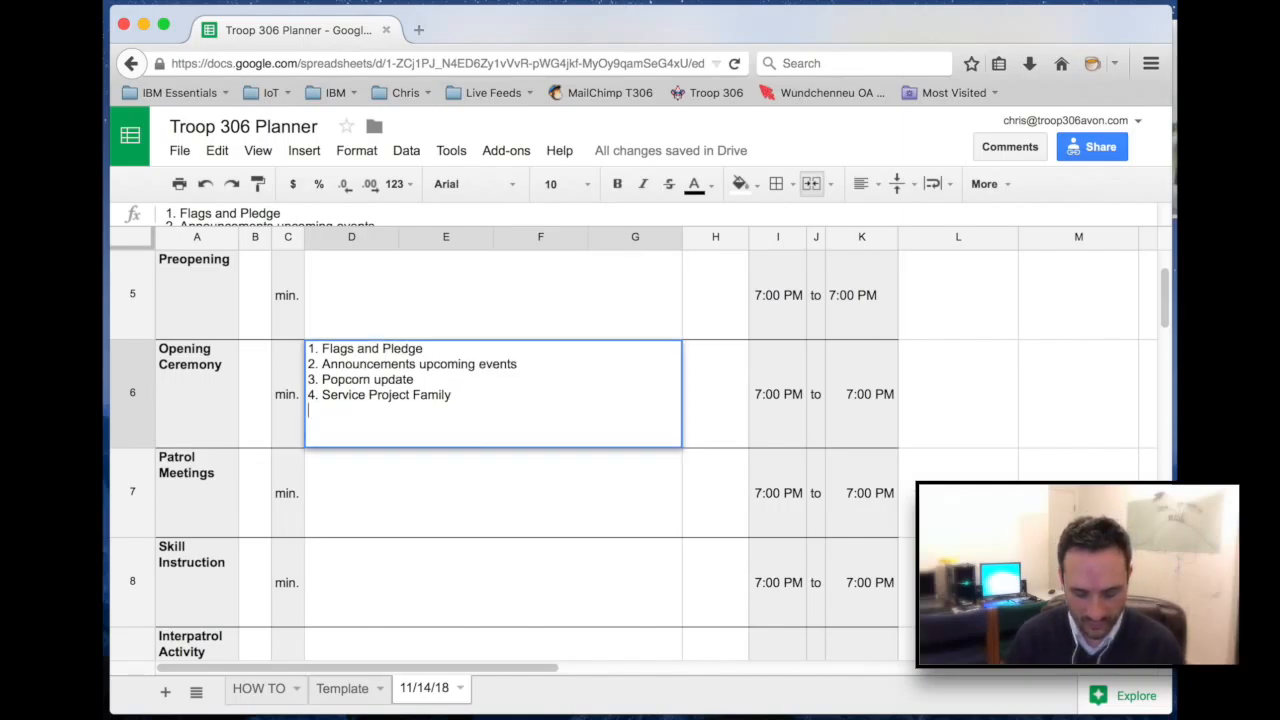
type("5. Scoutmaster Minute")
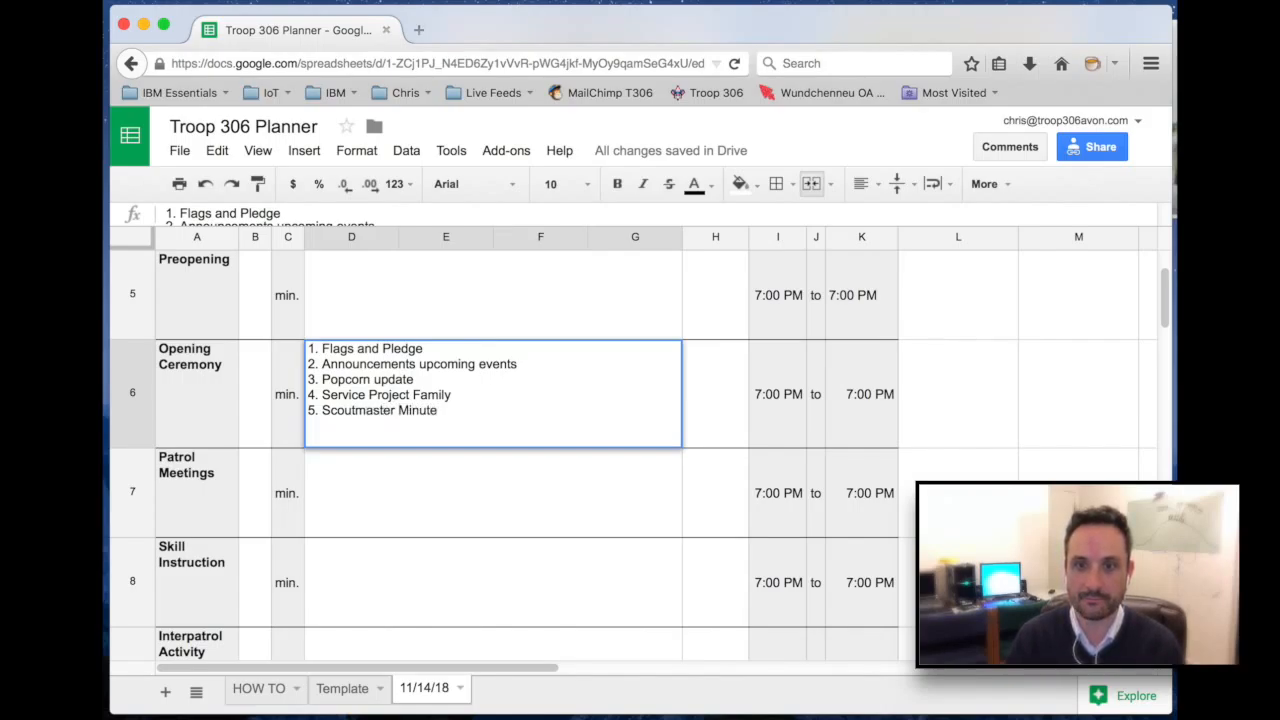
key("Return")
Set the Opening Ceremony duration to 15 minutes
key("Up")
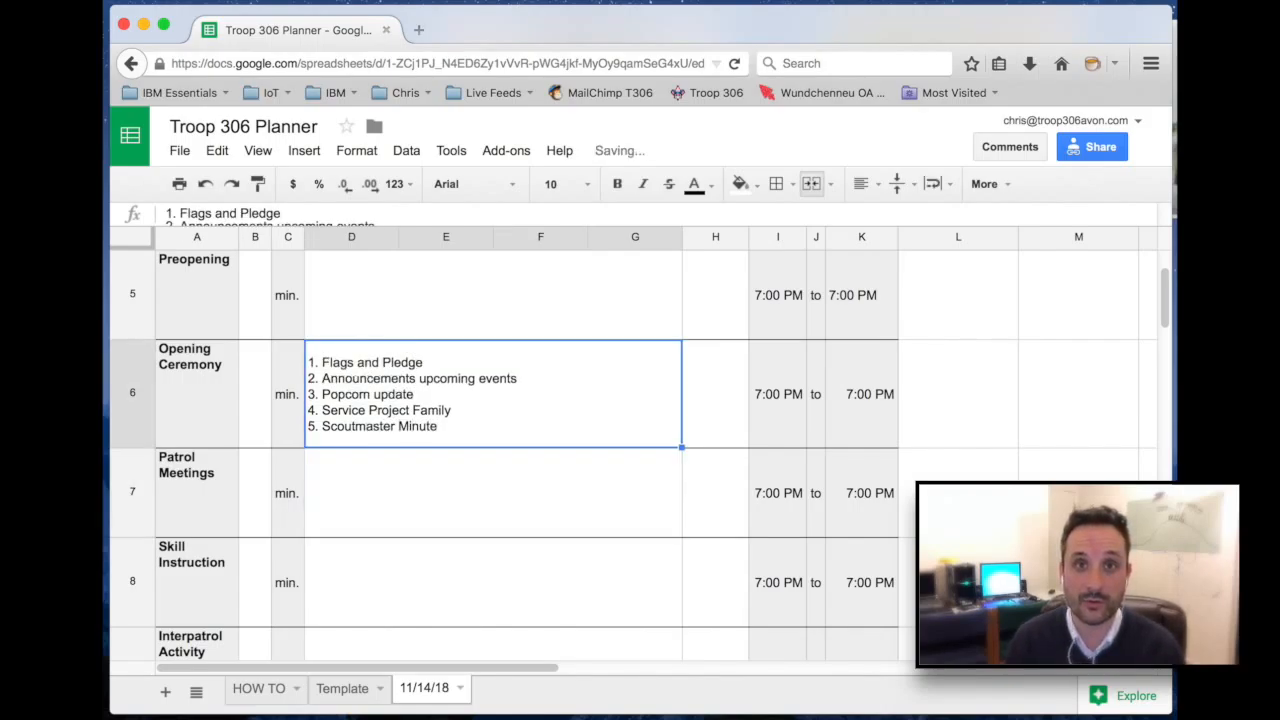
key("Left")
key("Left")
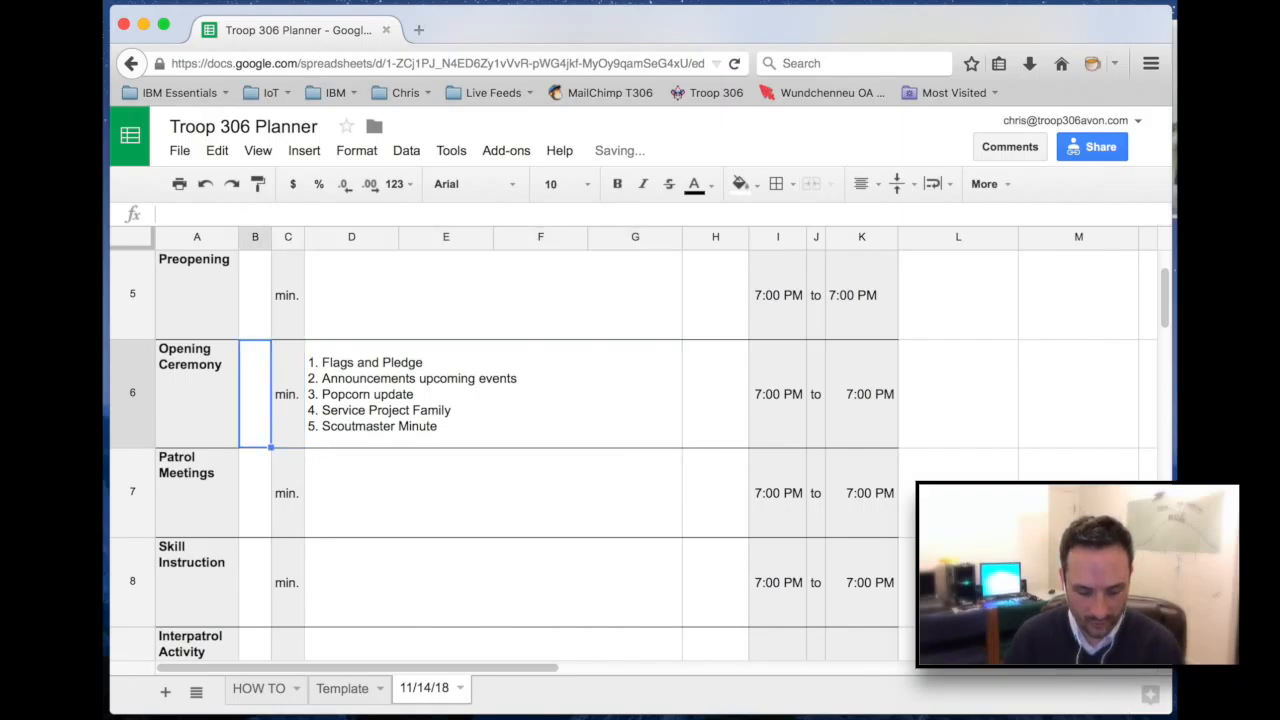
type("15")
key("Return")
Enter "1. Attendance" as the first line of the Patrol Meetings description
key("Right")
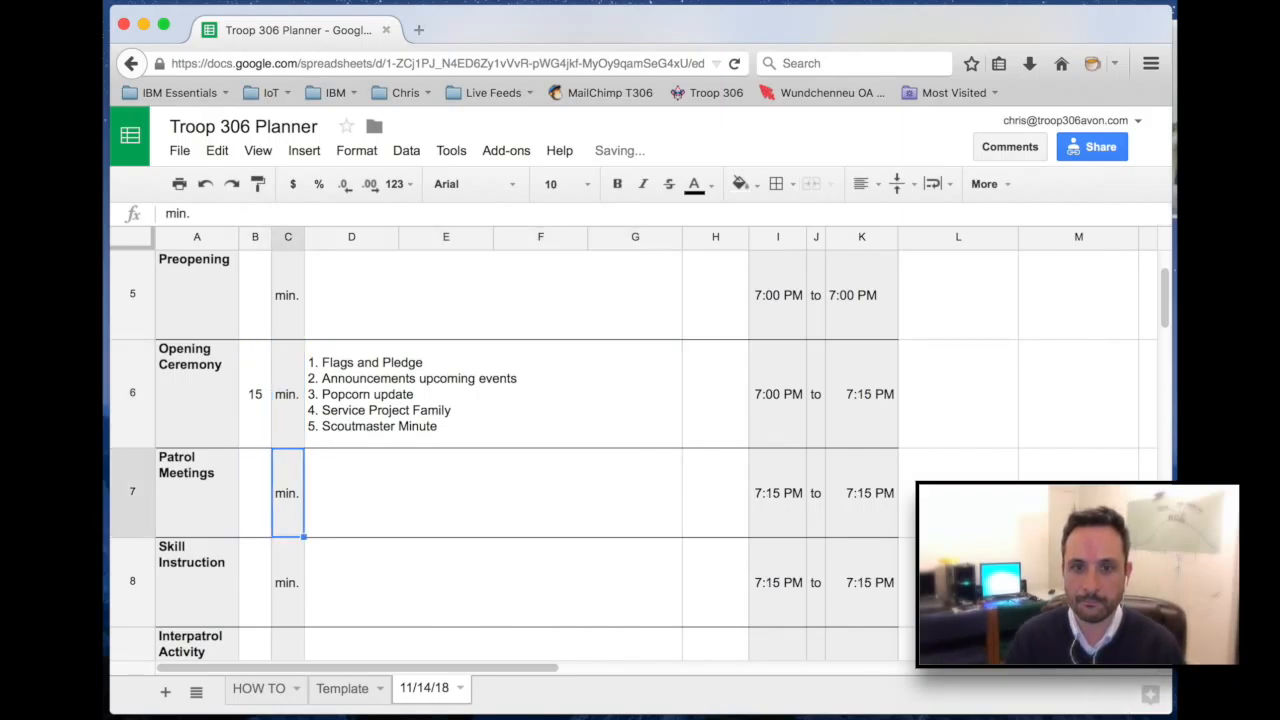
key("Right")
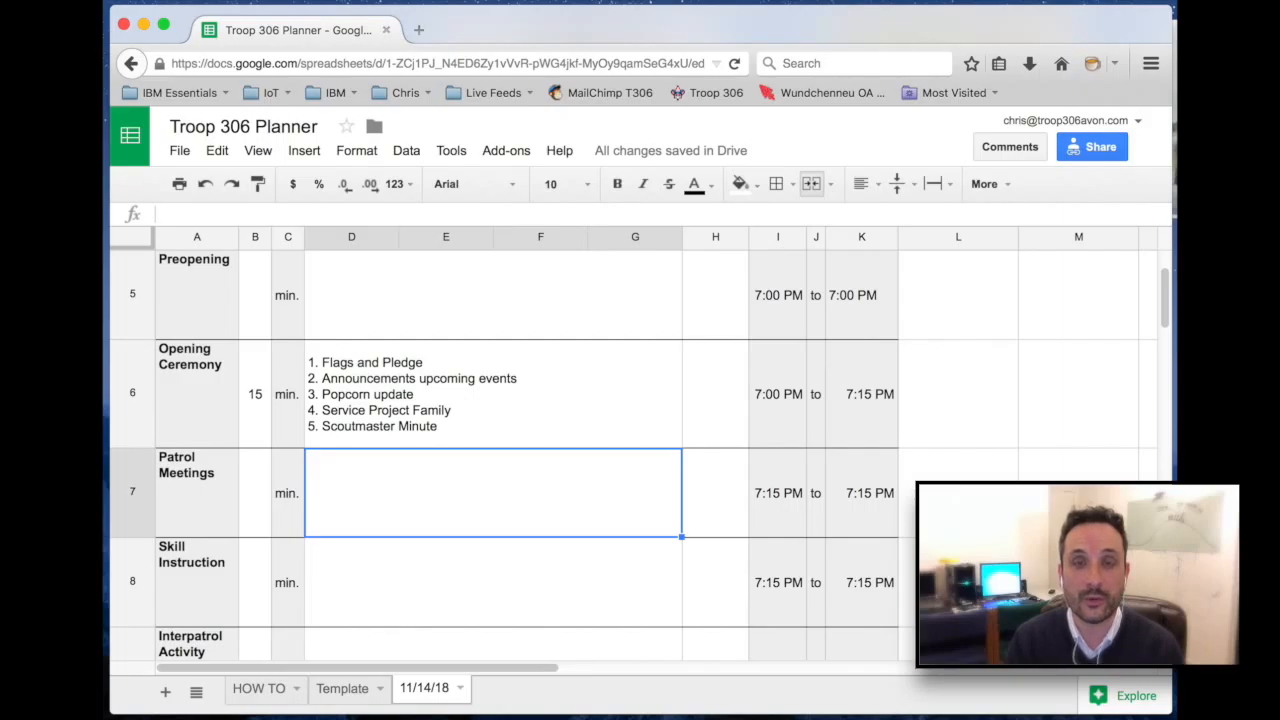
type("1. ")
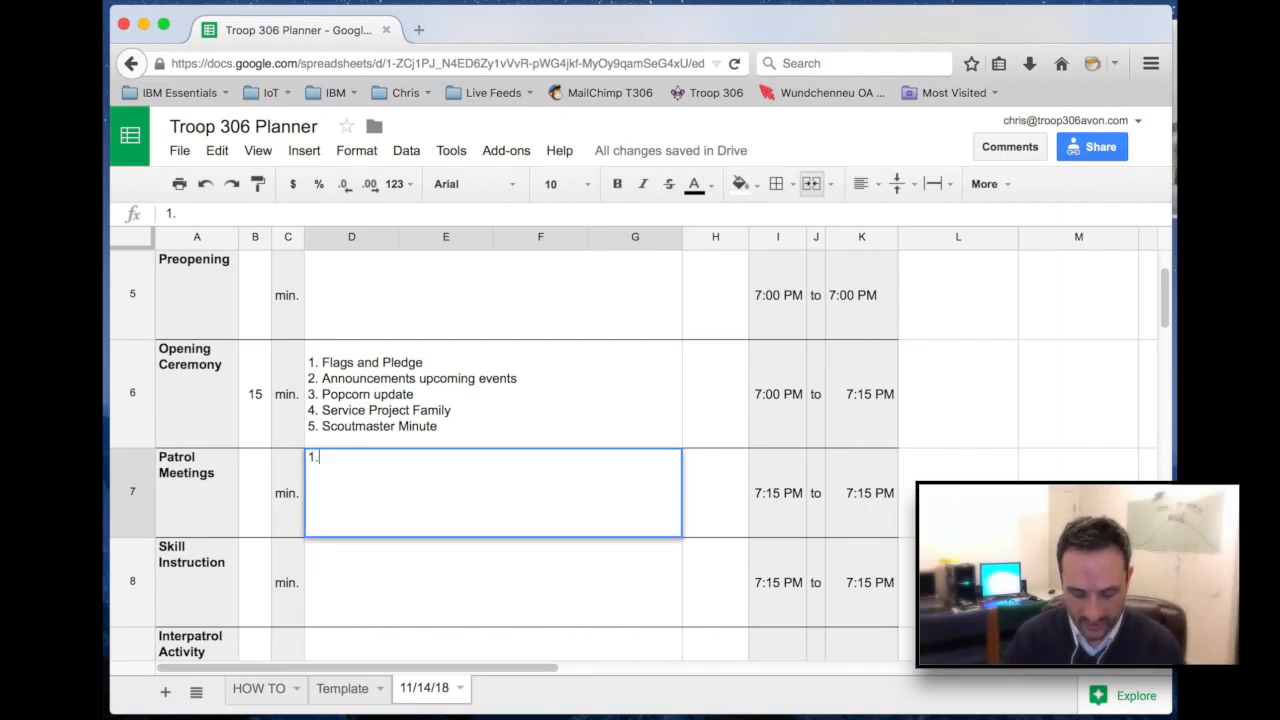
type("Attendance")
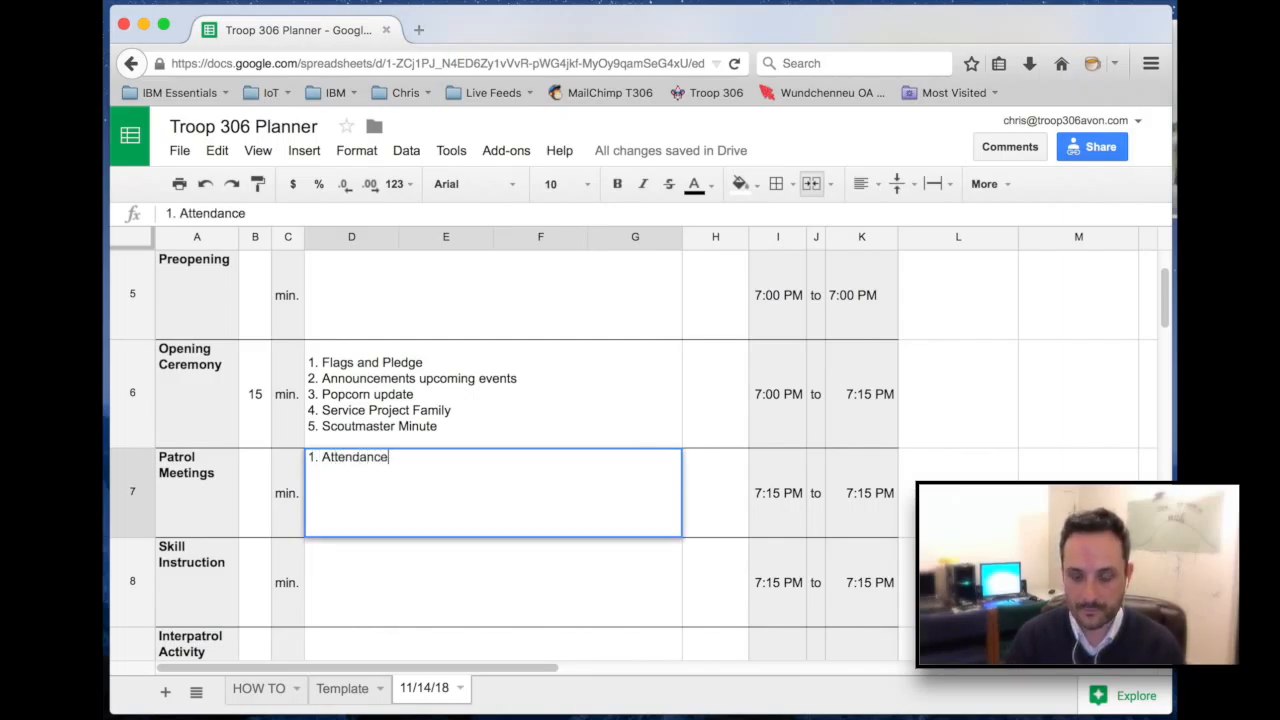
Add "2. Campout Meal Planning" as the second line of the Patrol Meetings description and commit the cell
key("alt+Return")
type("2. ")
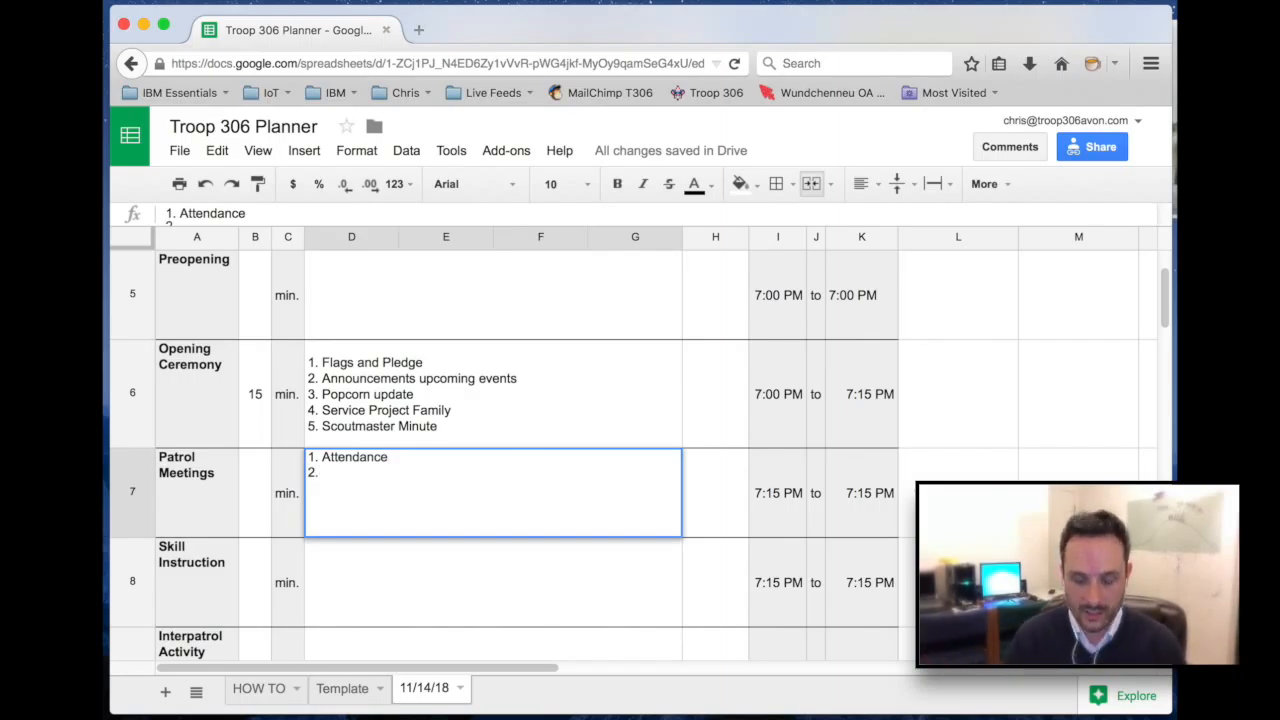
type("Campout")
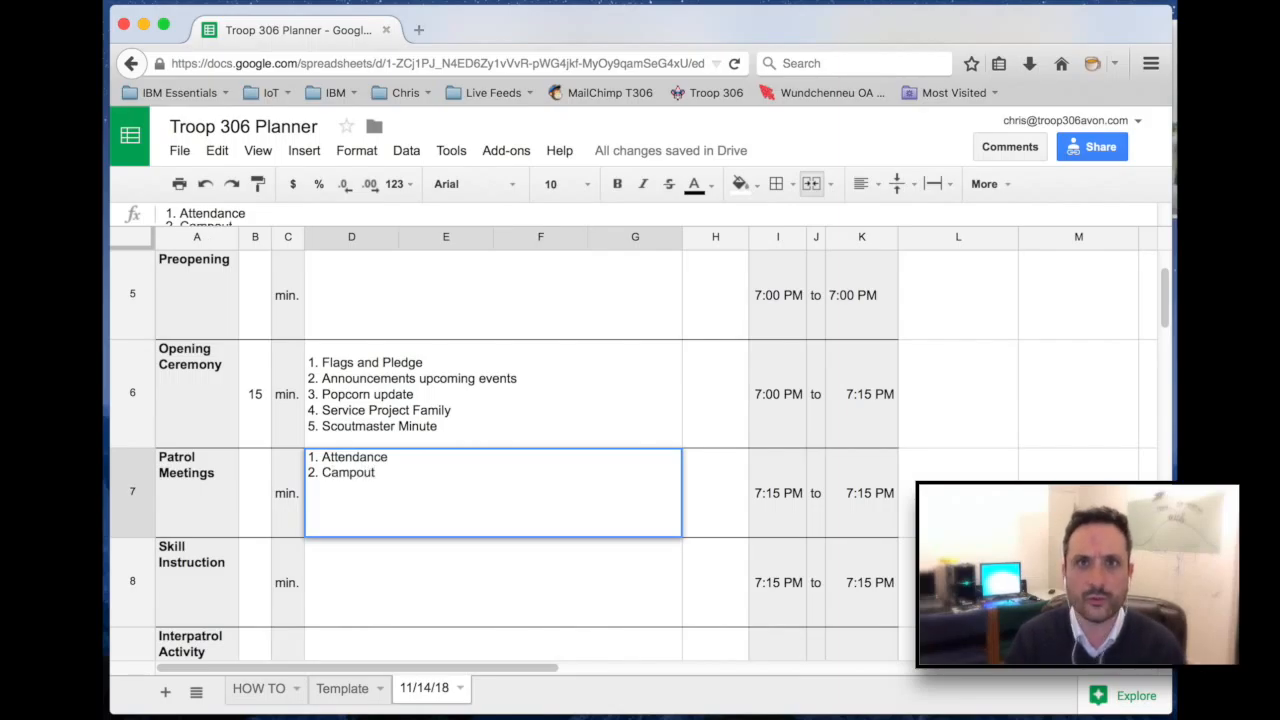
type(" Meals")
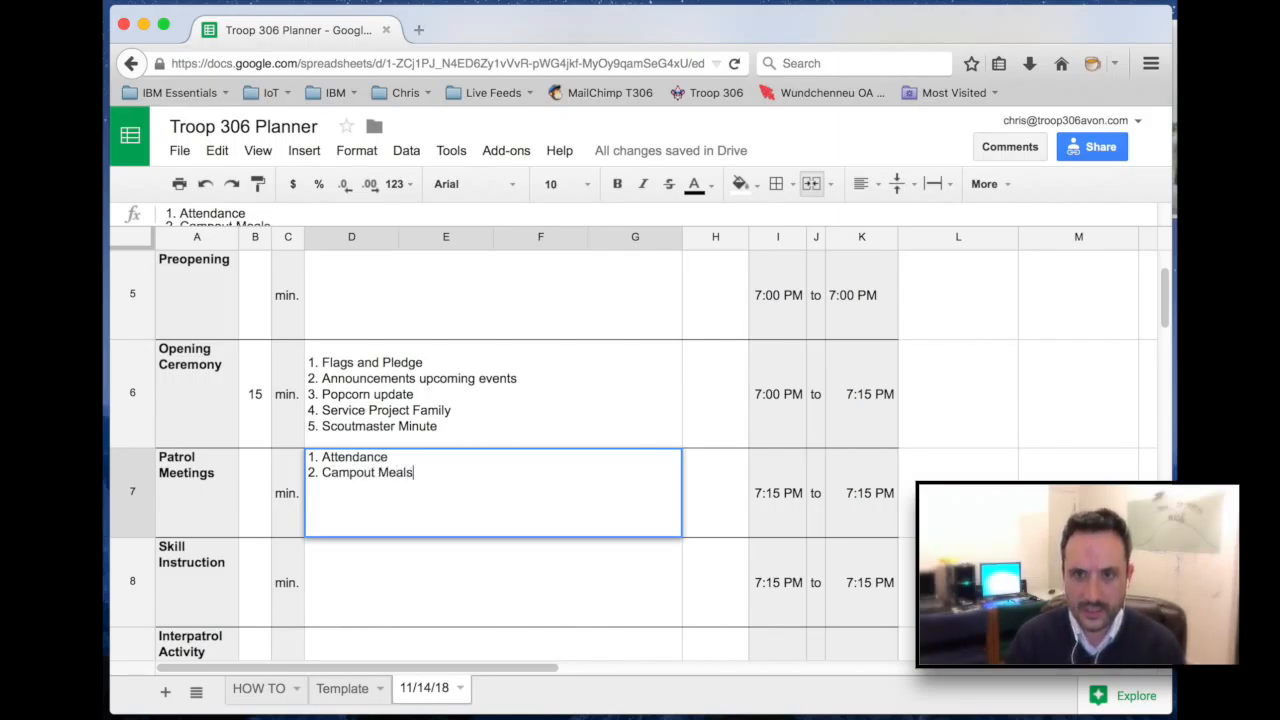
key("BackSpace")
type("Planning")
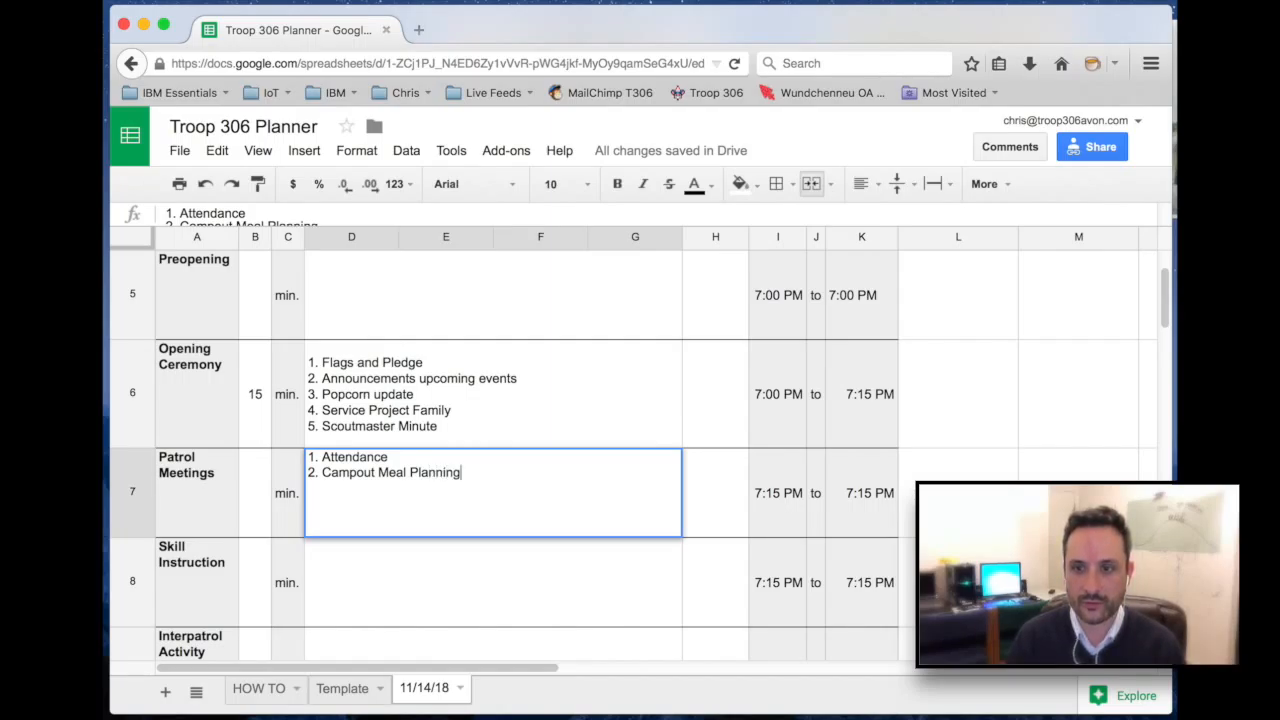
key("Return")
Set the Patrol Meetings duration to 20 minutes
key("Up")
key("Left")
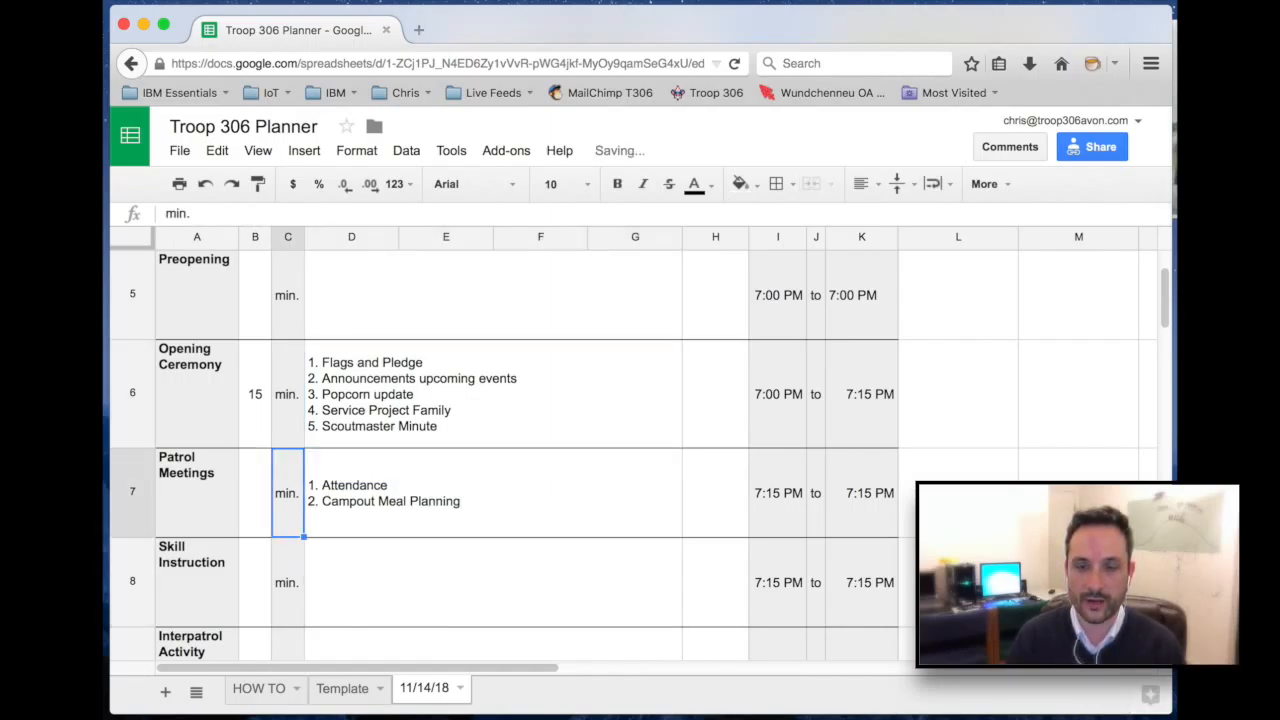
key("Left")
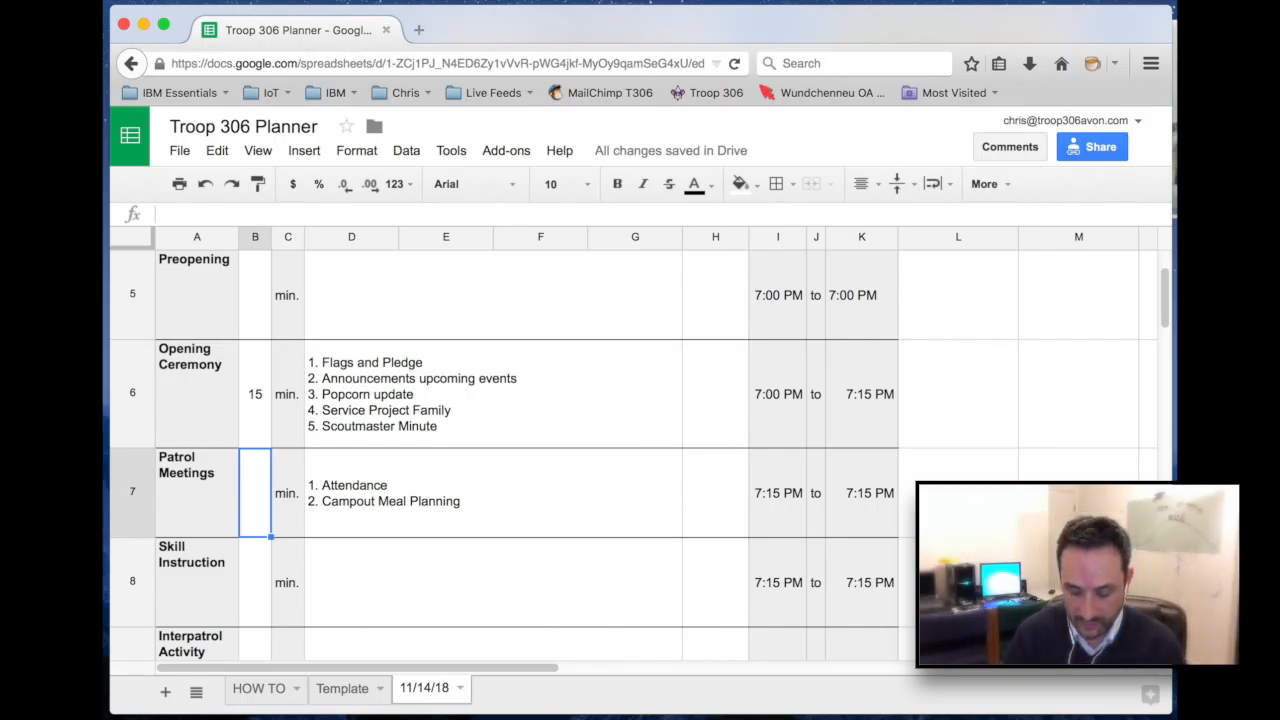
type("20")
key("Return")
Enter "SPL, PL" in column H of the Patrol Meetings row
key("Up")
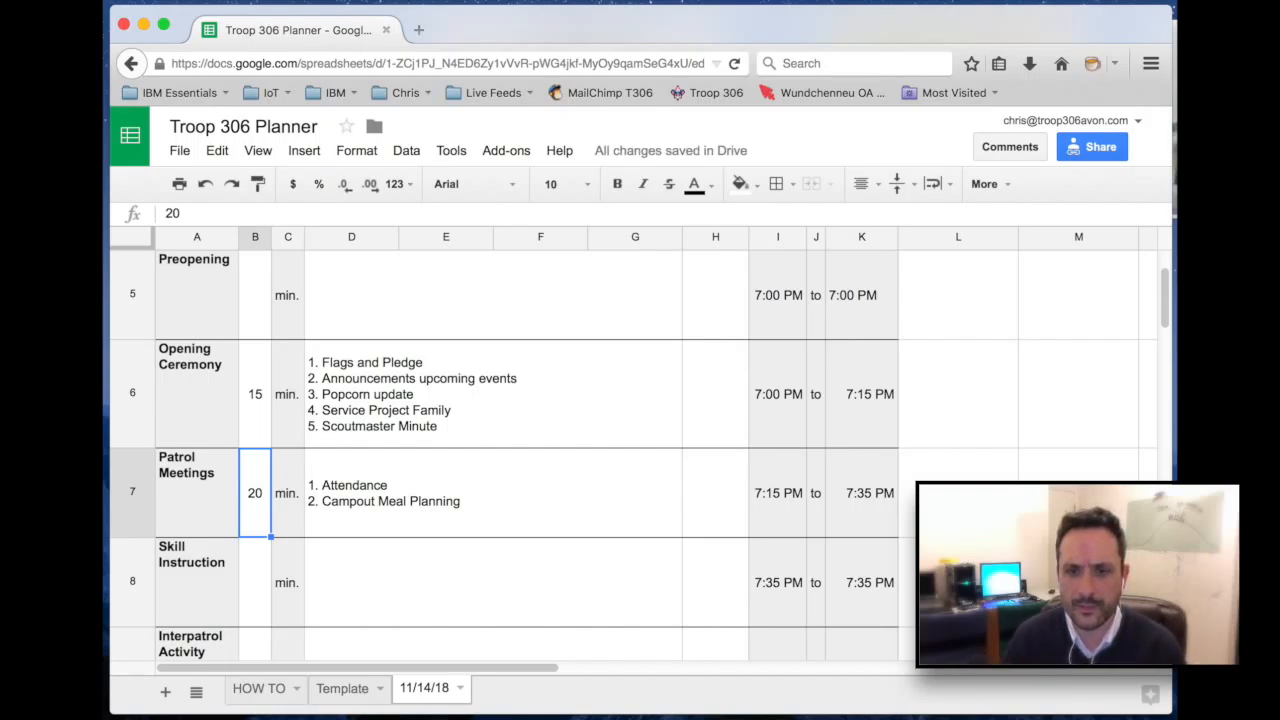
key("Right")
key("Right")
key("Right")
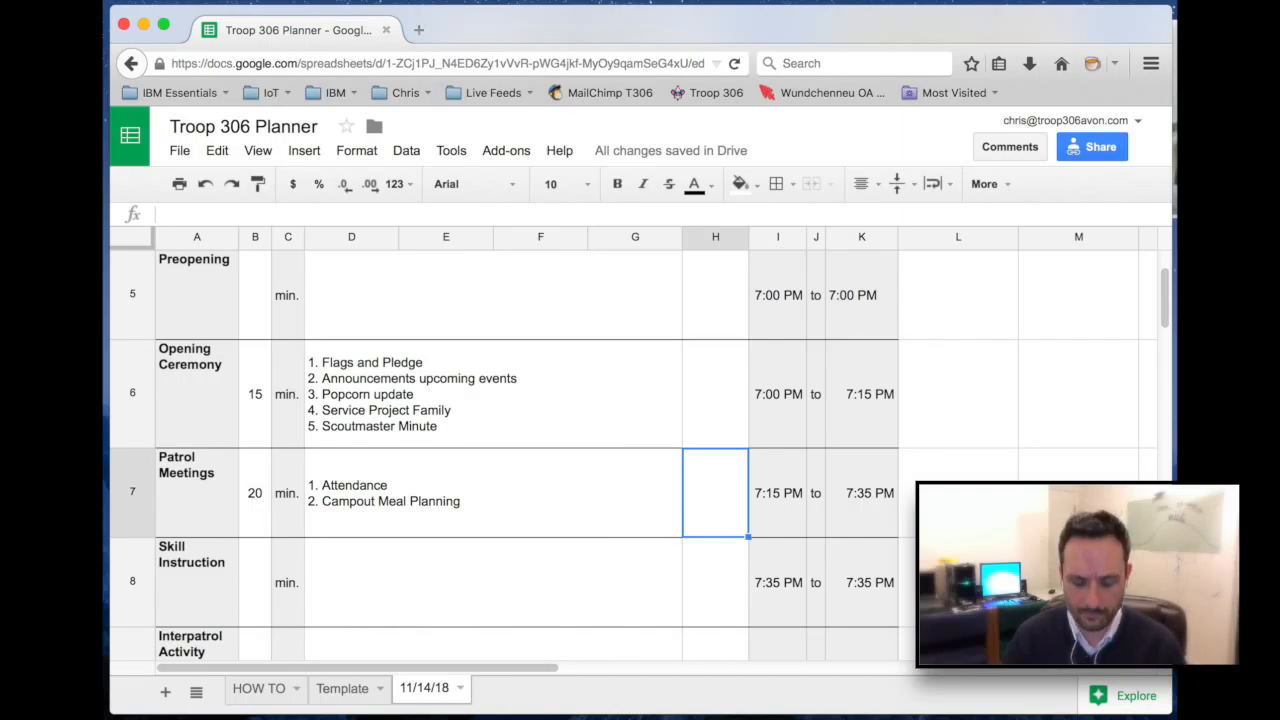
type("SPL")
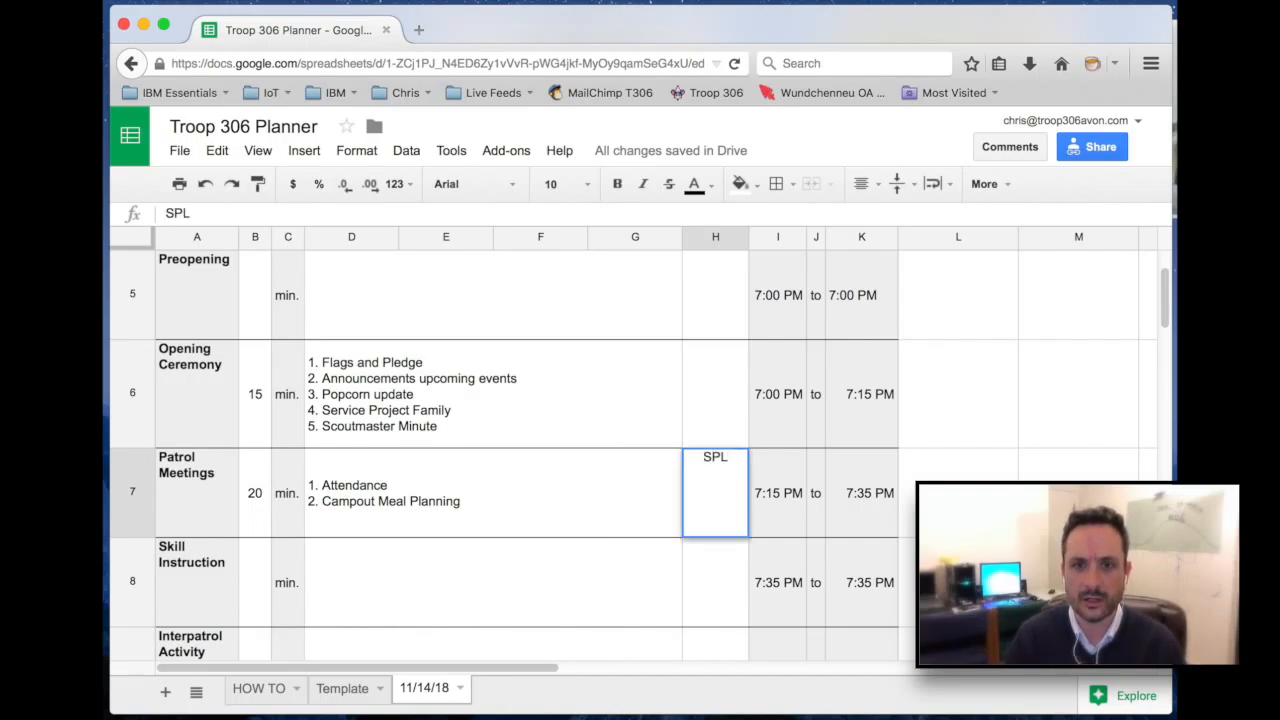
type(", PL")
key("Return")
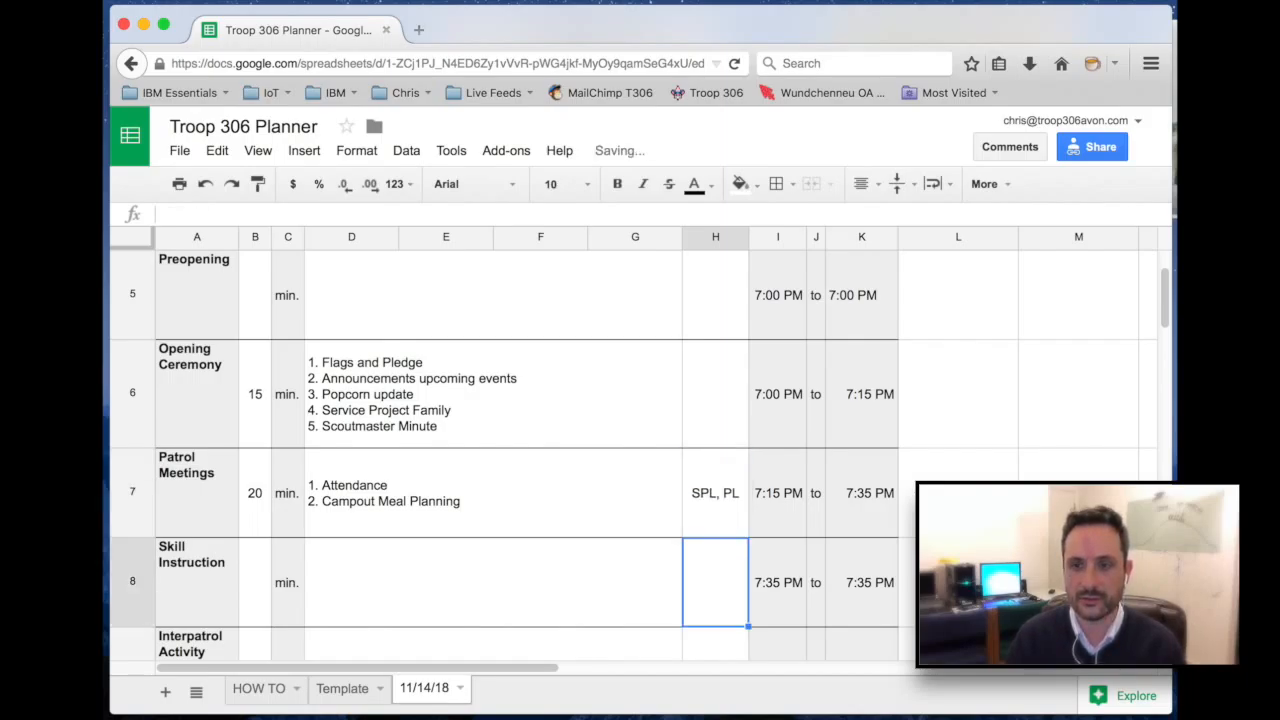
Enter "SPL, SM" in column H of the Opening Ceremony row
key("Up")
key("Up")
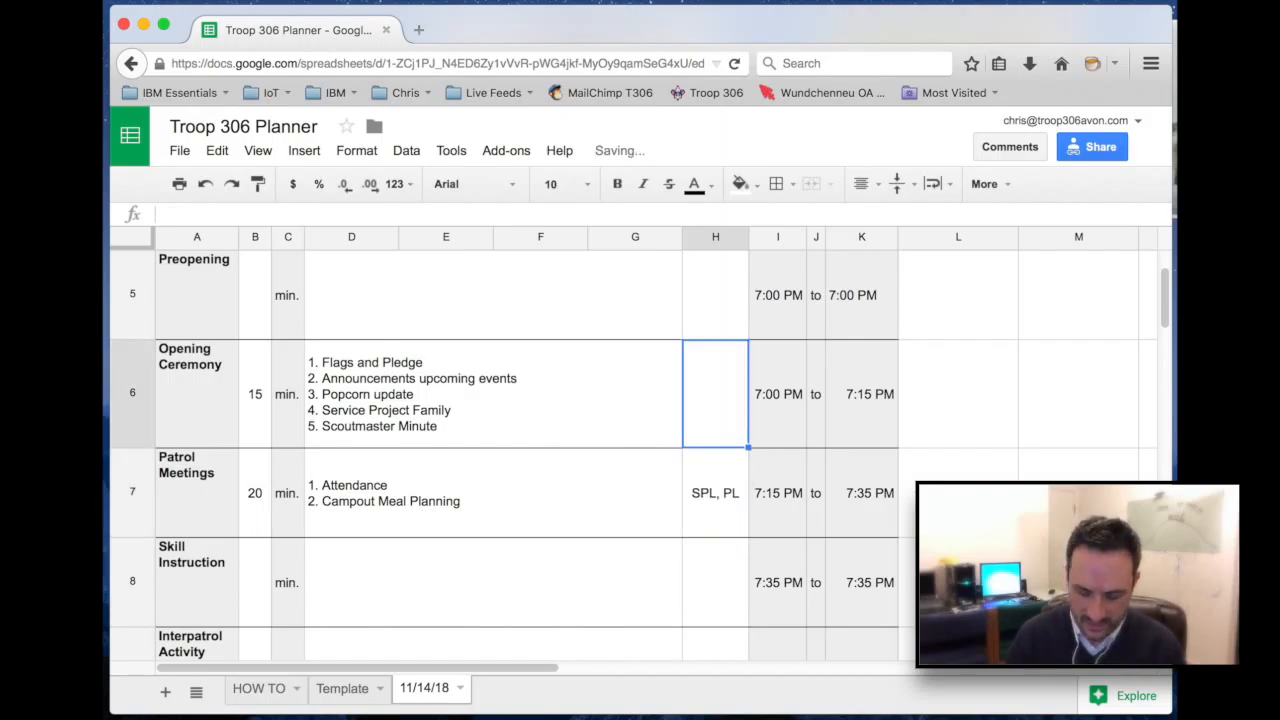
type("SPL, ")
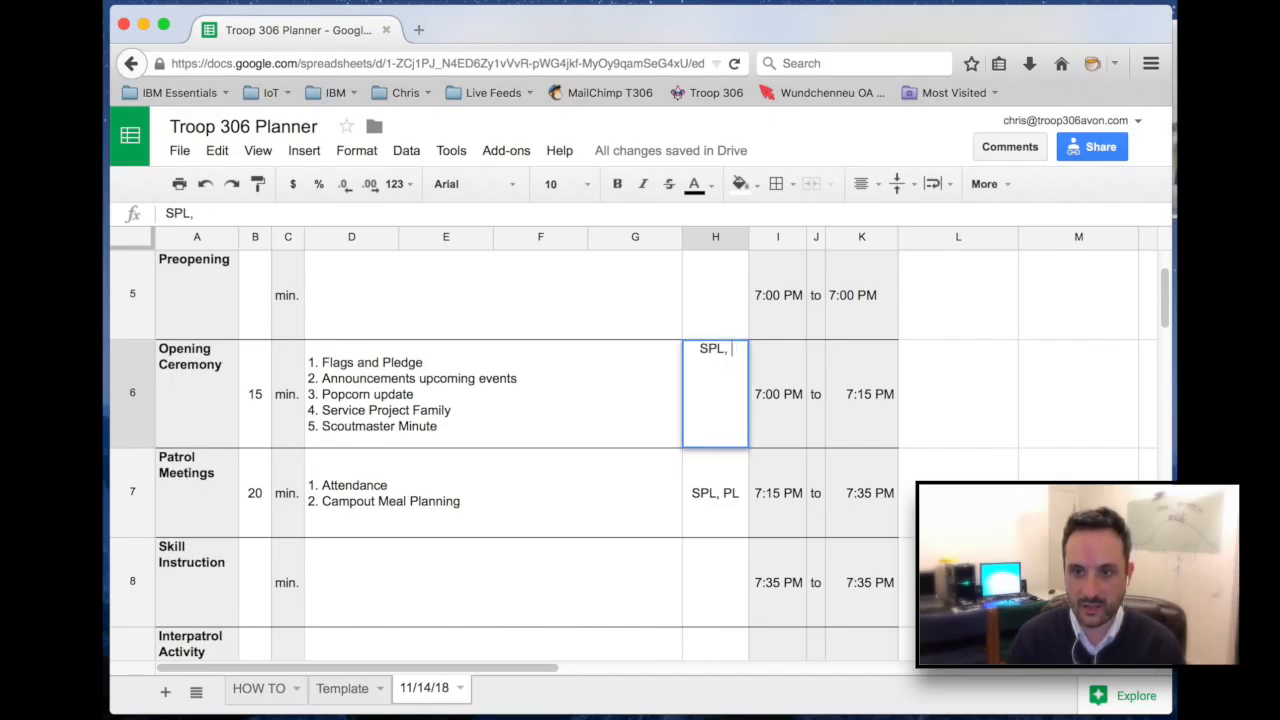
type("SM")
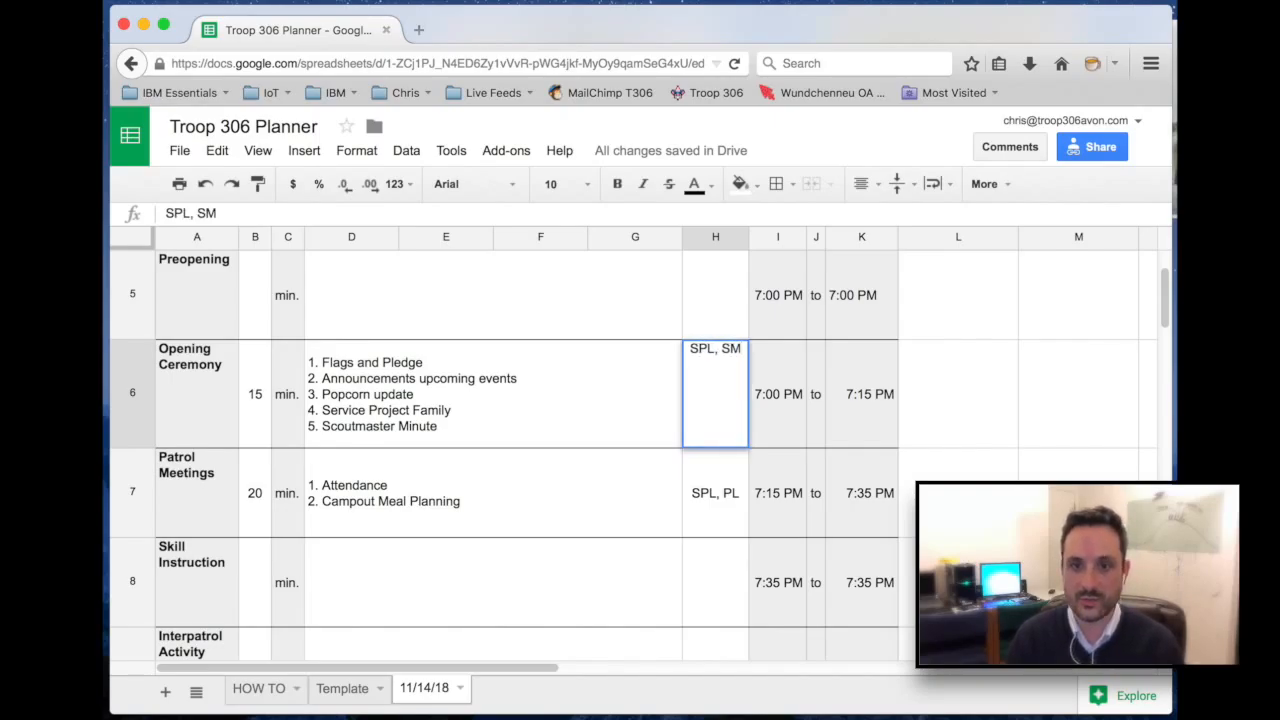
key("Return")
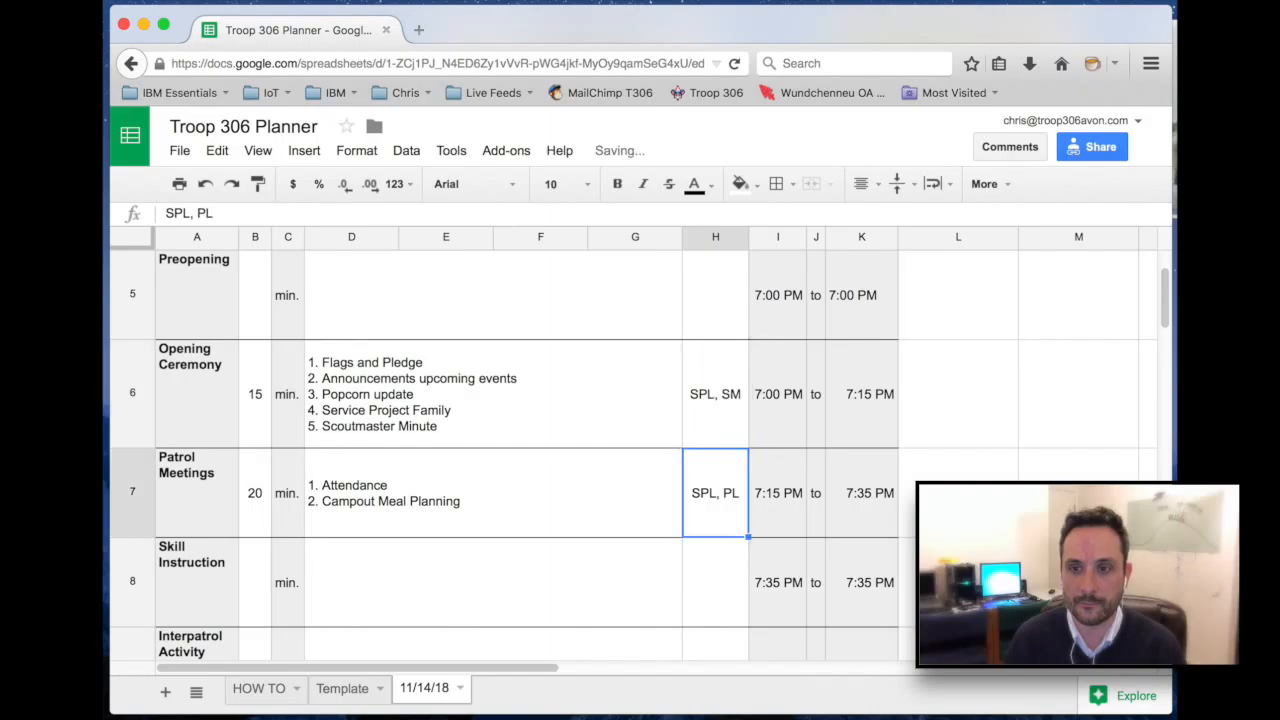
Check the calculated end time of the Patrol Meetings row in column K
key("Right")
key("Right")
key("Right")
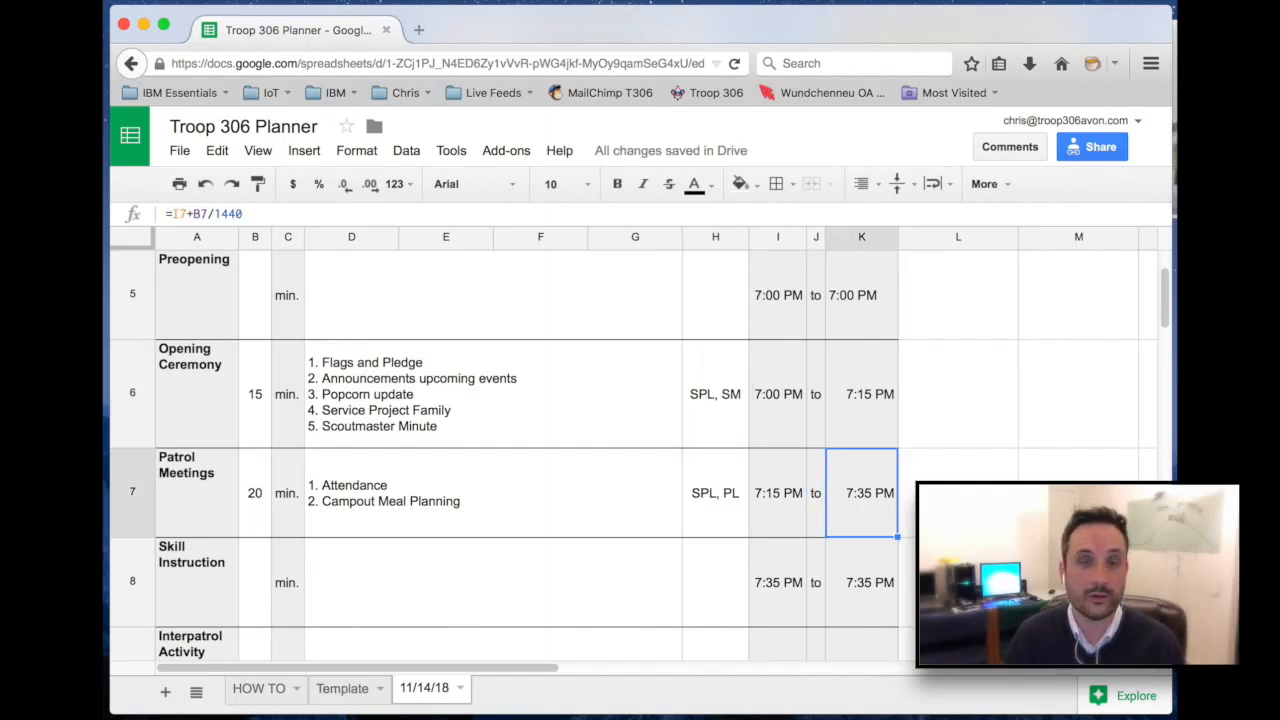
Enter "2 New knots" as the description in the Skill Instruction row
key("Left")
key("Left")
key("Left")
key("Left")
key("Left")
key("Left")
key("Left")
key("Left")
key("Left")
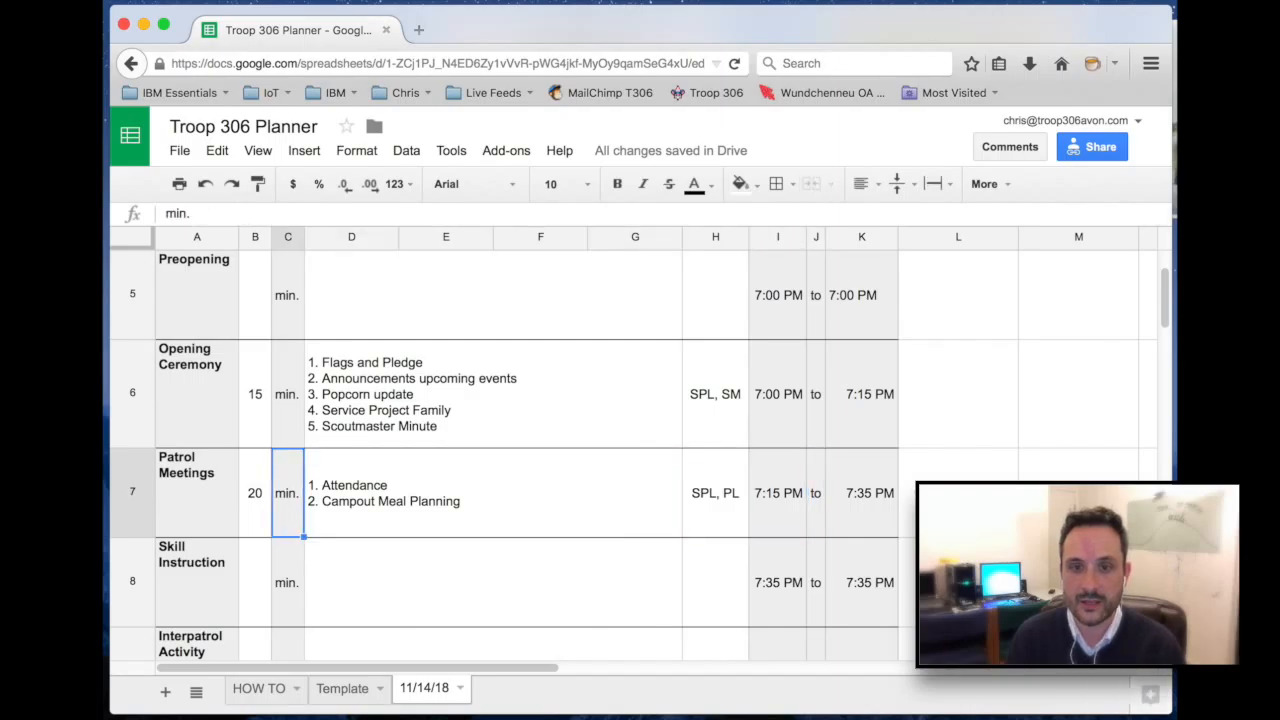
key("Down")
key("Down")
key("Up")
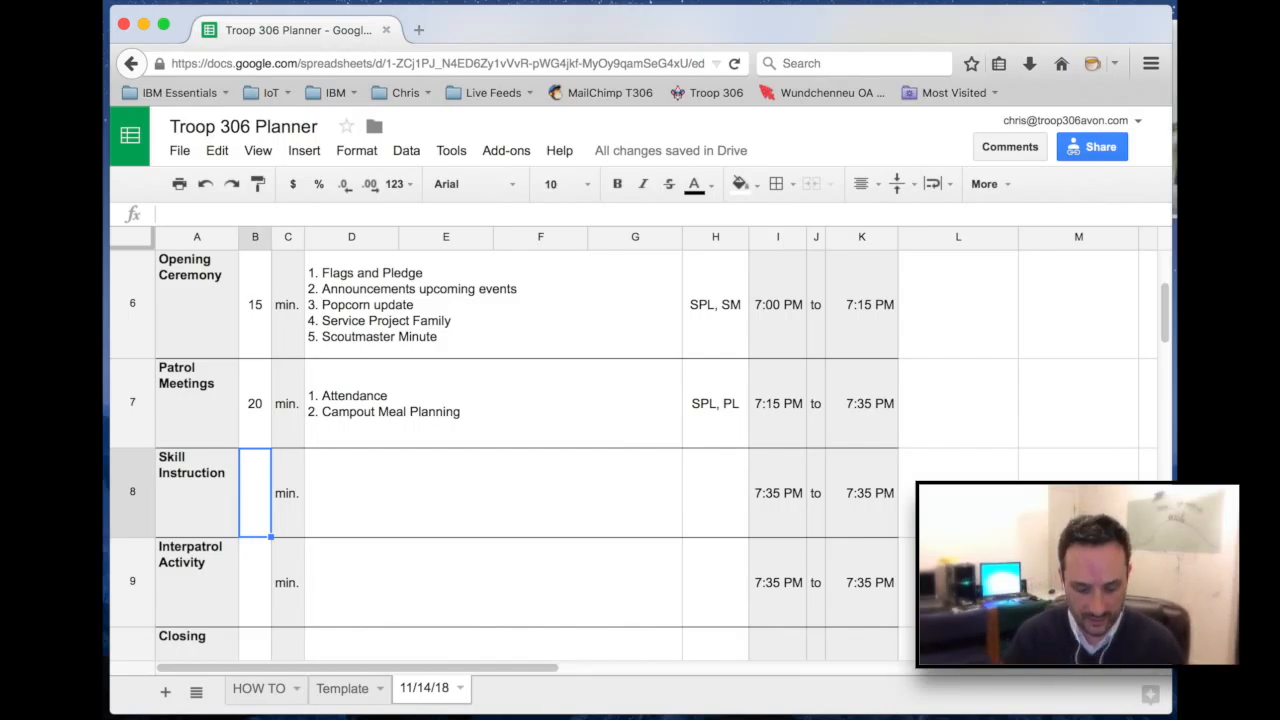
left_click(287, 493)
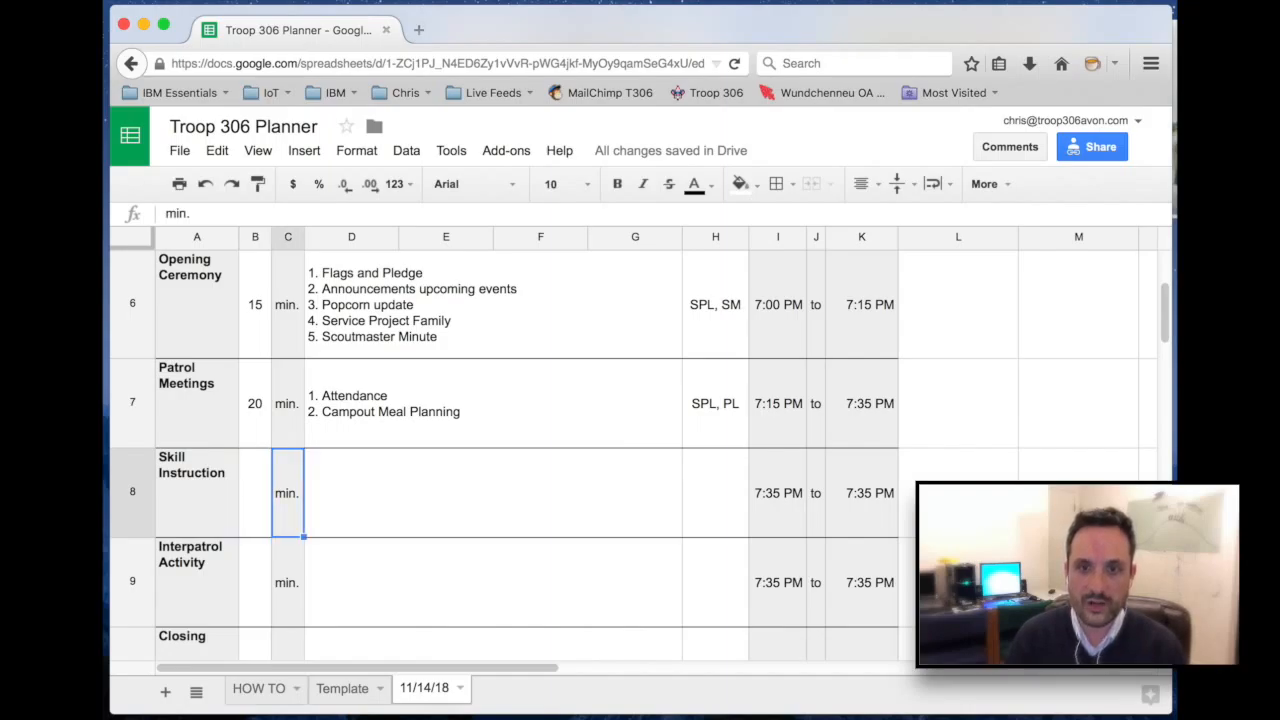
left_click(493, 493)
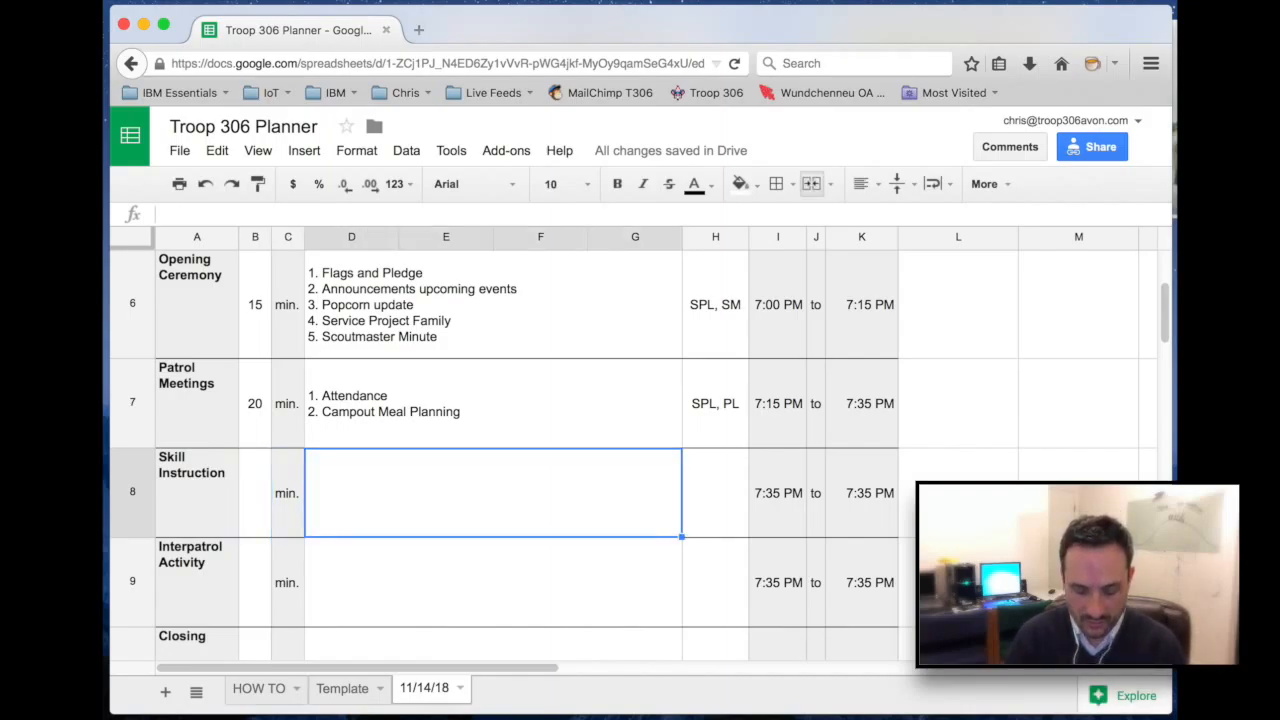
type("2 ")
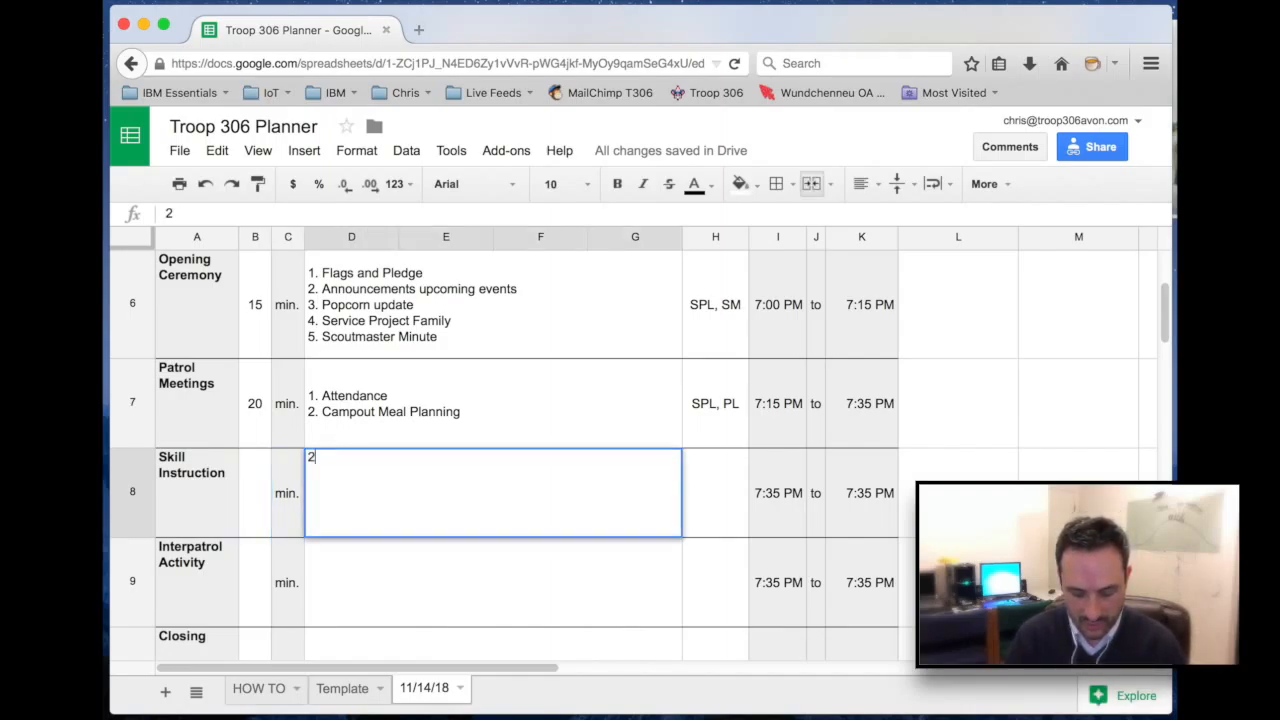
type("New knots")
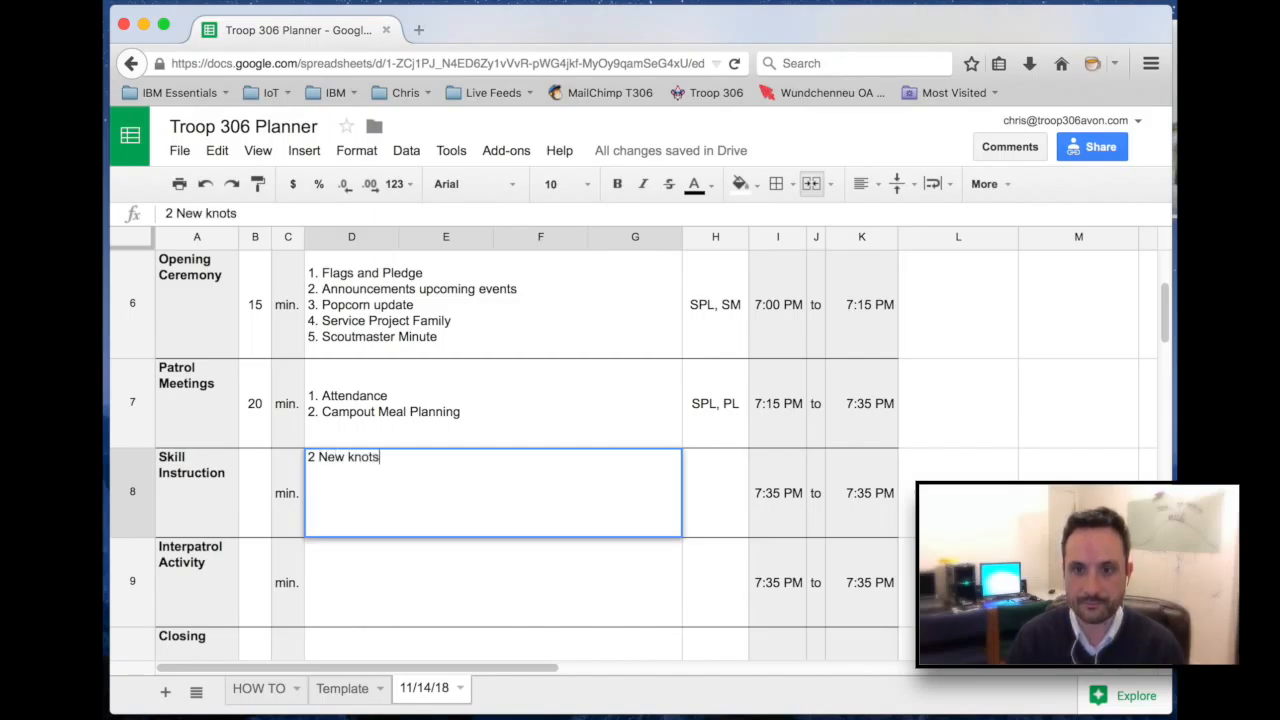
key("Return")
Enter "SPL" in column H of the Skill Instruction row
key("Up")
key("Right")
type("SPL")
key("Return")
Set the Skill Instruction duration to 10 minutes
key("Up")
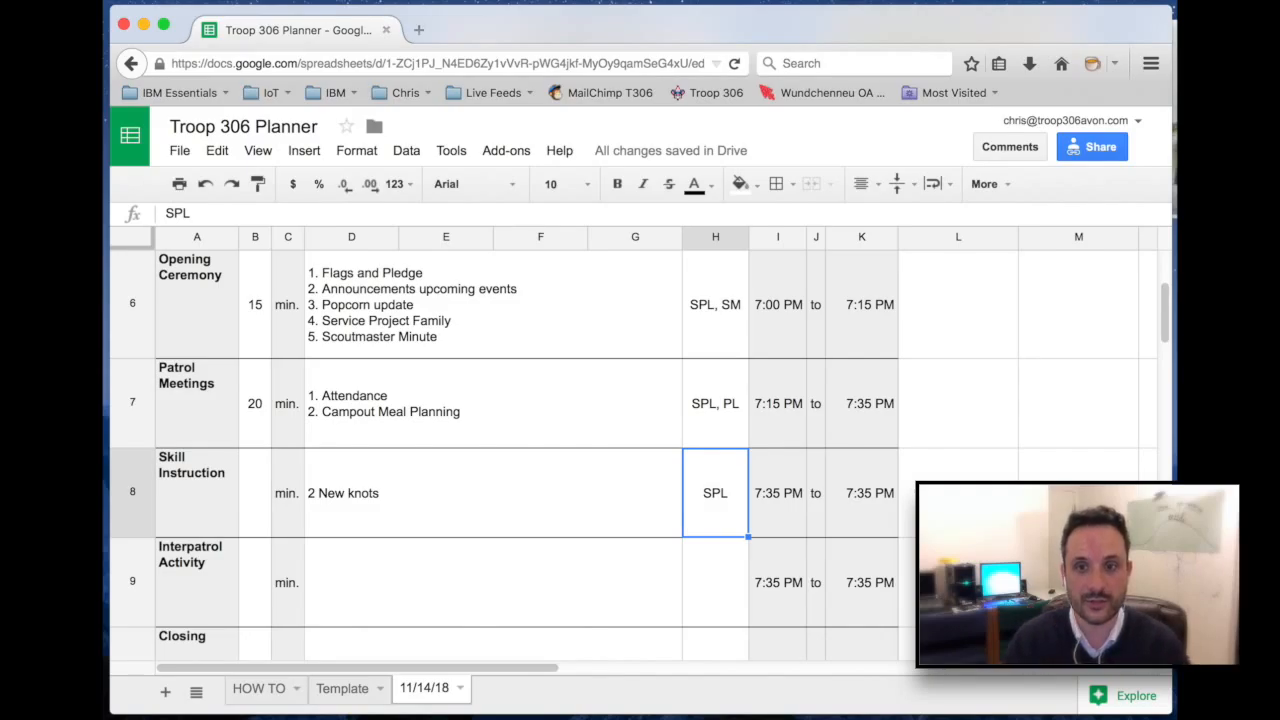
key("Left")
key("Left")
key("Left")
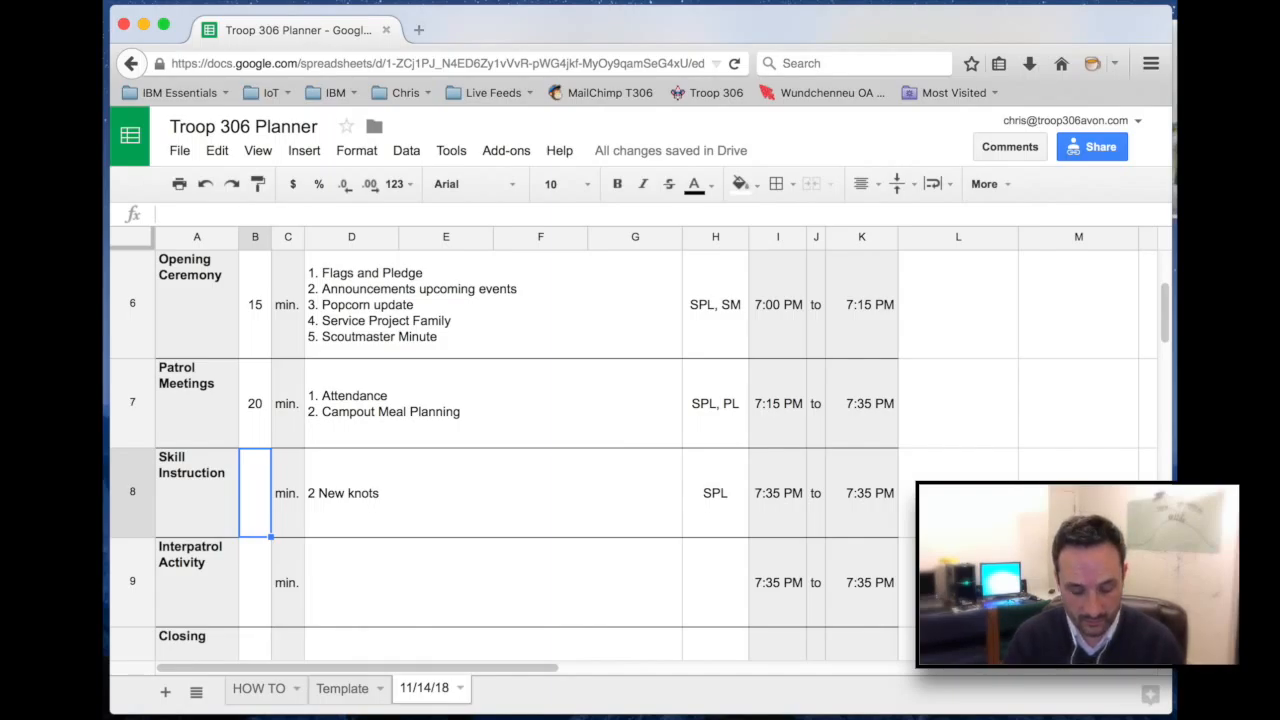
type("10")
key("Return")
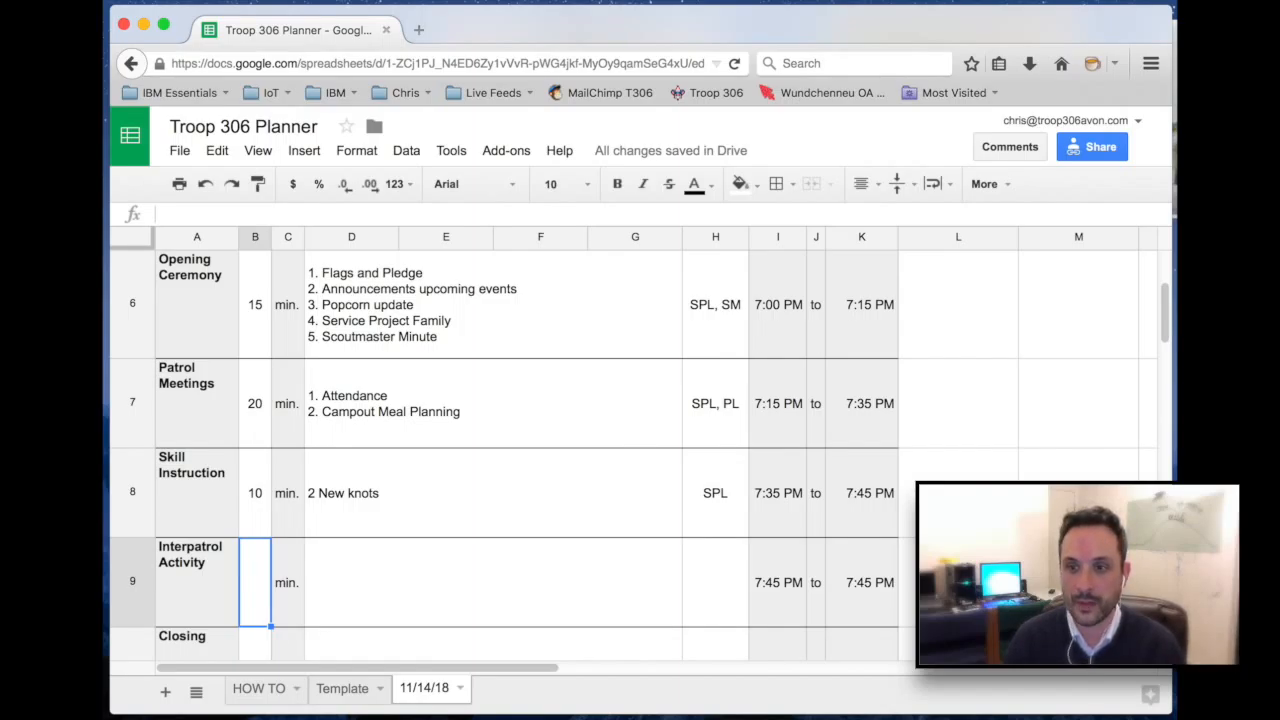
Enter "Knot competition by patrols" as the description in the Interpatrol Activity row
key("Tab")
key("Tab")
type("Knot compite")
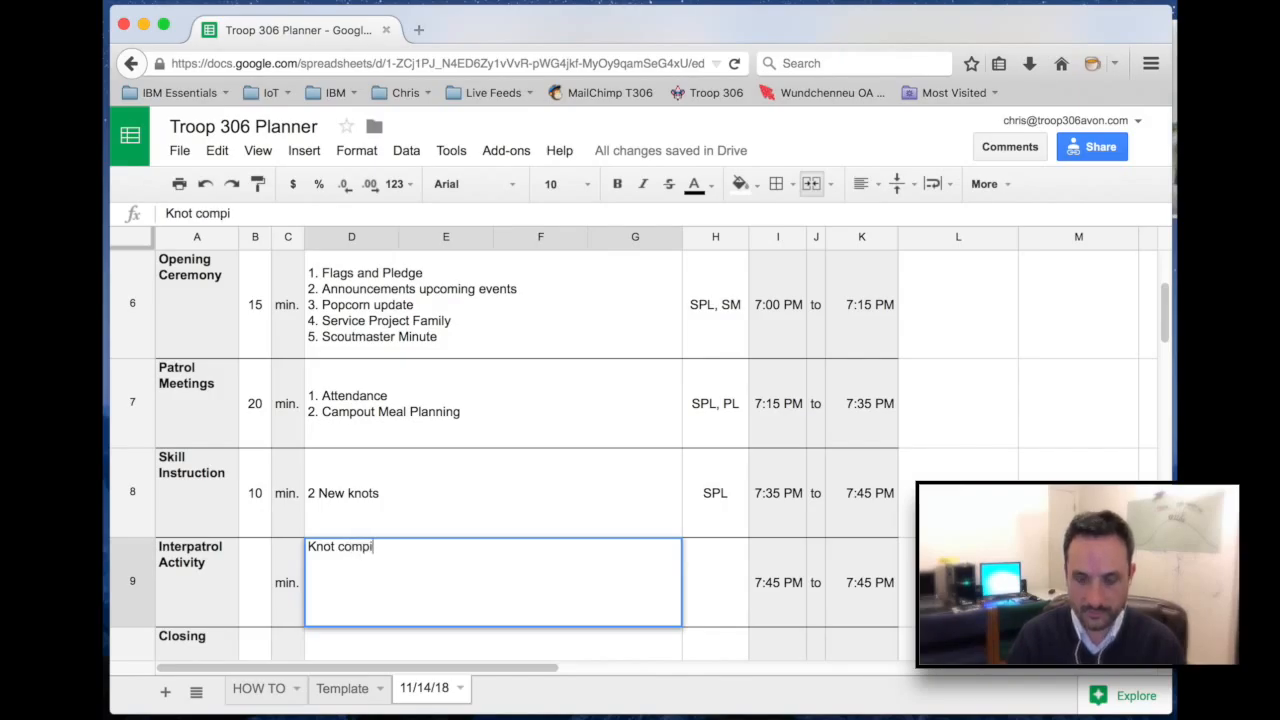
key("BackSpace")
key("BackSpace")
key("BackSpace")
key("BackSpace")
type("petition ")
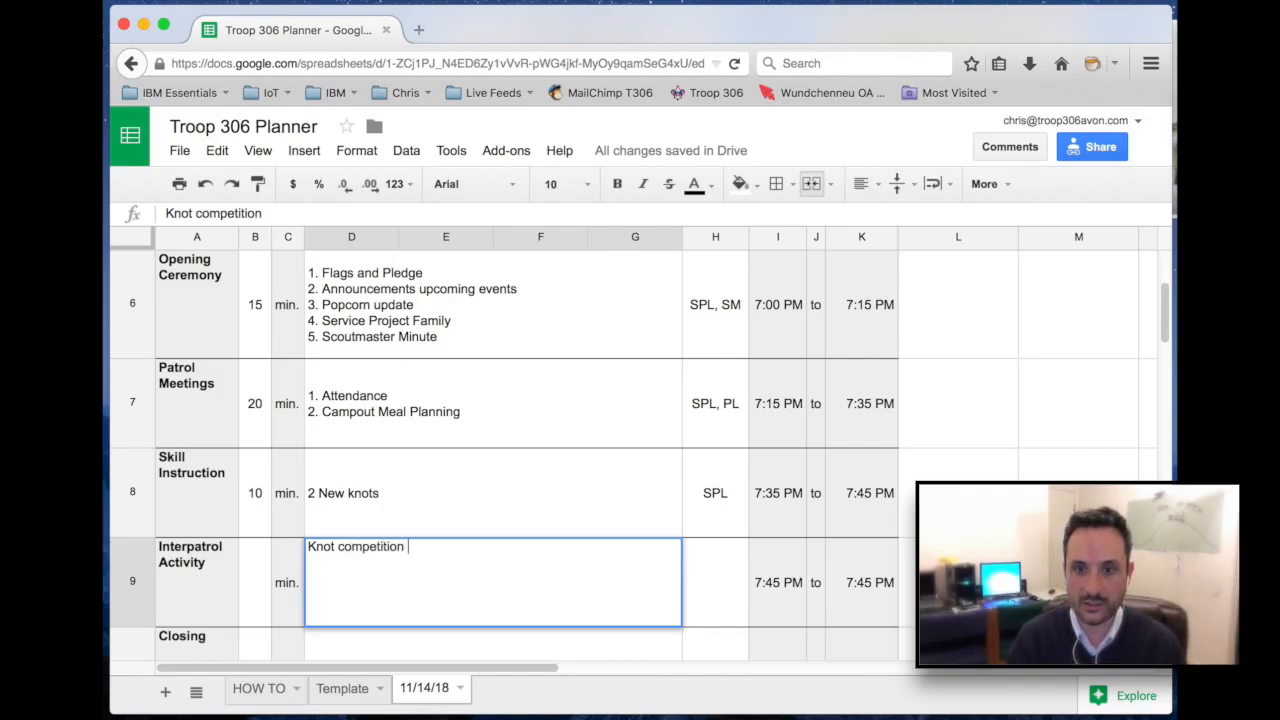
type("by pa")
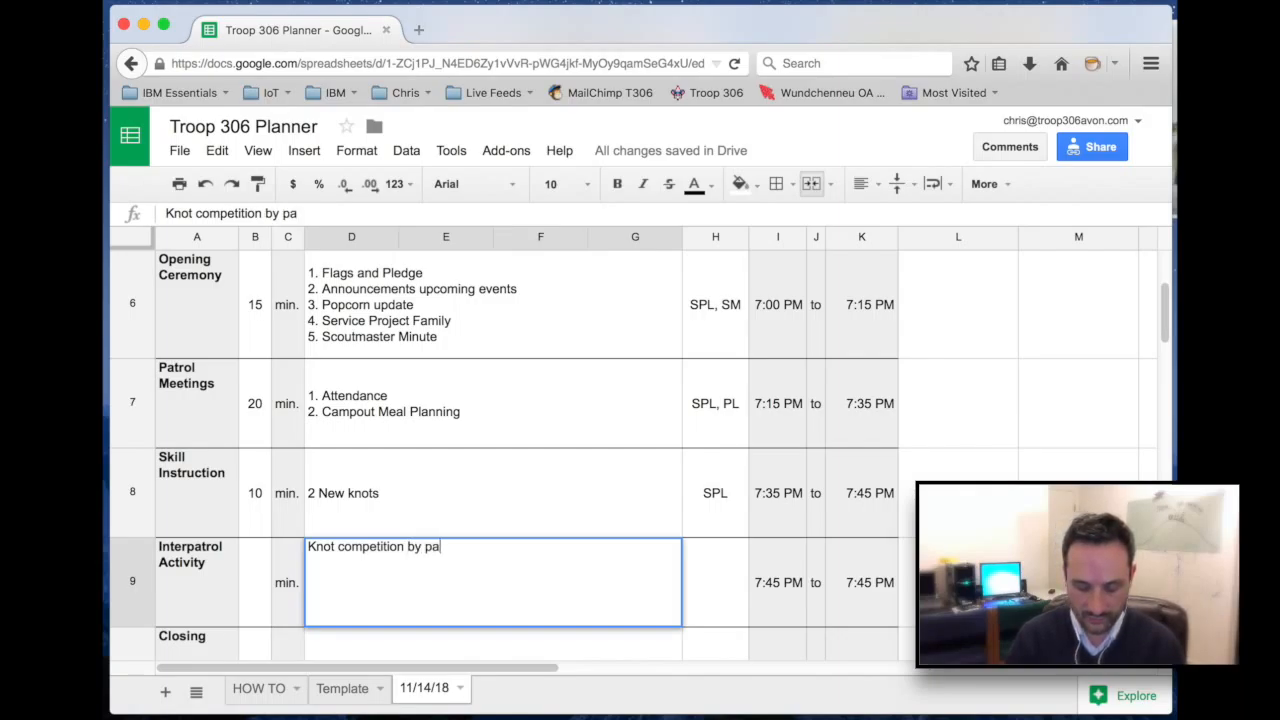
type("trols")
key("Return")
Enter "SPL, PL, adults super" in column H of the Interpatrol Activity row
left_click(493, 474)
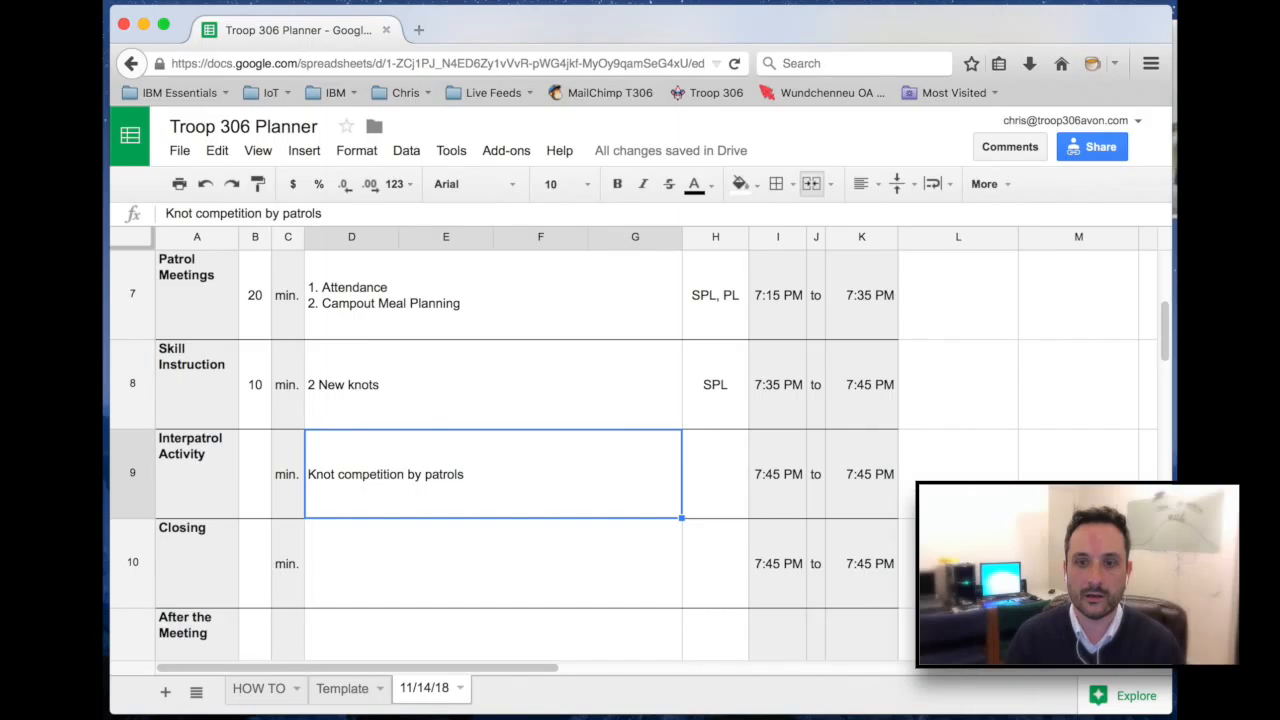
left_click(715, 474)
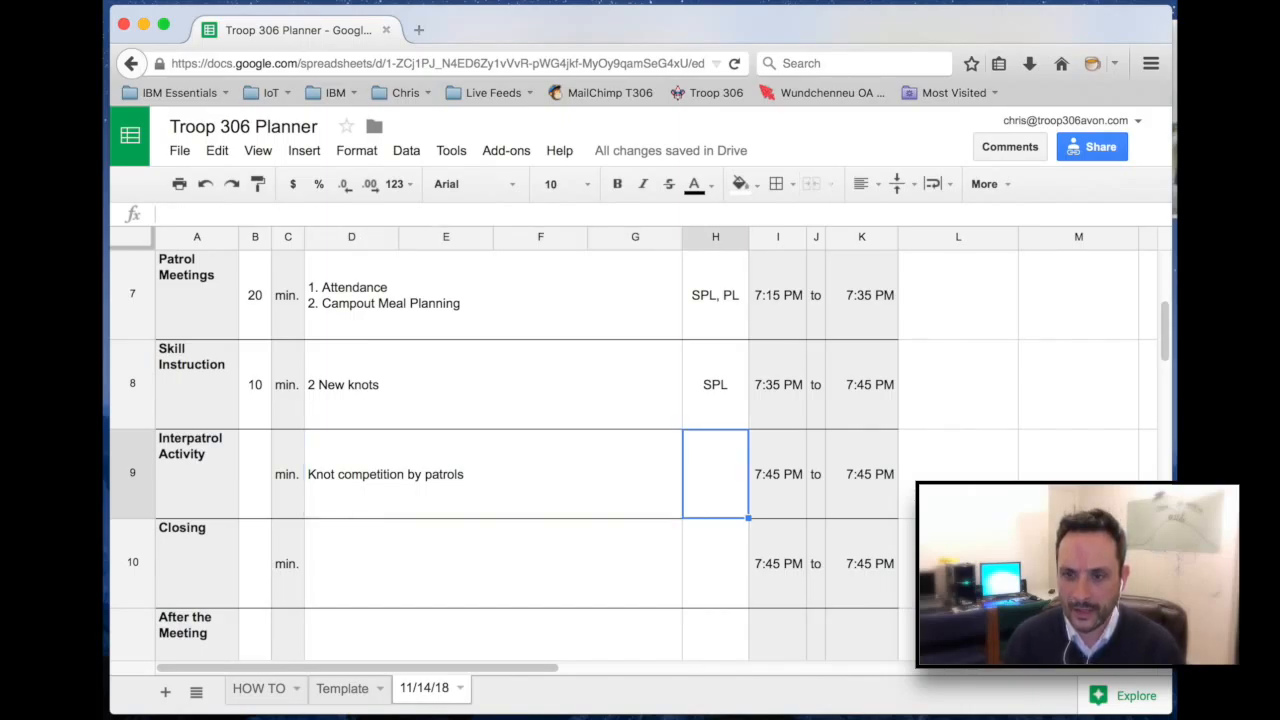
type("SPL, PL, ")
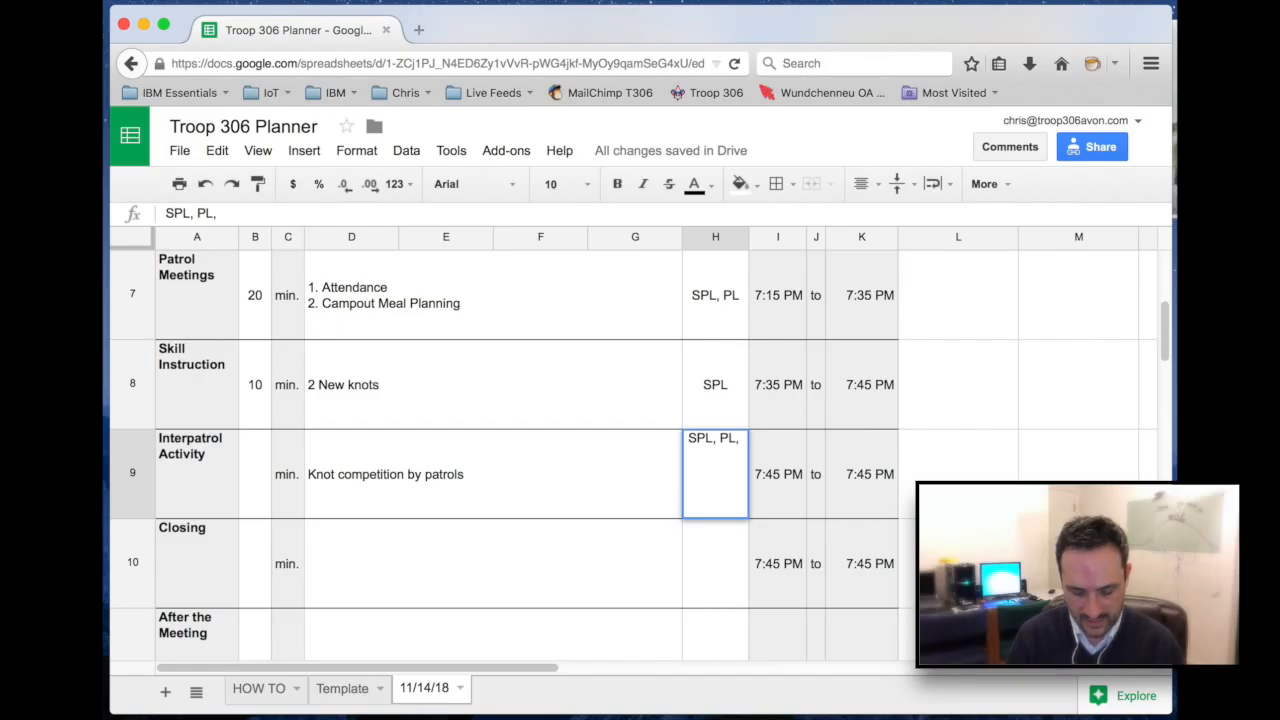
type("adults")
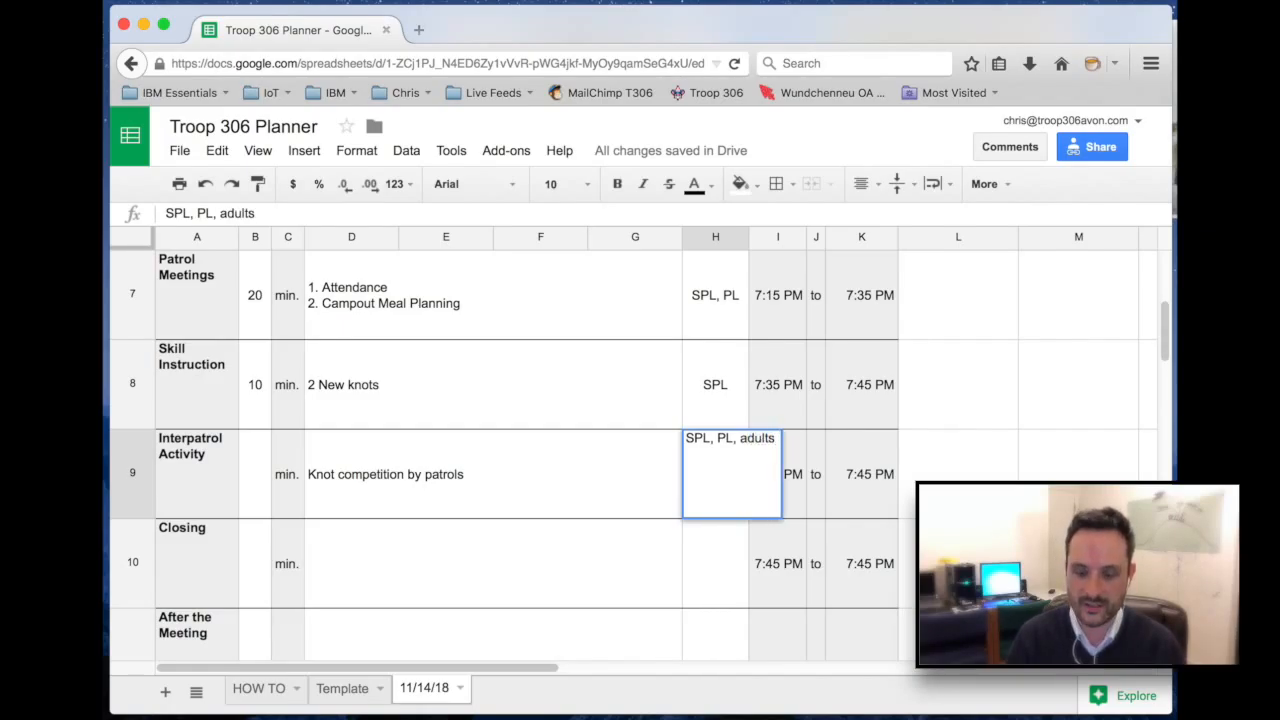
type(" super")
key("Return")
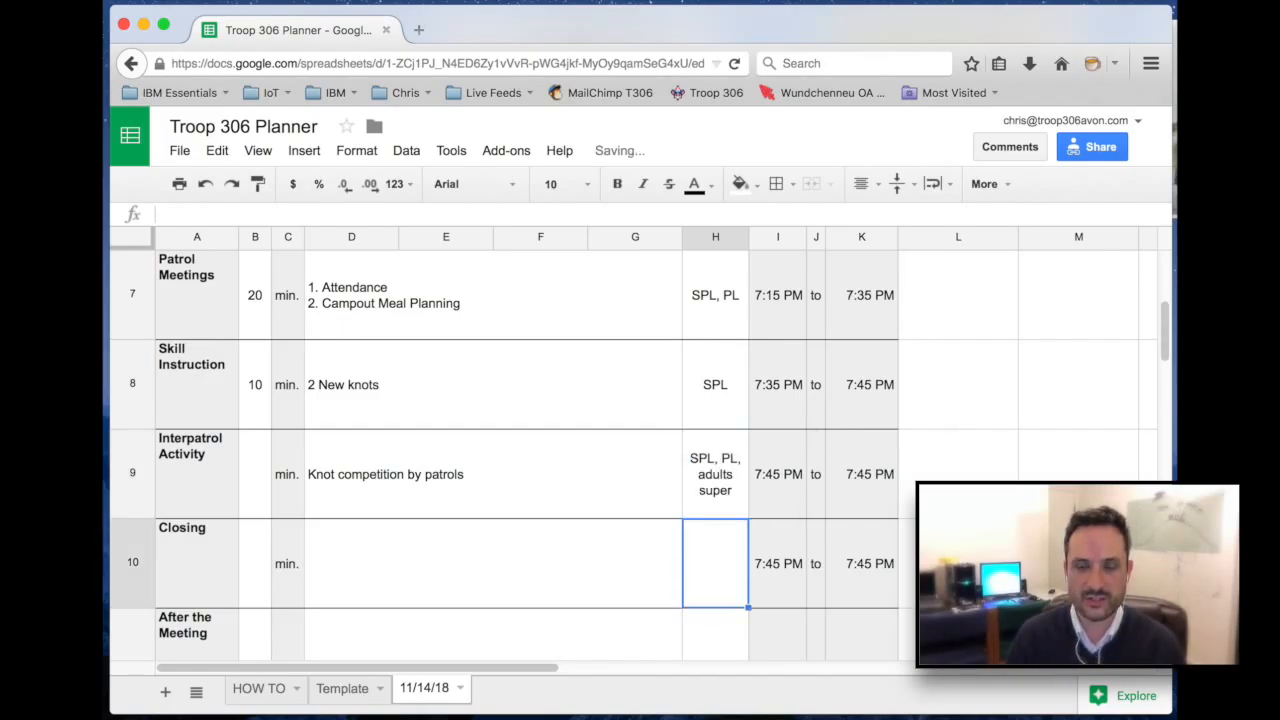
Set the Closing duration to 10 minutes
key("Up")
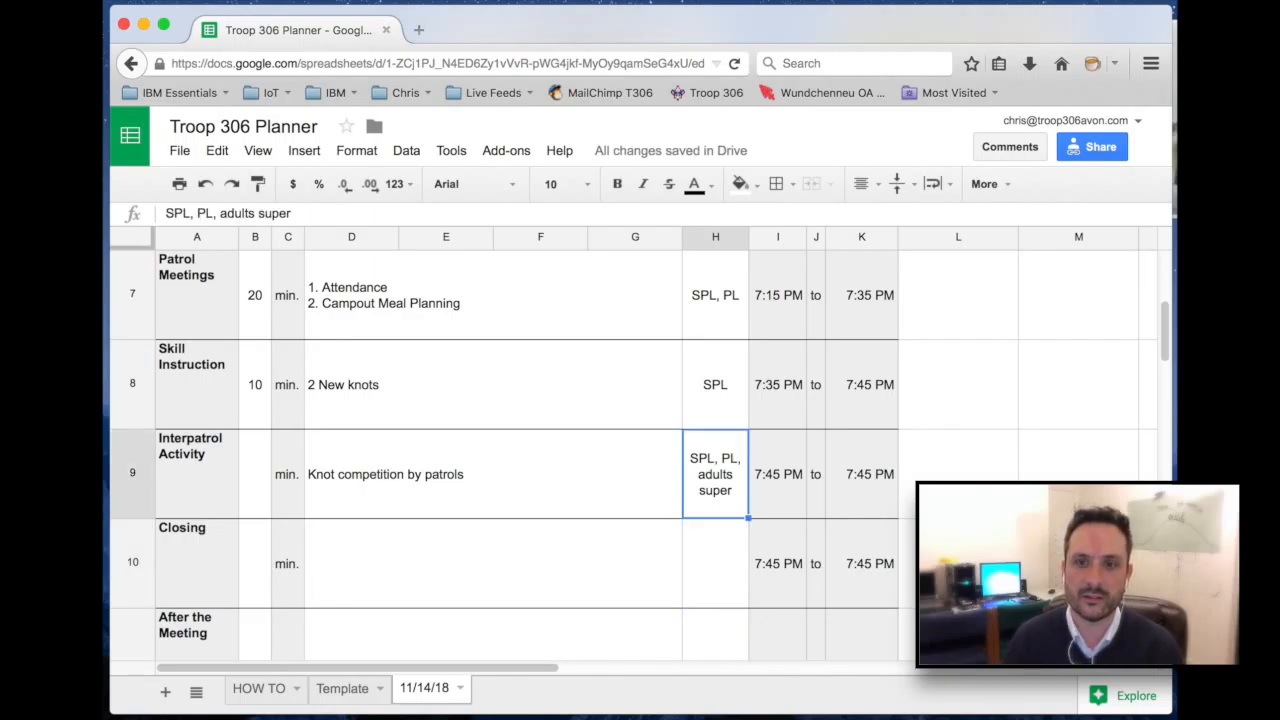
key("Left")
key("Left")
key("Left")
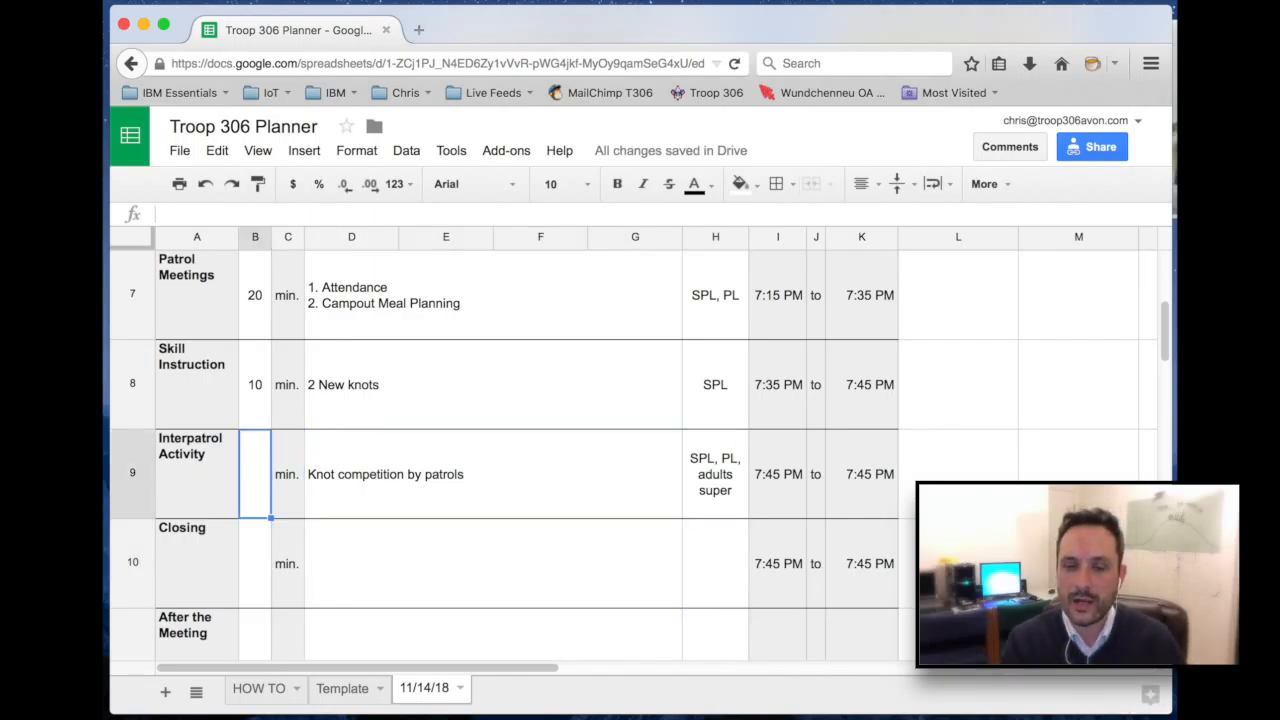
key("Down")
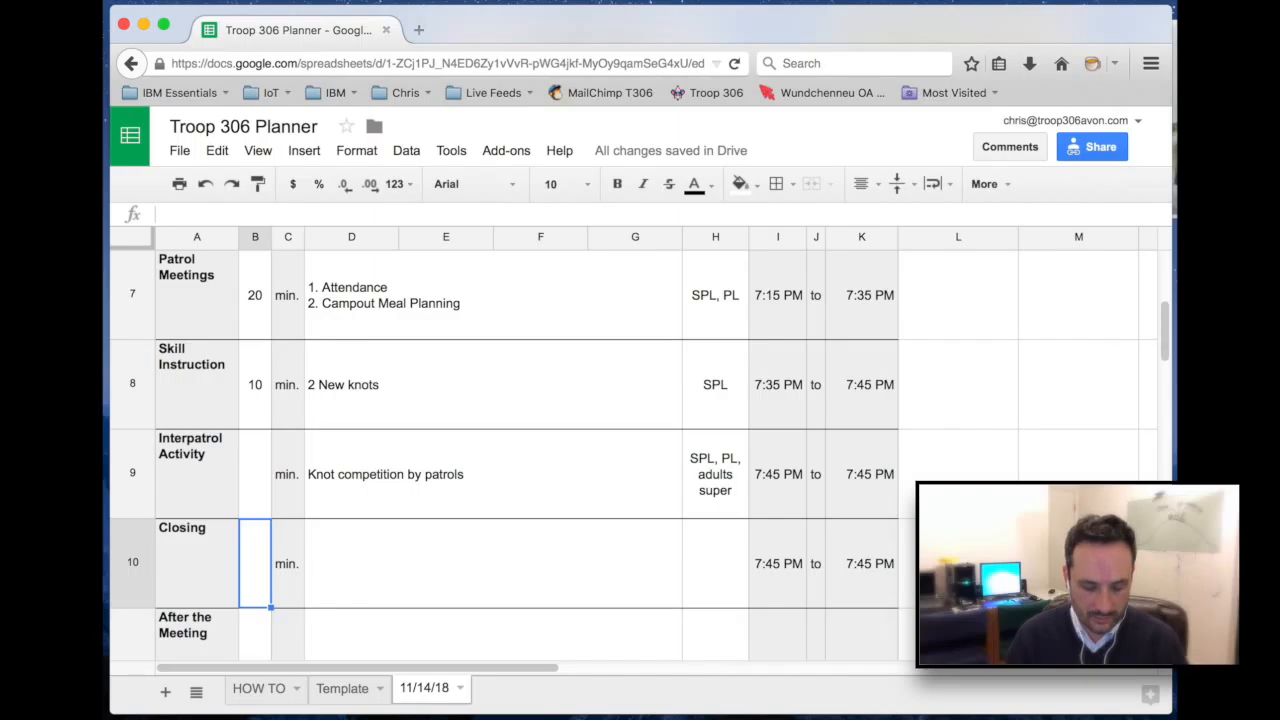
type("10")
key("Return")
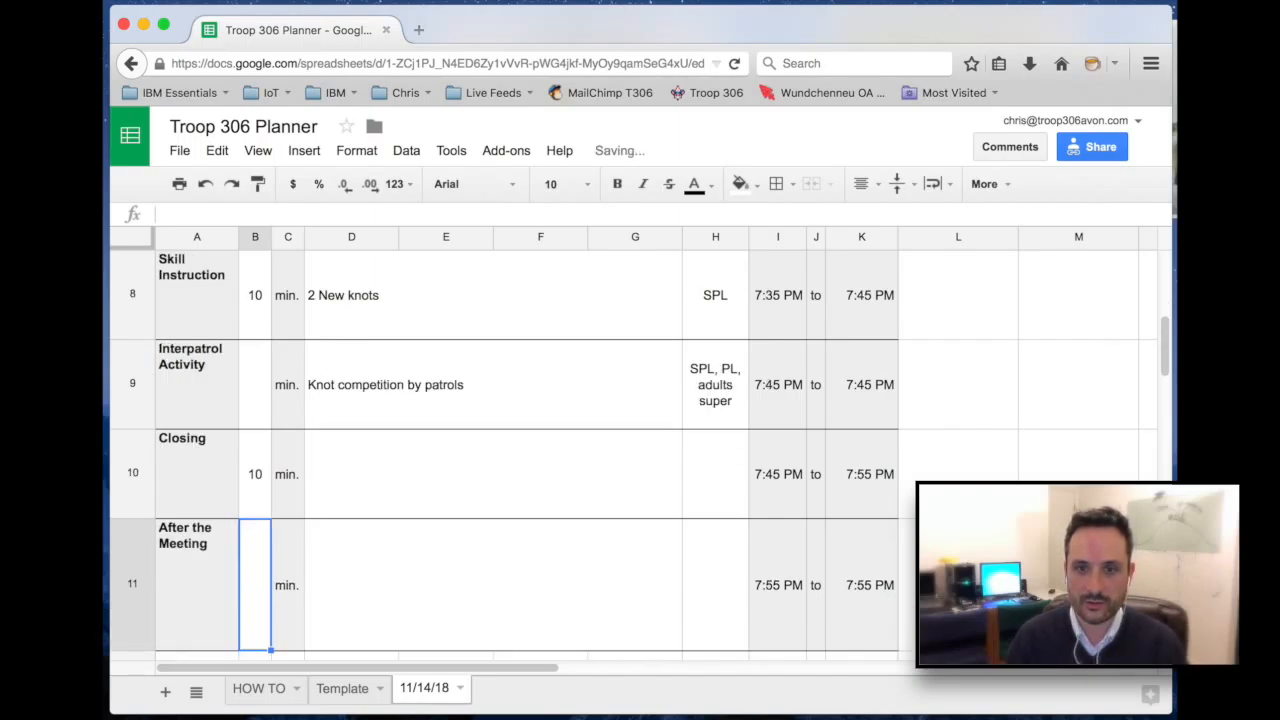
Check the calculated end time of the Closing row in column K
key("Up")
key("Right")
key("Right")
key("Right")
key("Right")
key("Right")
key("Right")
key("Right")
key("Right")
key("Right")
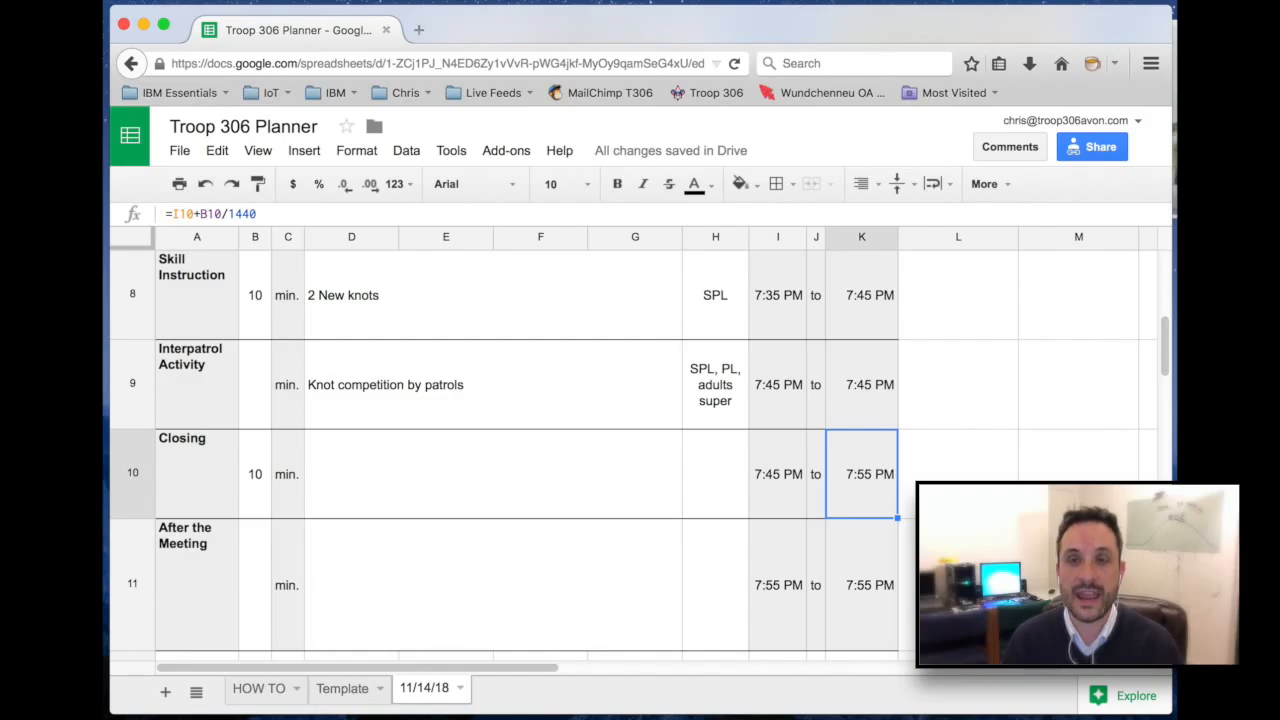
Set the Interpatrol Activity duration to 20 minutes
key("Up")
key("Left")
key("Left")
key("Left")
key("Left")
key("Left")
key("Left")
key("Left")
key("Left")
key("Left")
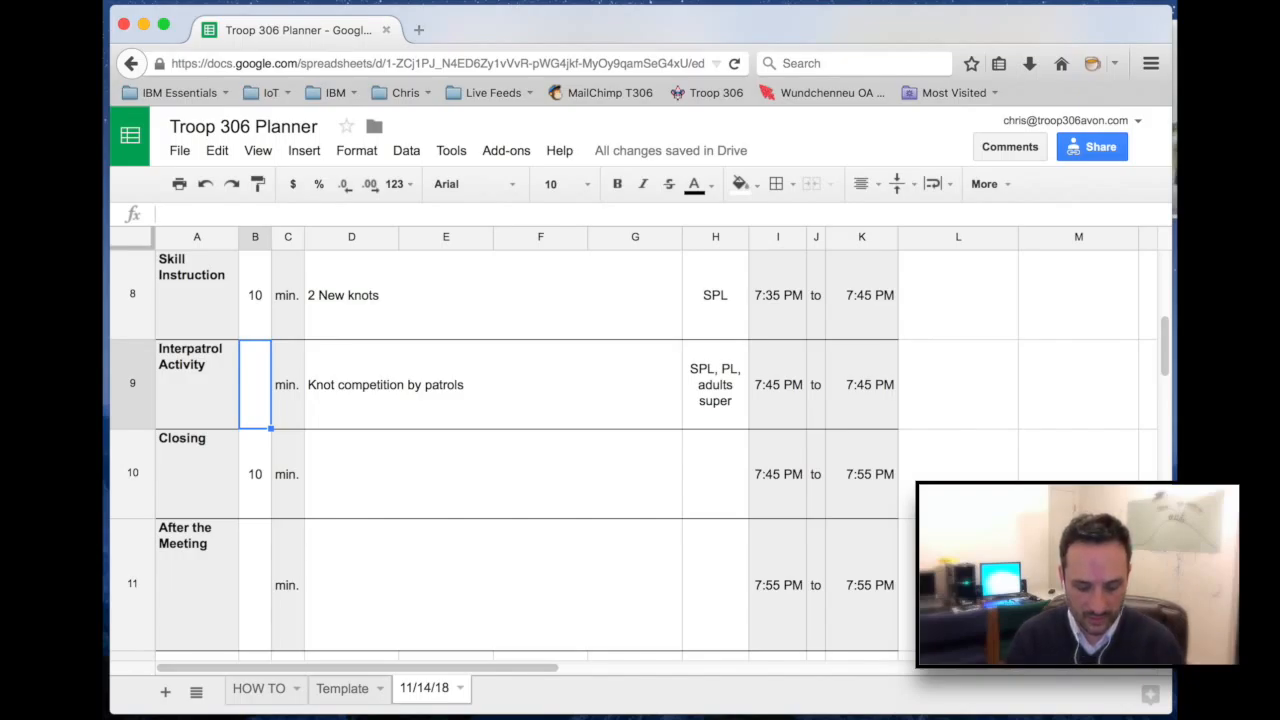
type("20")
key("Return")
key("Up")
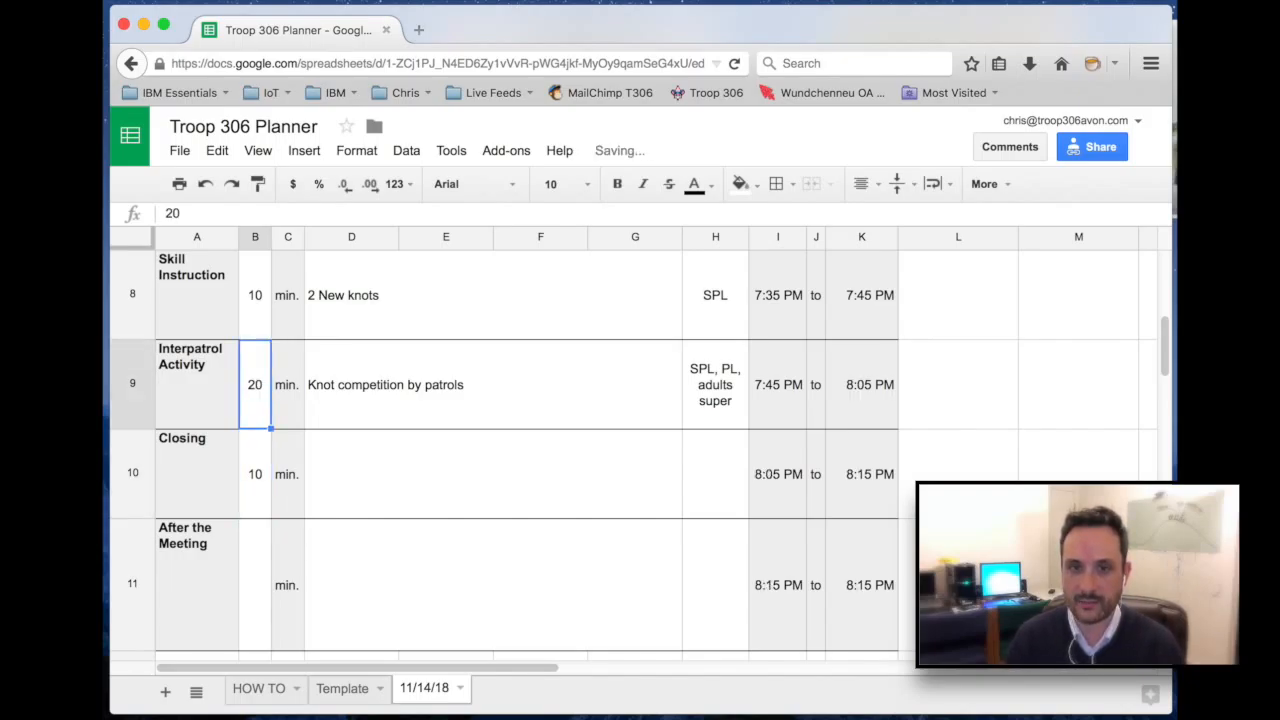
Change the Interpatrol Activity duration to 25 minutes
type("25")
key("Return")
key("Up")
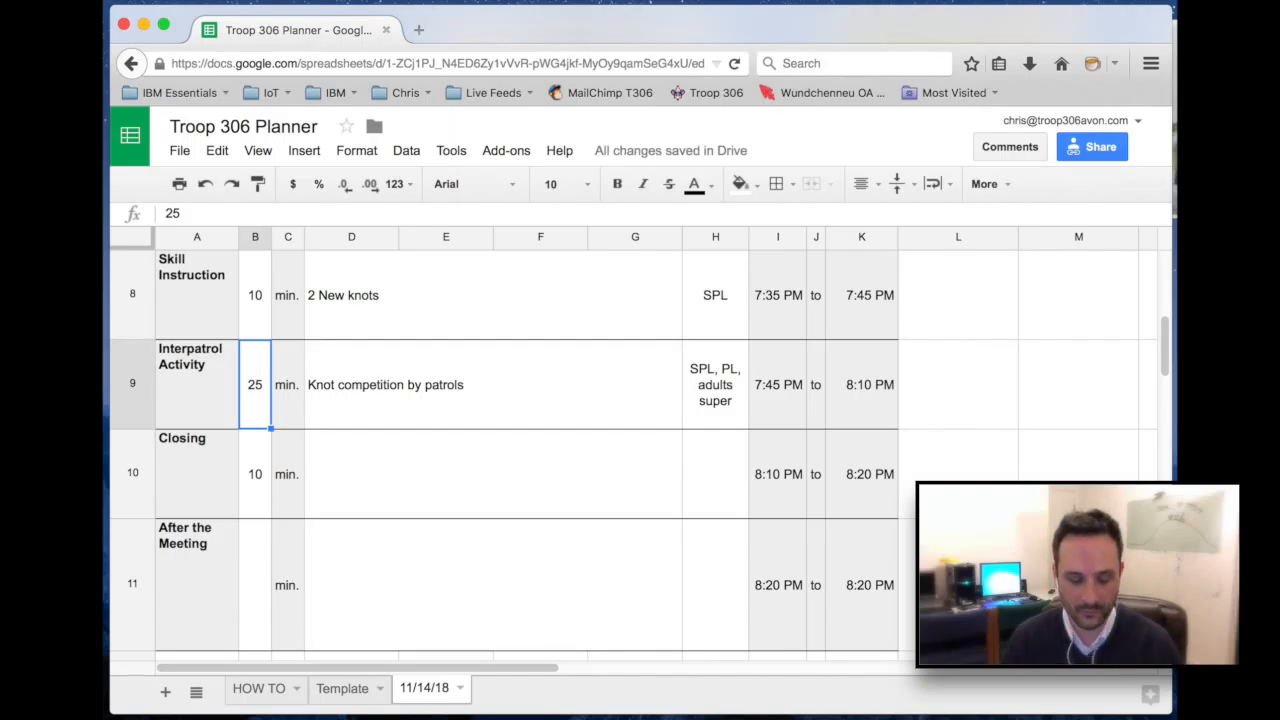
Set the Interpatrol Activity duration to 30 minutes
type("30")
key("Return")
key("Up")
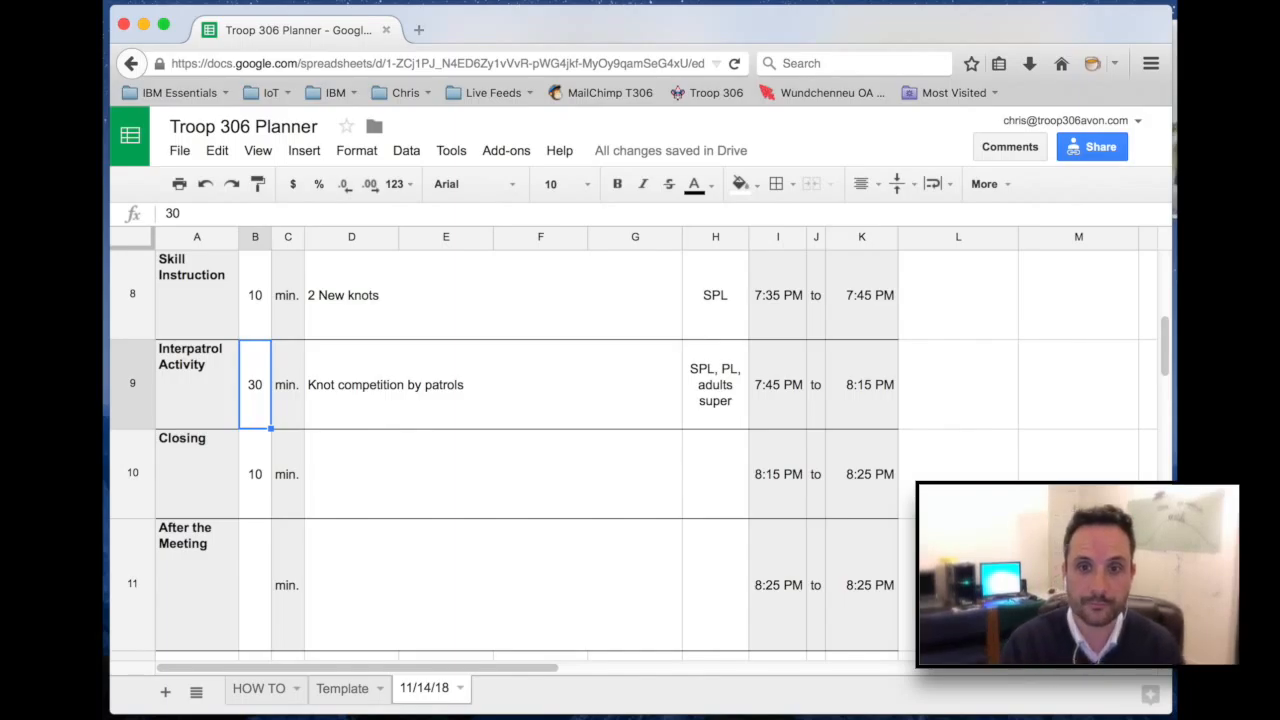
Number the existing Interpatrol Activity description as item "1." of a list
key("Right")
key("Right")
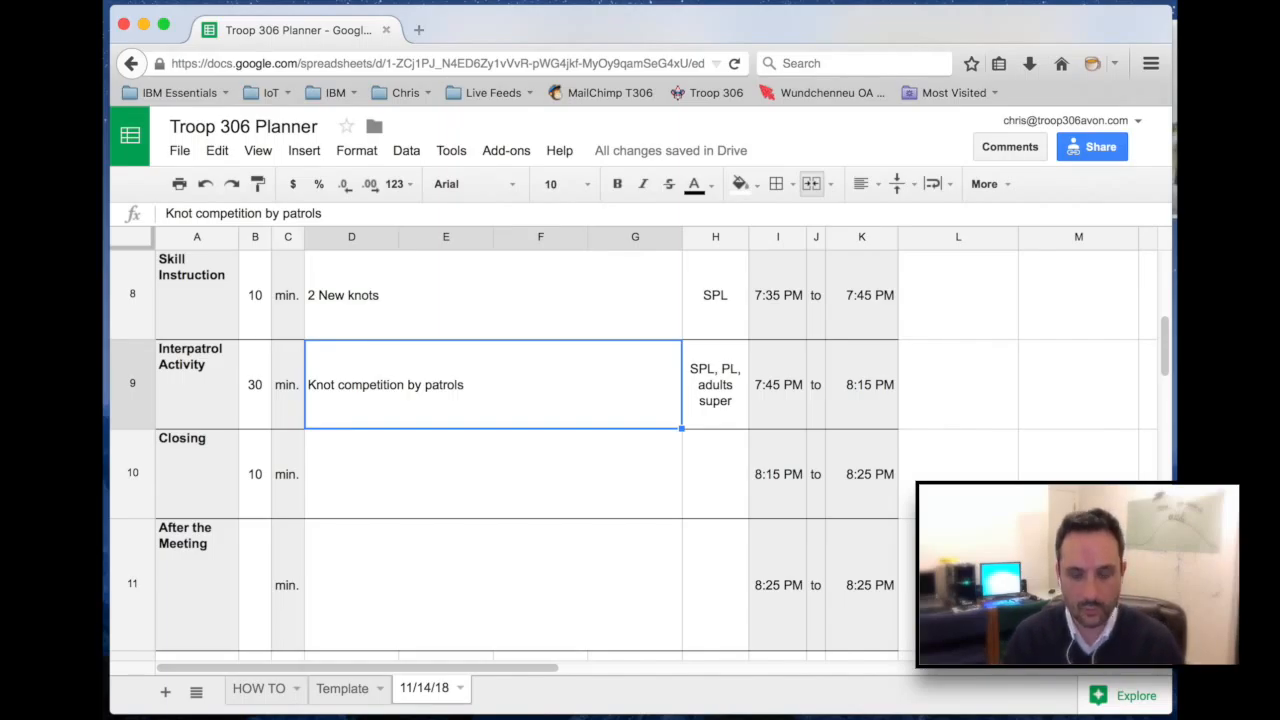
key("Return")
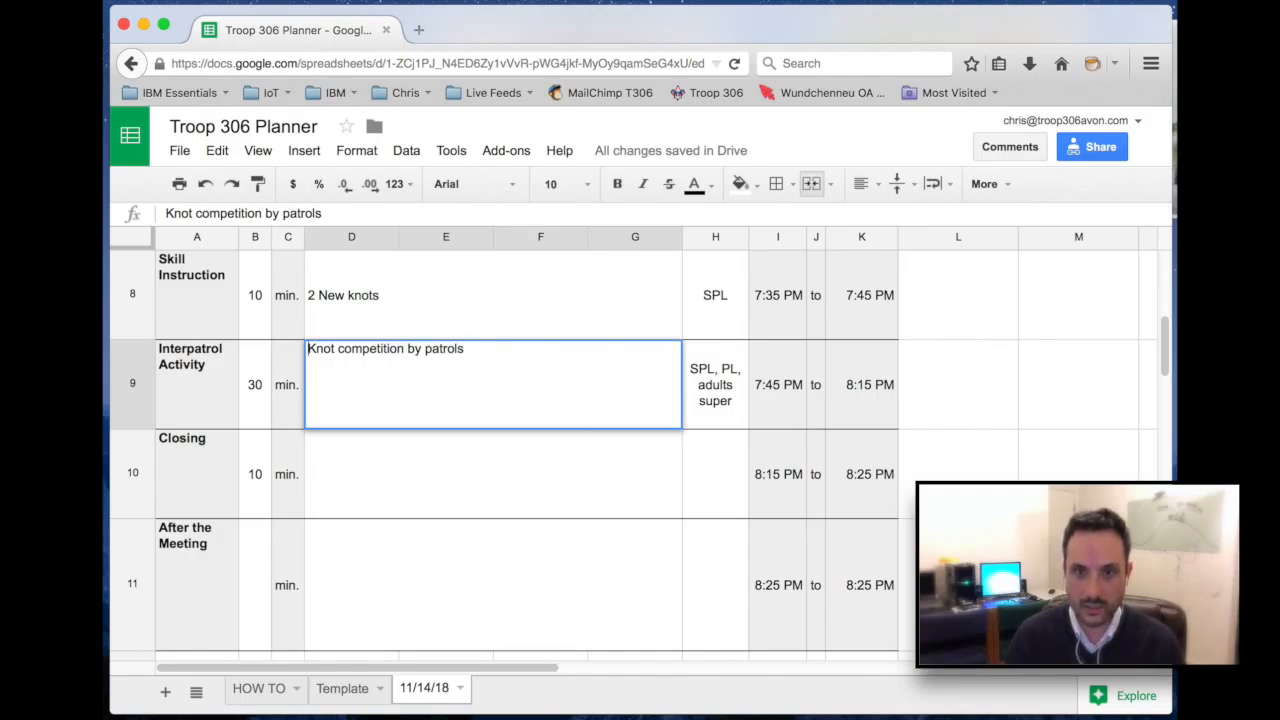
type("1.")
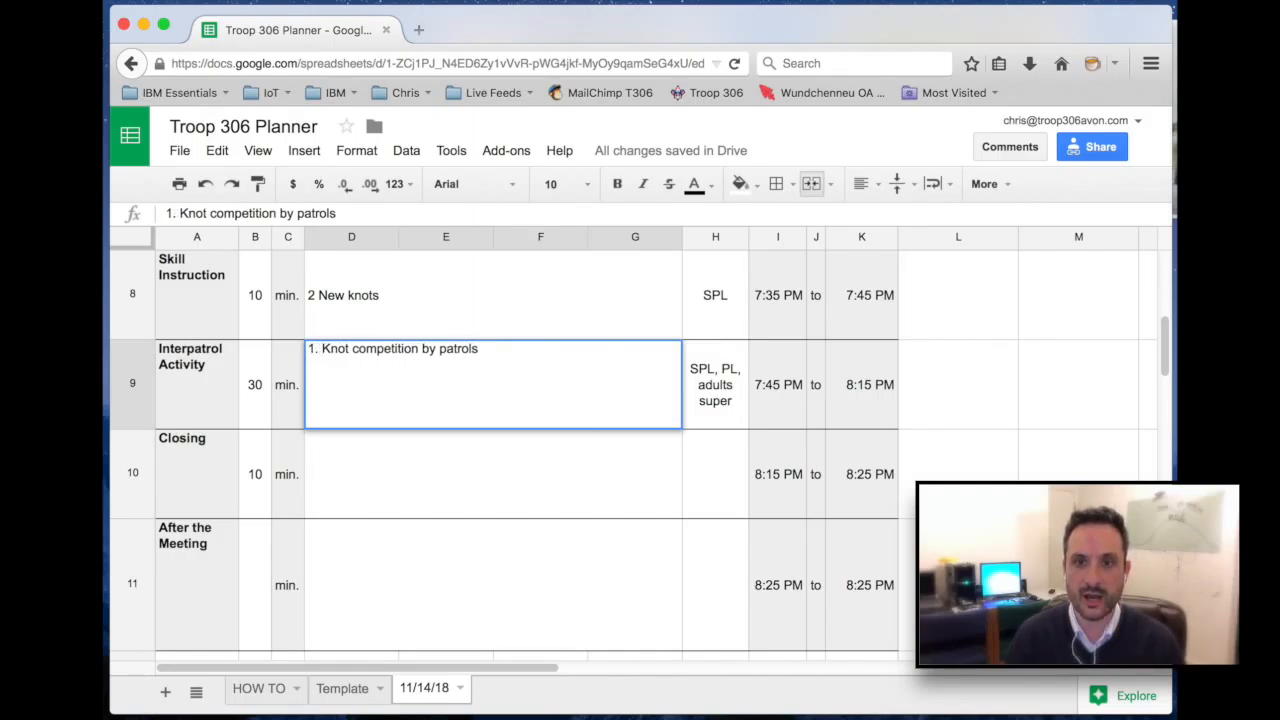
Add a second line "2. Christmas gift and thank-you cards as service" to the Interpatrol Activity description
key("Left")
key("Left")
key("Left")
key("Left")
key("Left")
key("Left")
key("Left")
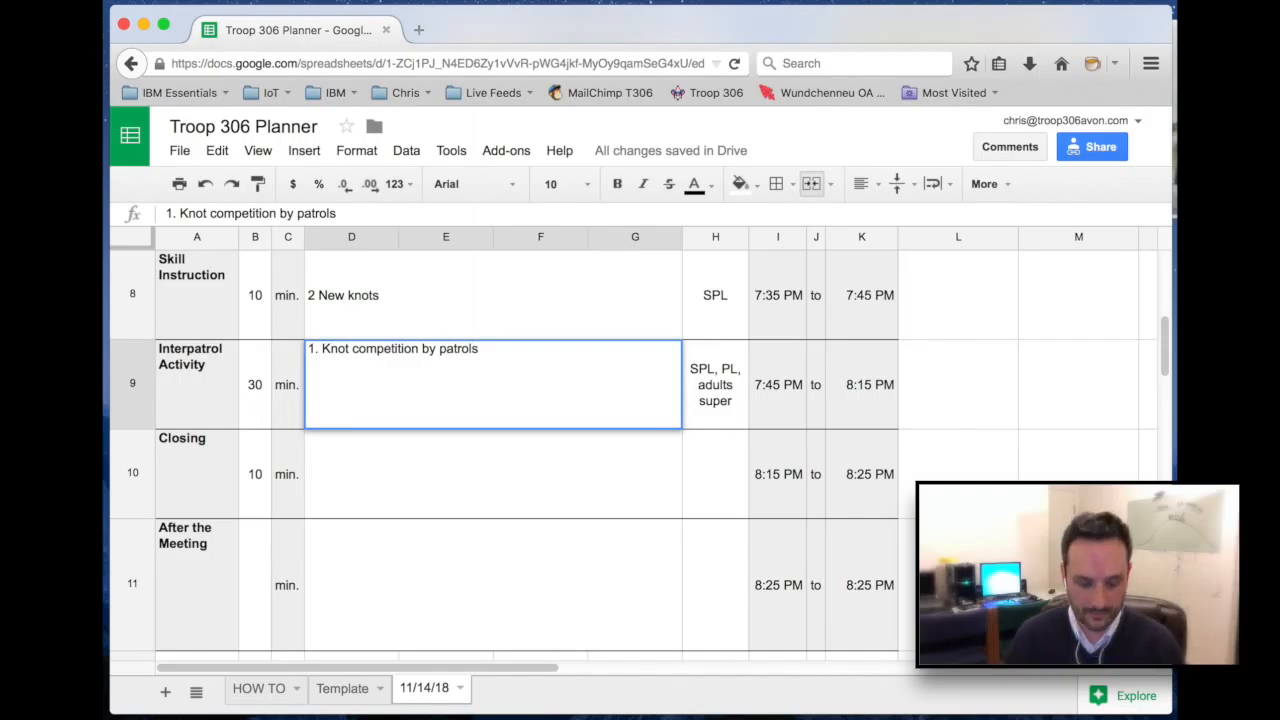
key("ctrl+Return")
type("2.")
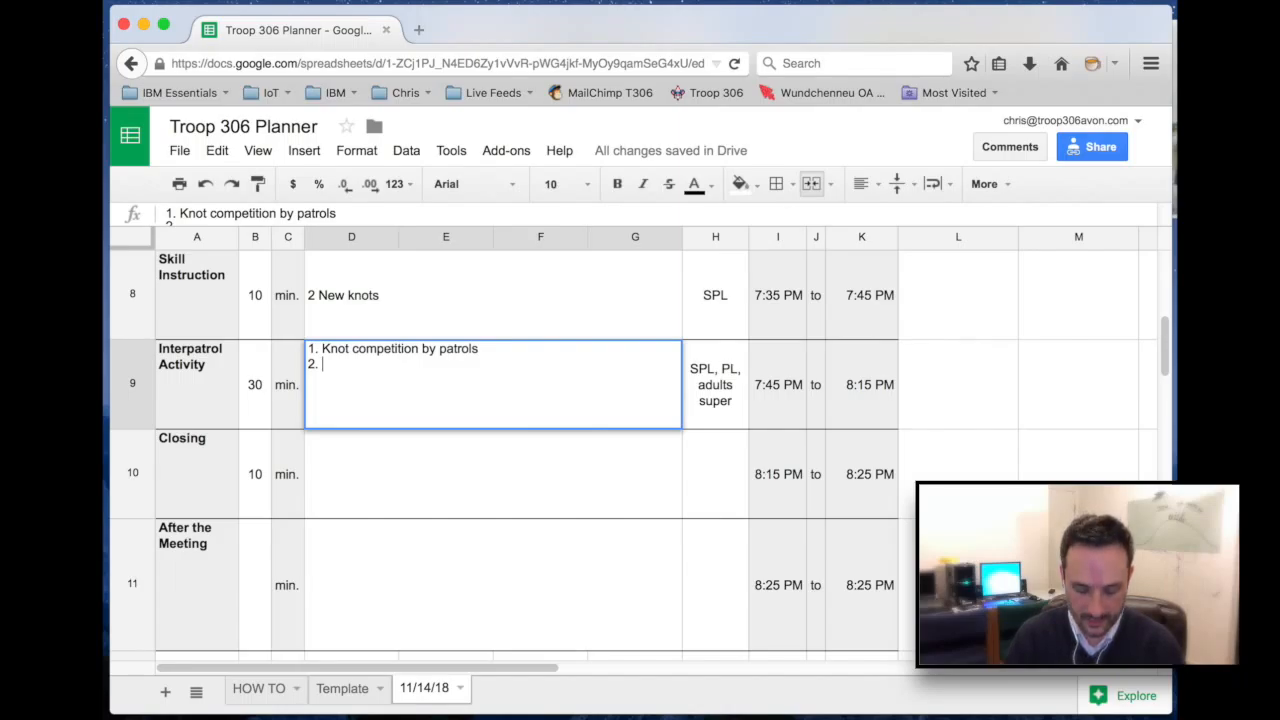
type(" Christmas gift and thank-you cards as service")
key("Return")
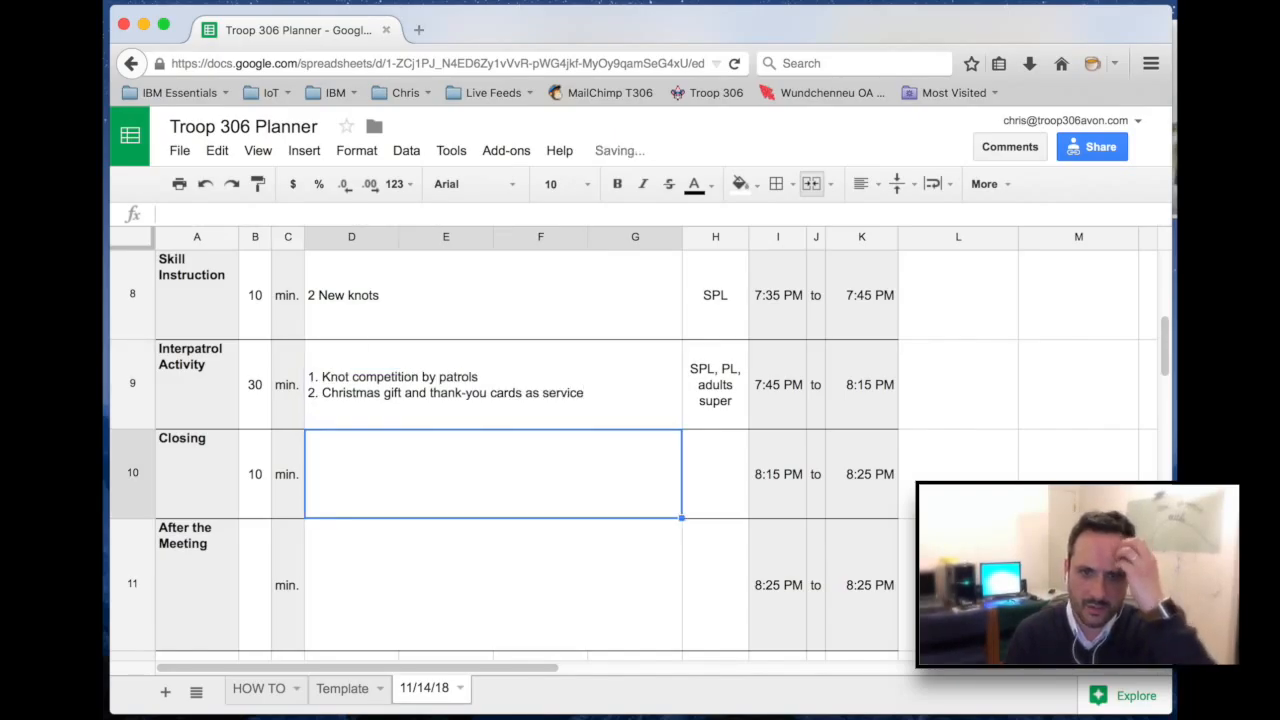
Review the Interpatrol Activity description and the Closing row's calculated end time
left_click(493, 385)
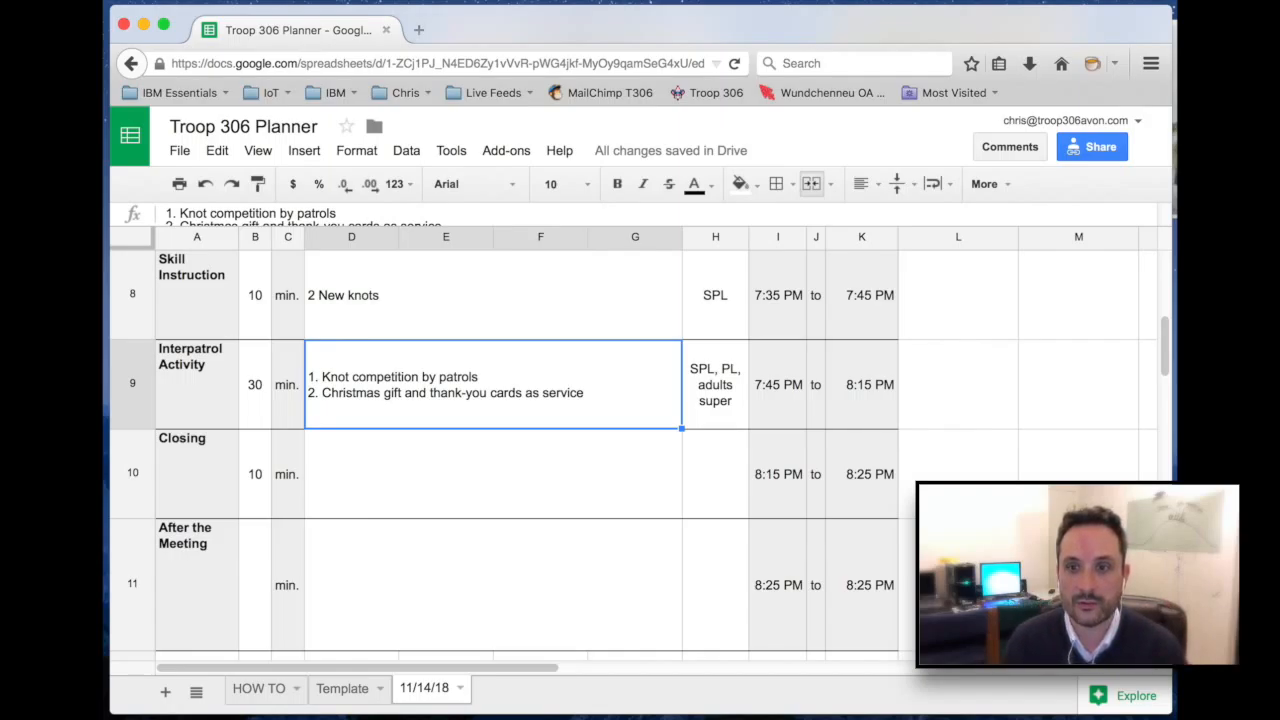
left_click(493, 474)
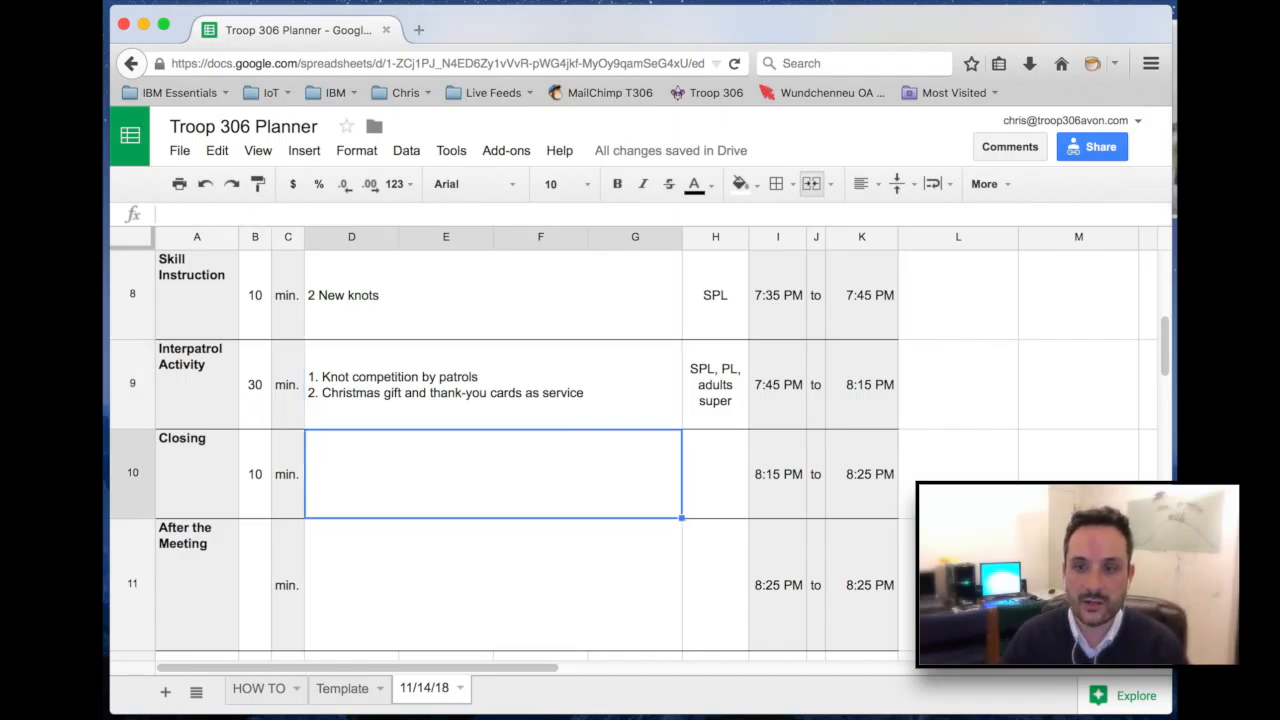
key("Right")
key("Right")
key("Right")
key("Right")
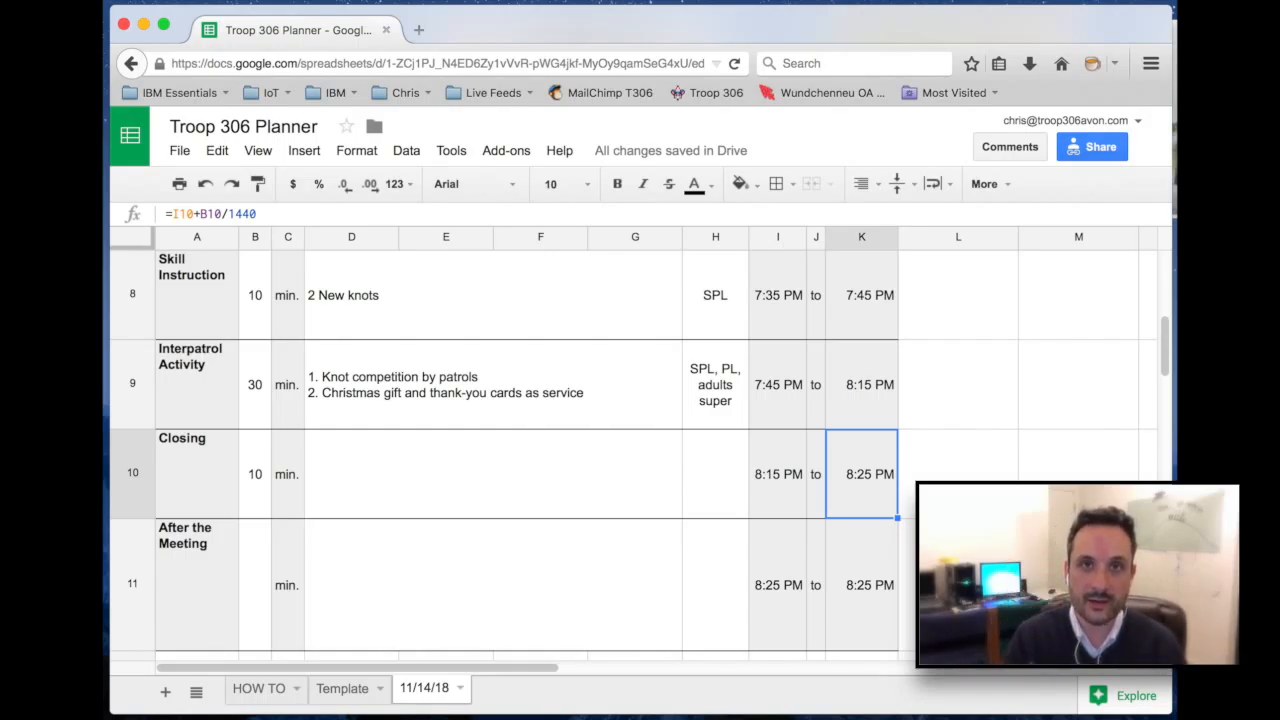
Enter "1. Recap annoc" and "2. Thank and vistors" as the first two lines of the Closing description
key("Left")
key("Left")
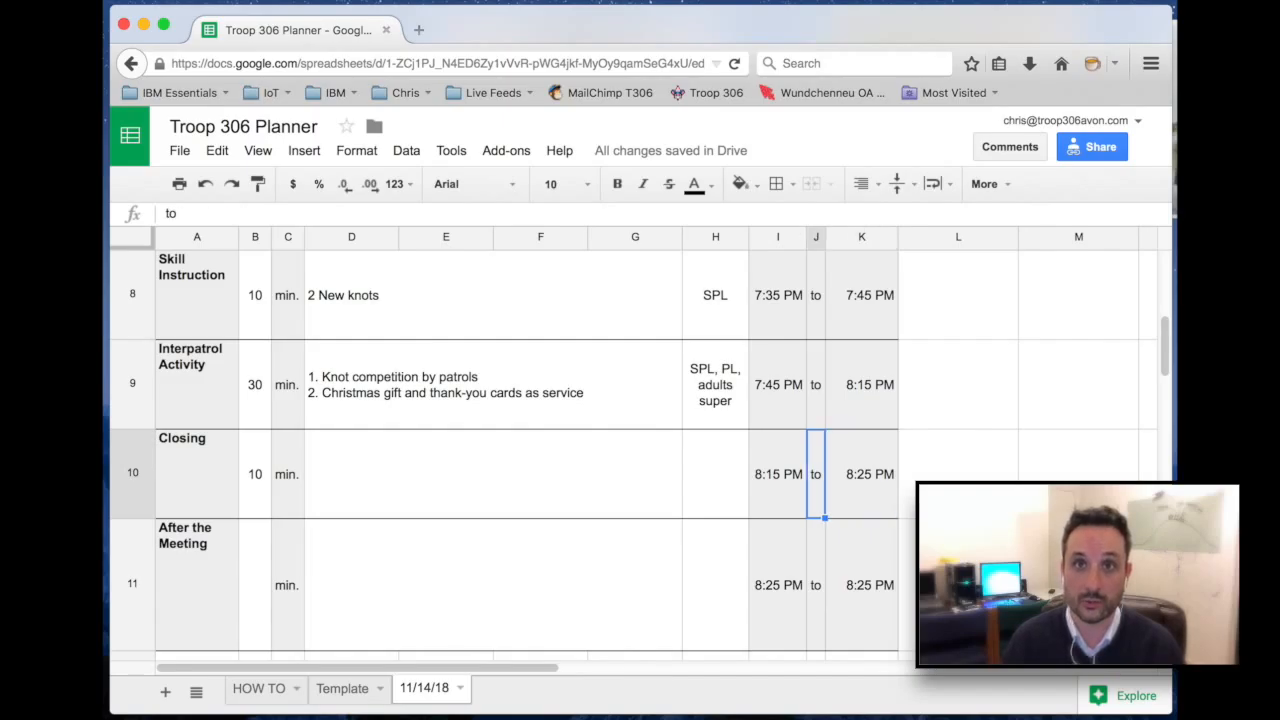
key("Left")
key("Left")
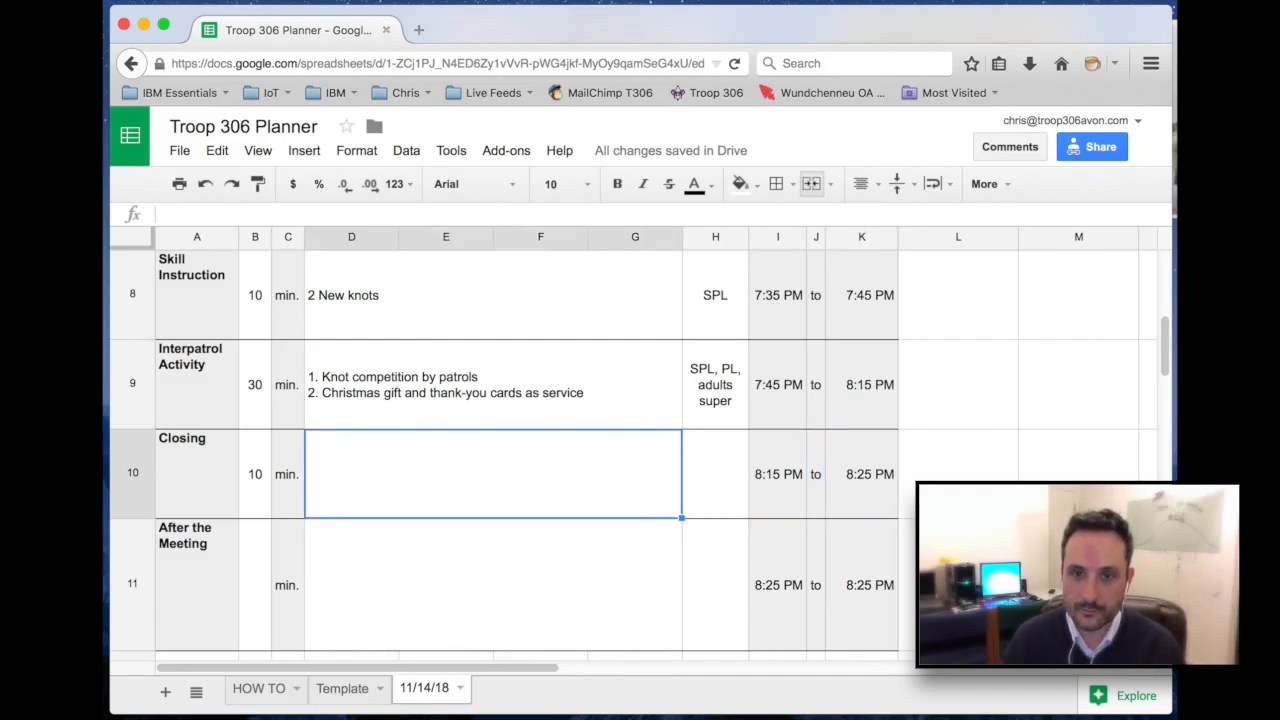
type("1. ")
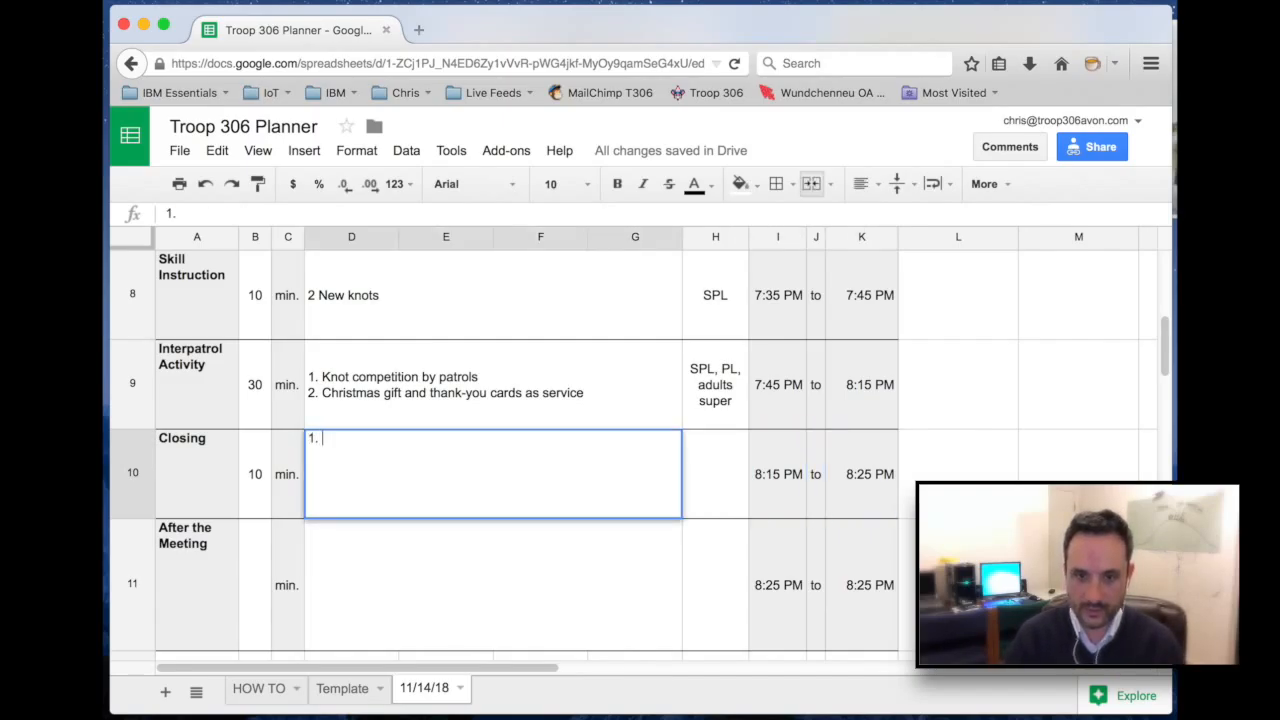
type("Recap annoc")
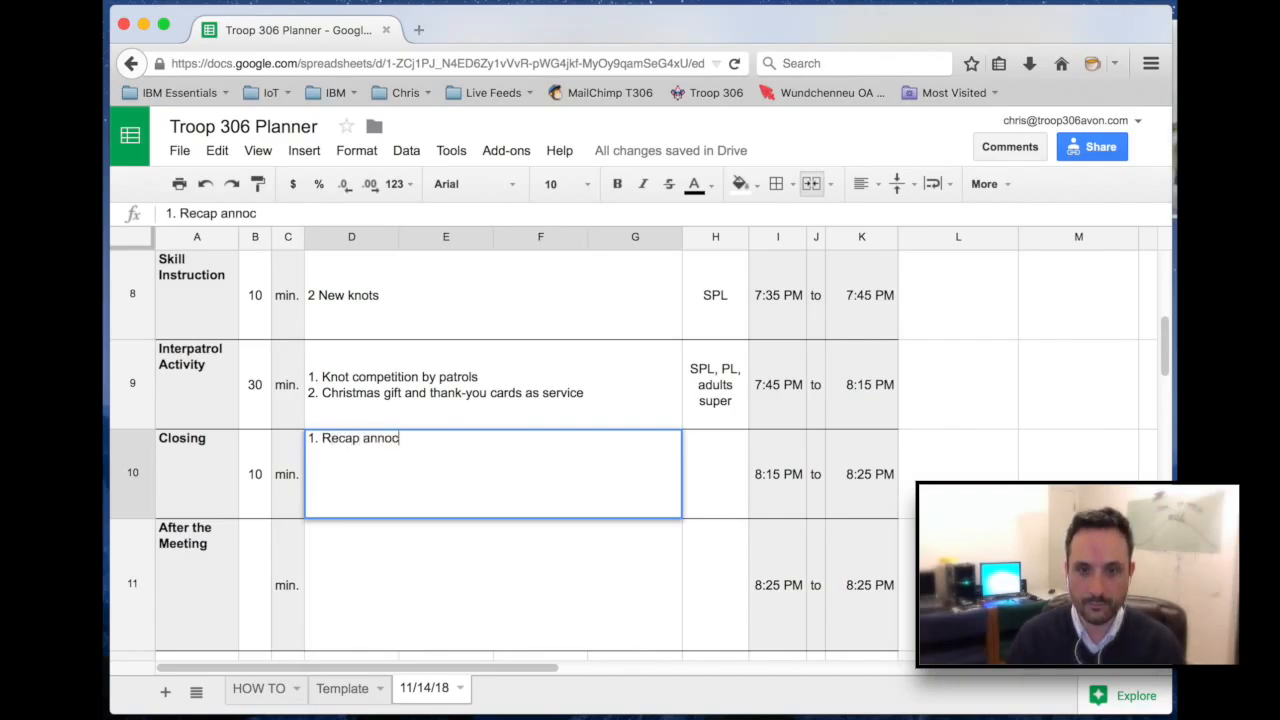
key("alt+Return")
type("2. ")
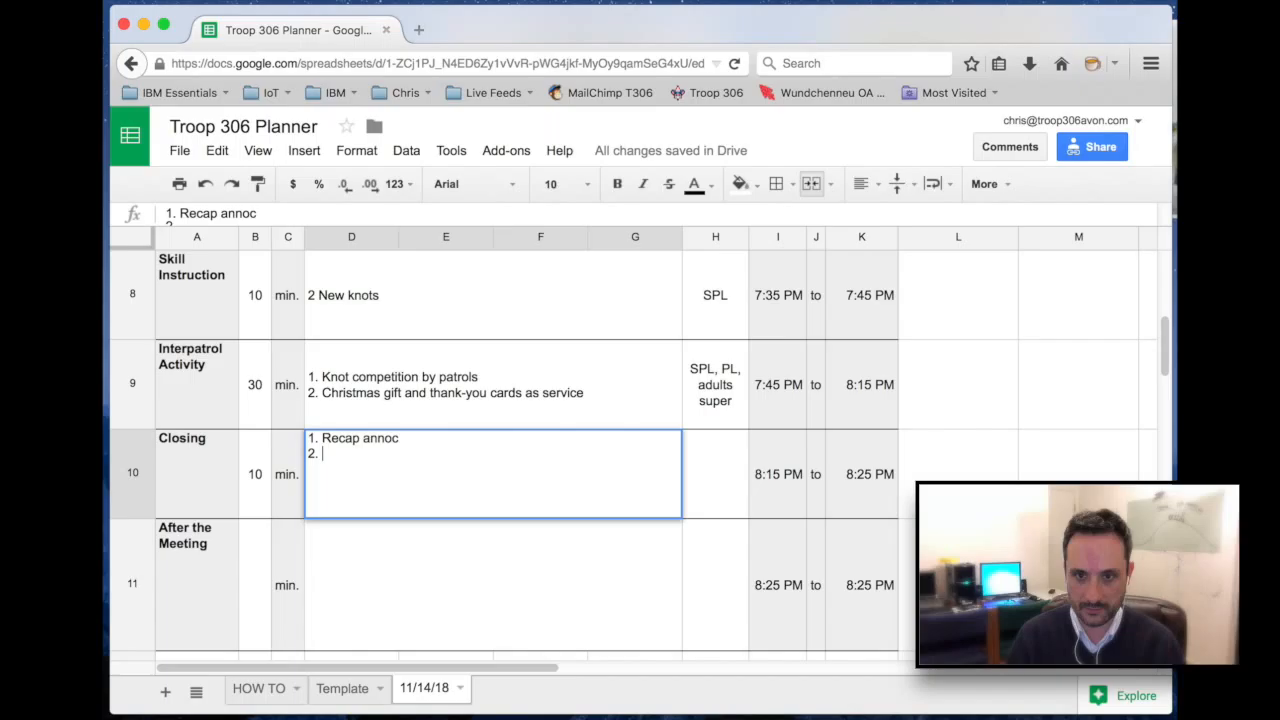
type("Thank ")
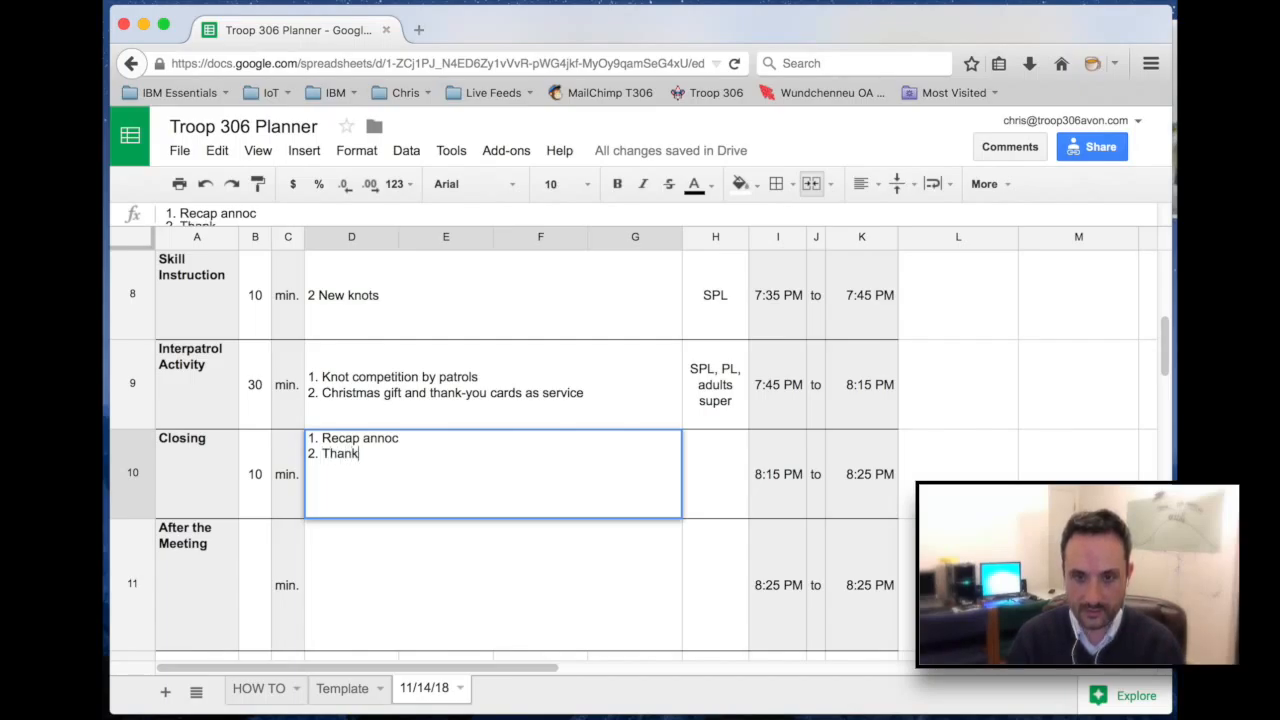
type("and vistors")
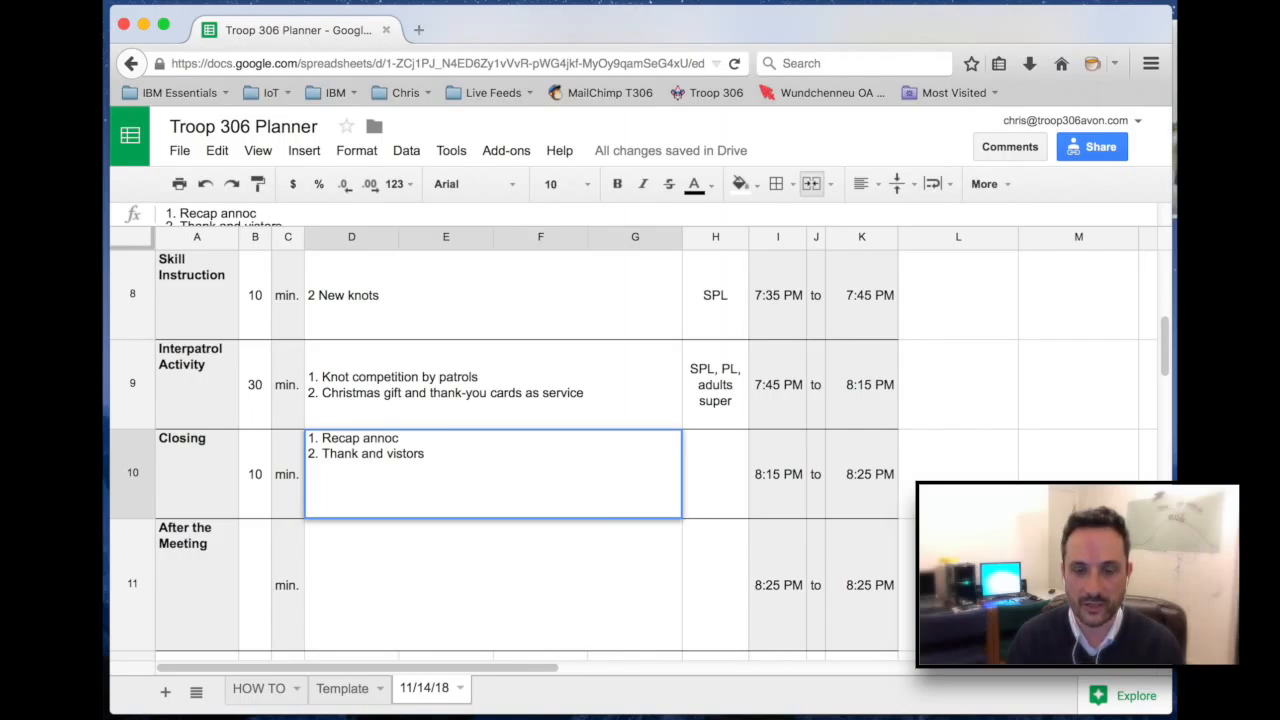
Add the lines "3. Annoucement any advanc" and "4. Scout Closing with Scout Law" to the Closing description
type("3. ")
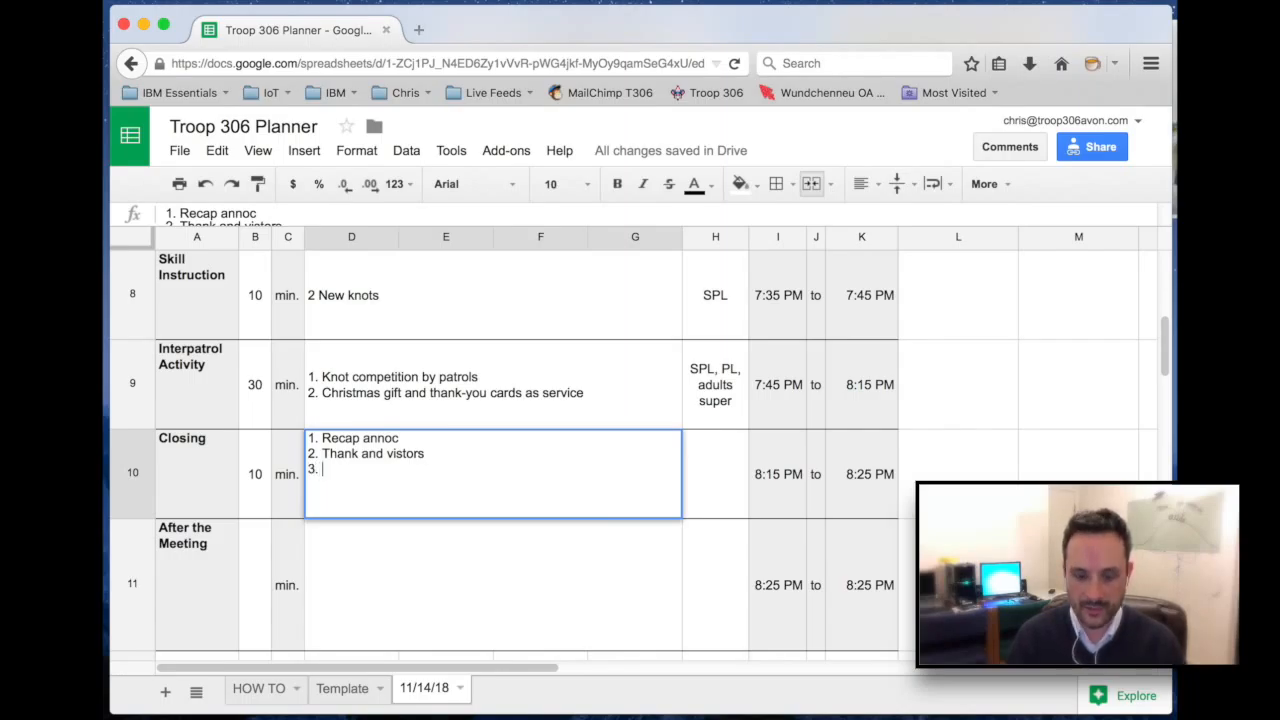
type("Annou")
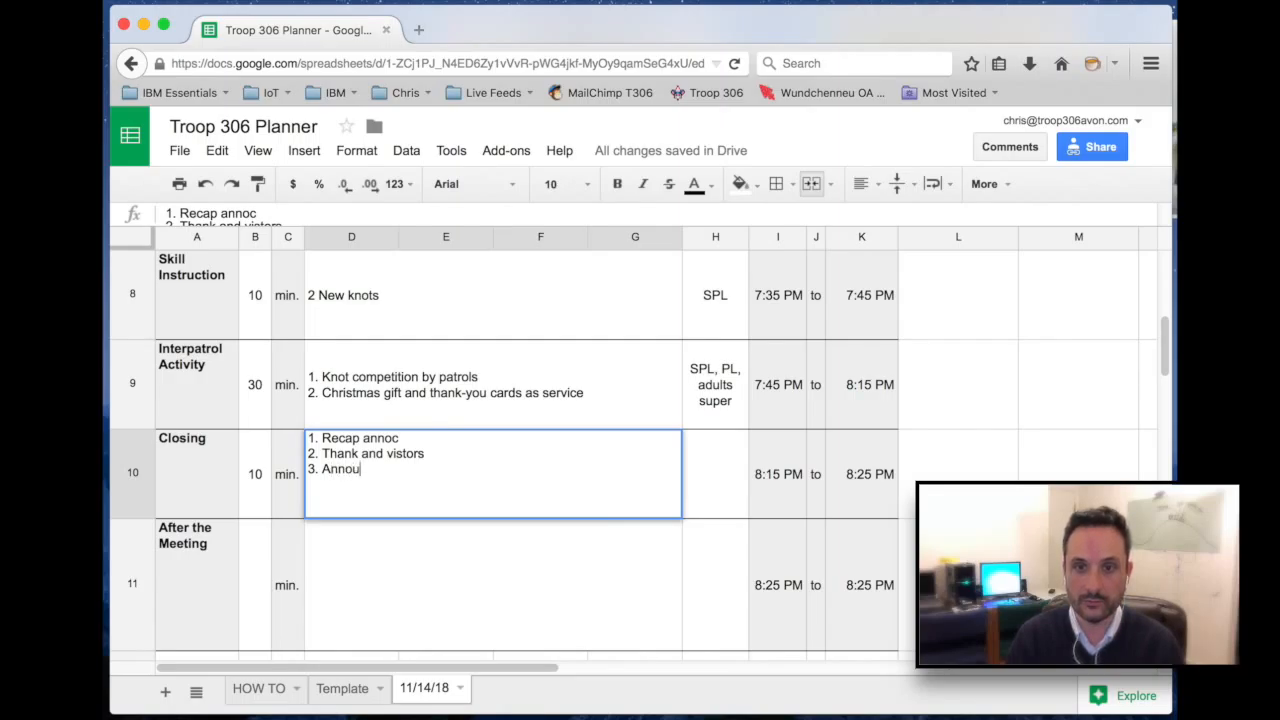
type("cement any advanc")
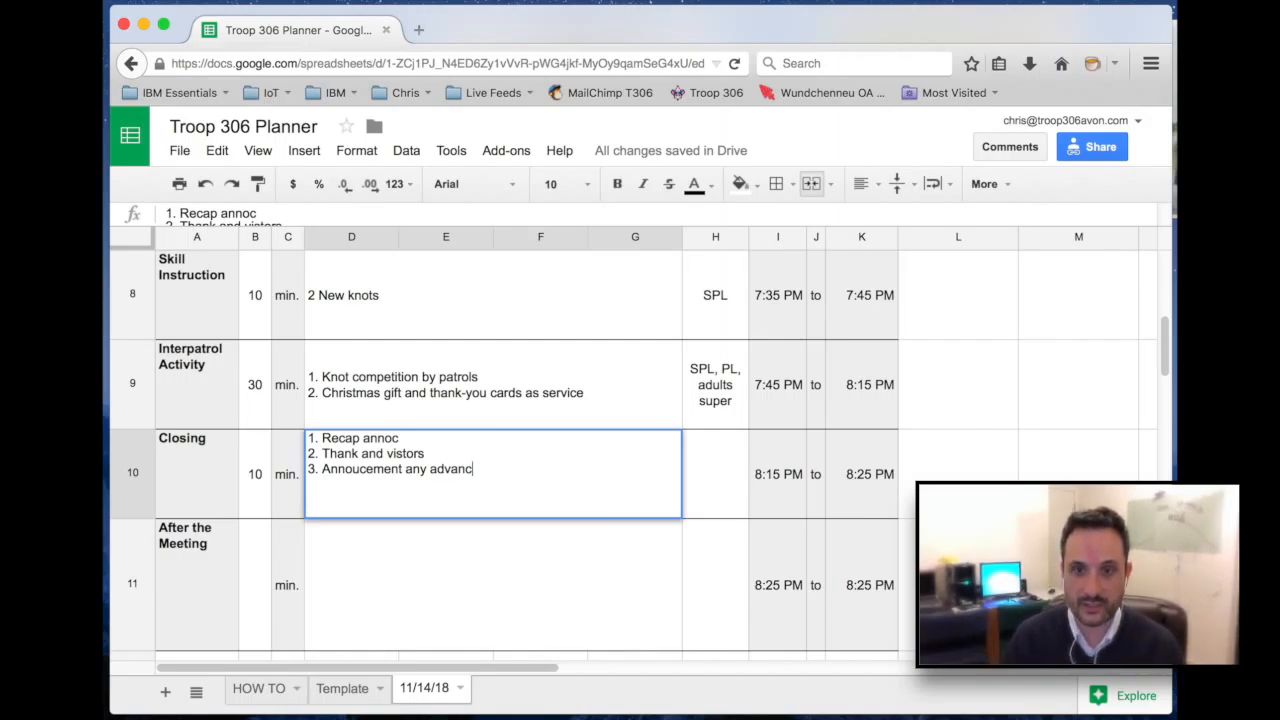
key("alt+Return")
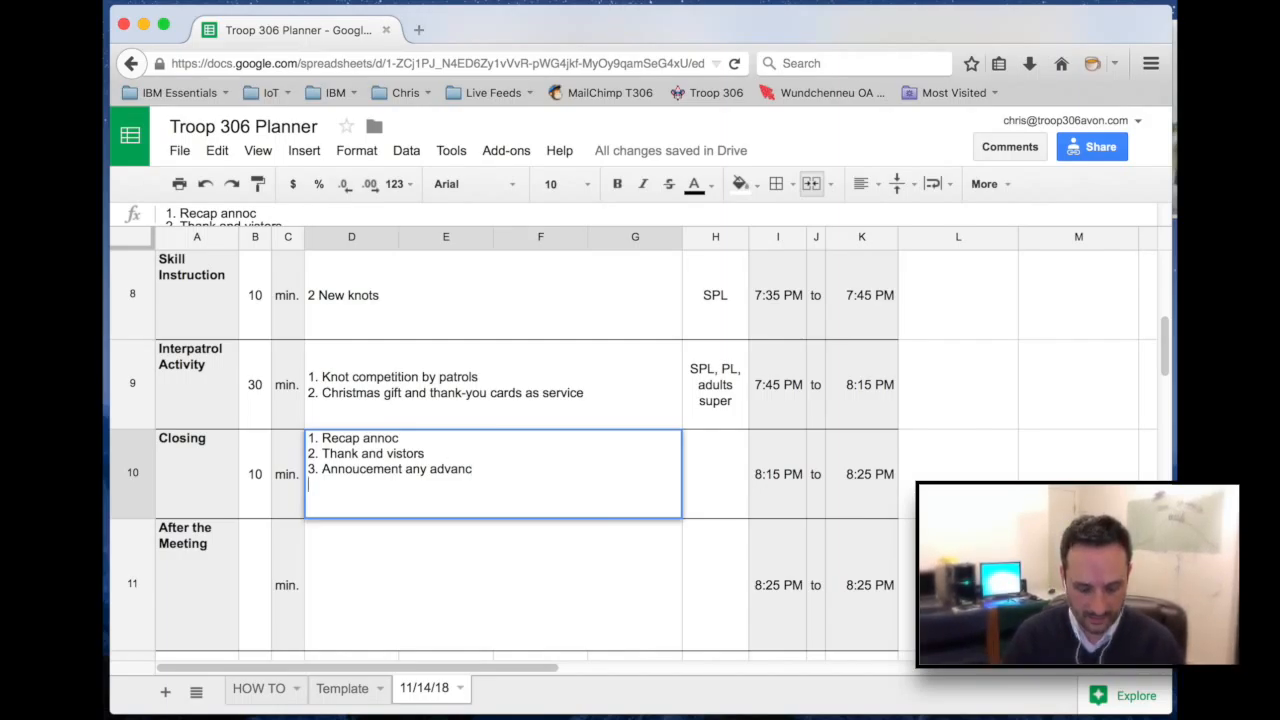
type("4. ")
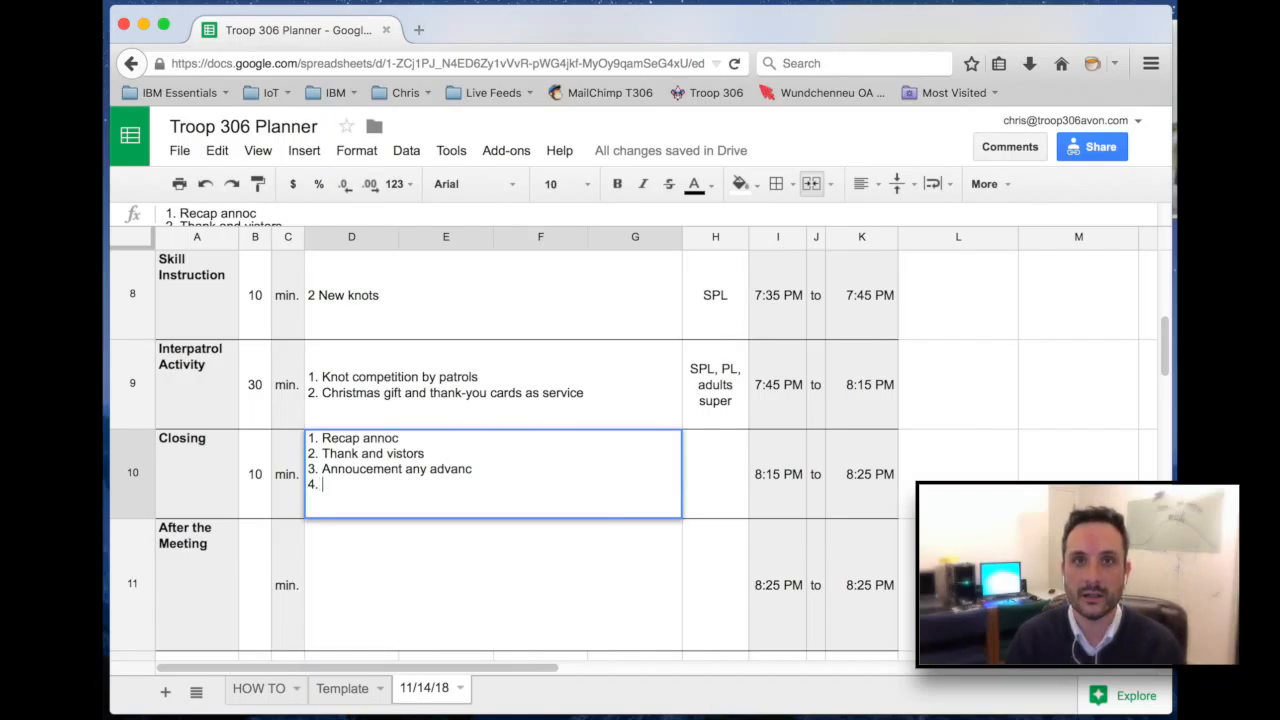
type("Scout Closing with Scout Law")
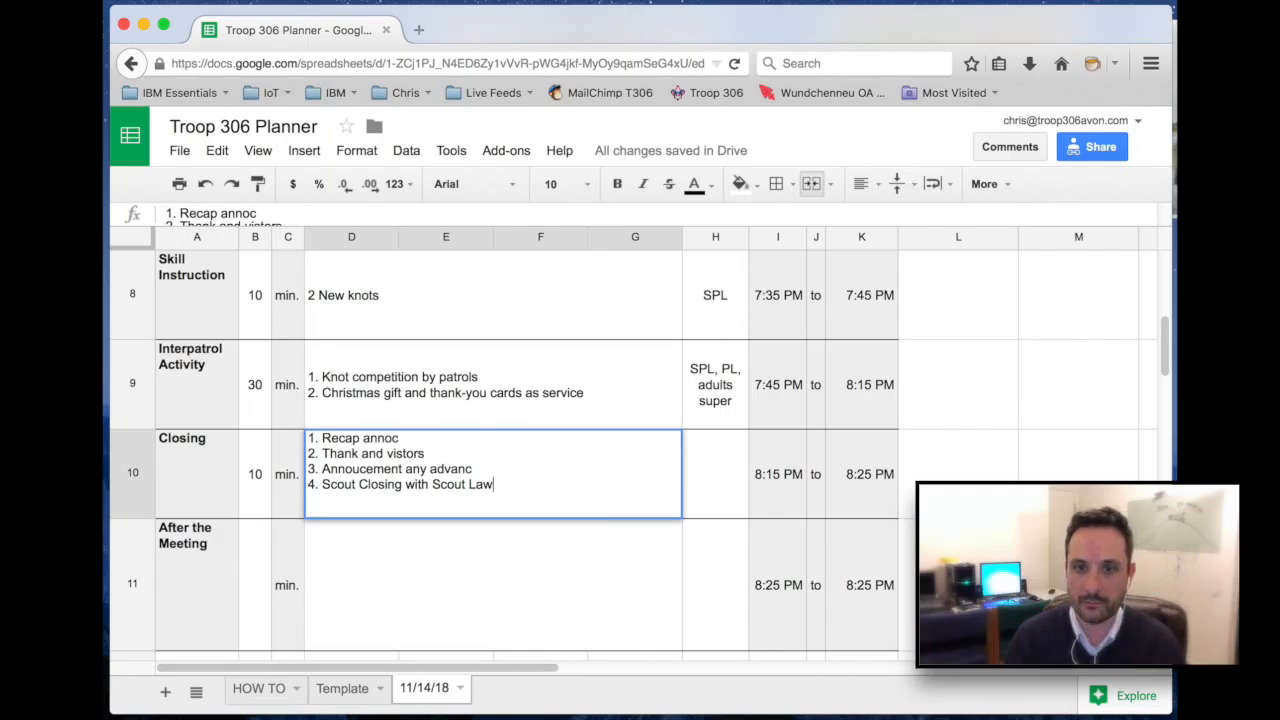
key("Return")
Set the After the Meeting duration to 15 minutes
key("Left")
key("Left")
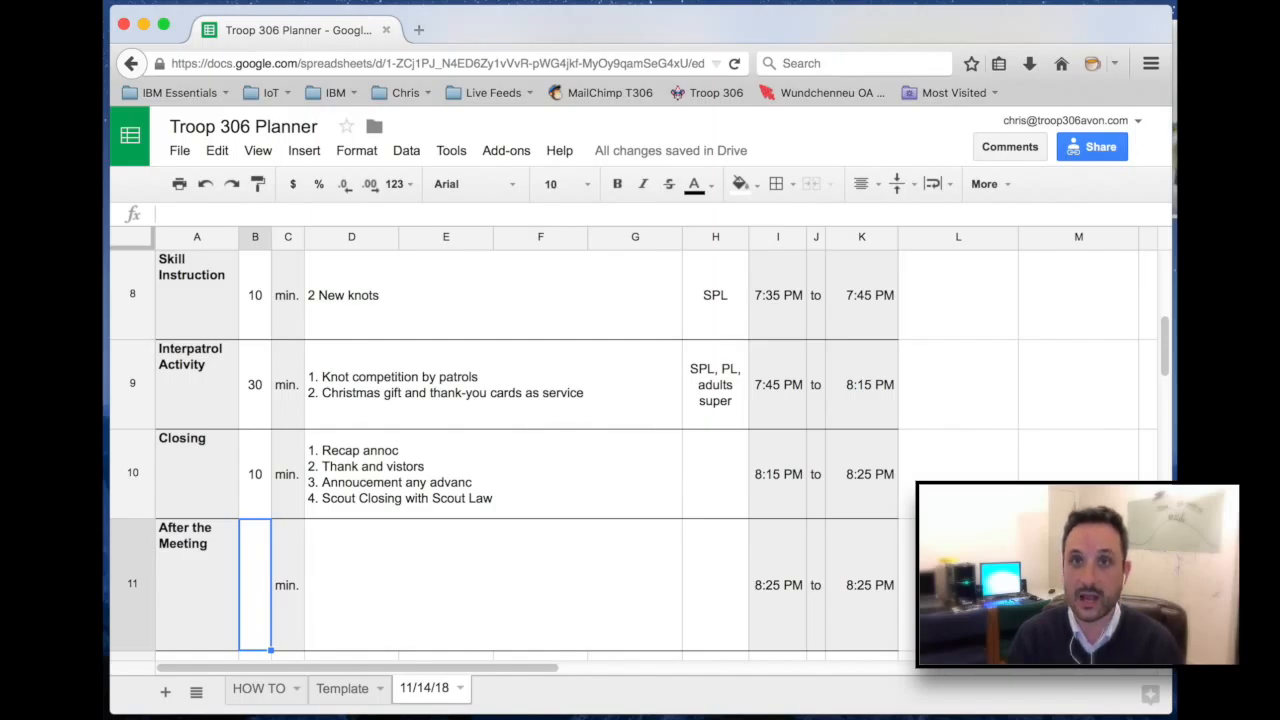
type("15")
key("Tab")
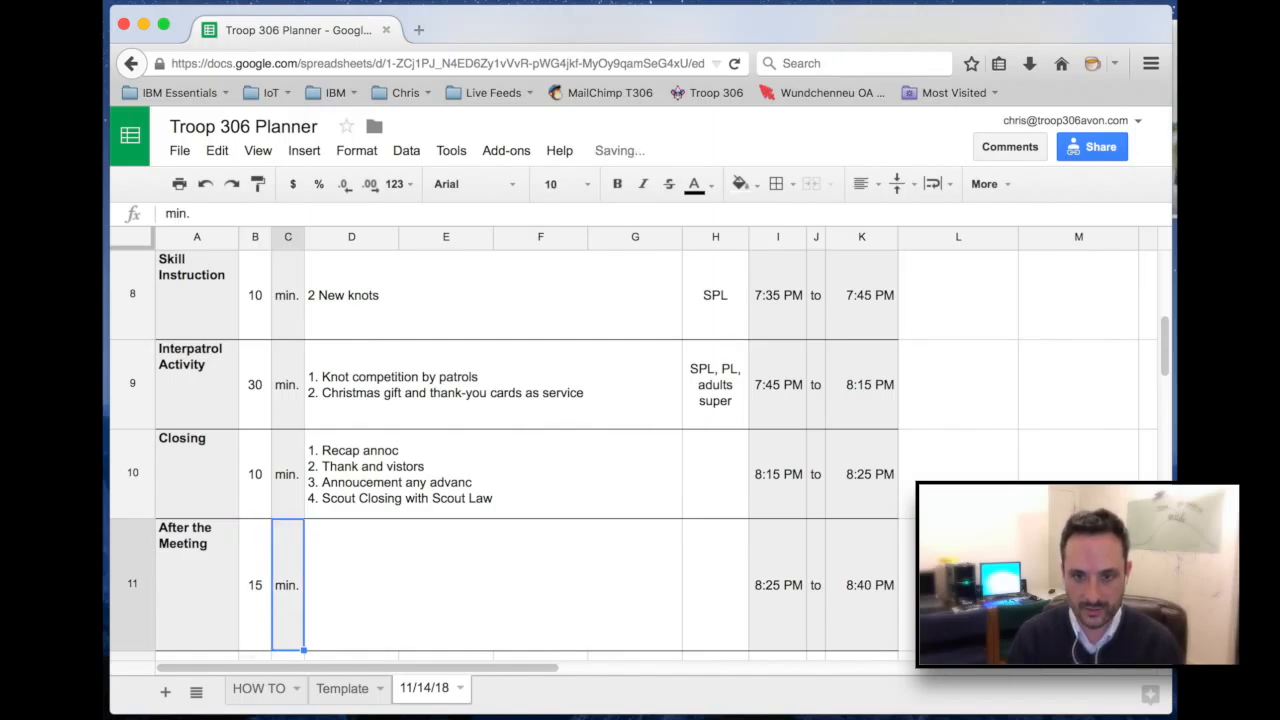
Enter "SPL" as the Closing leader and "SM, SPL" as the After the Meeting leaders in the Run by column
key("Right")
key("Right")
key("Up")
type("SPL")
key("Return")
type("SM,")
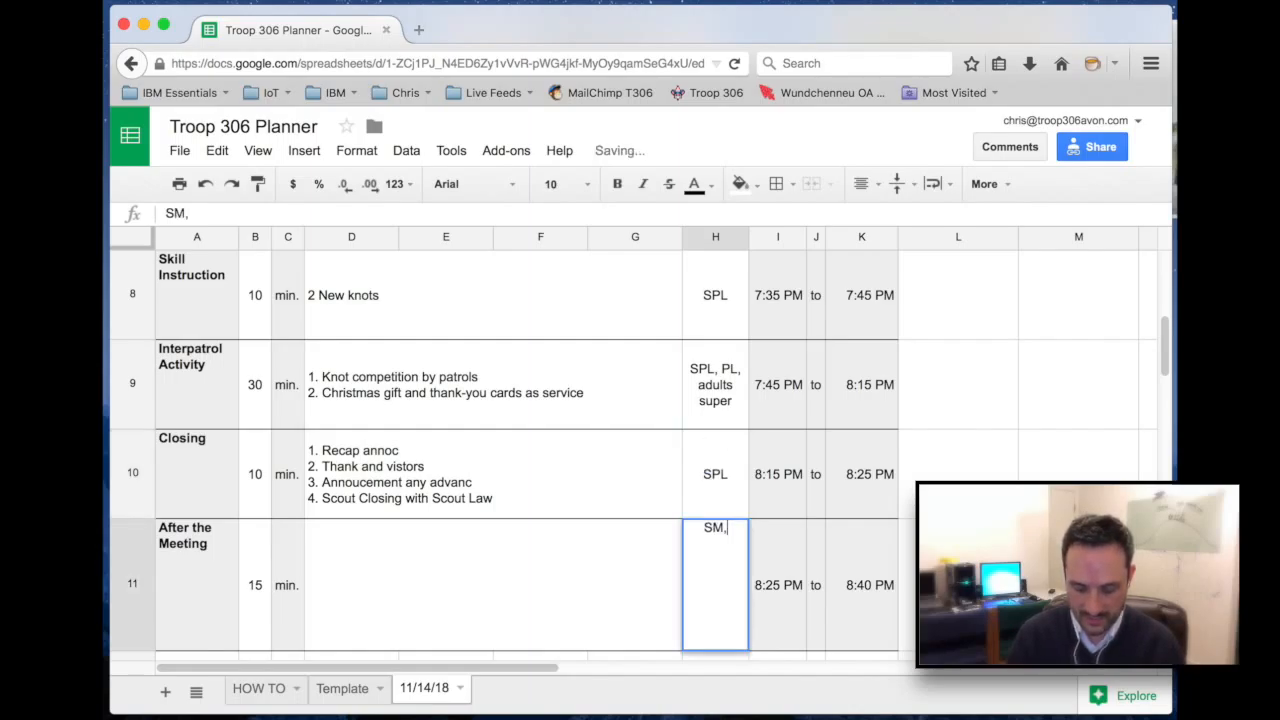
type(" SPL")
key("Return")
Enter "Meet to discuss next 2 weeks of activities" as the After the Meeting description
key("Up")
key("Left")
key("Left")
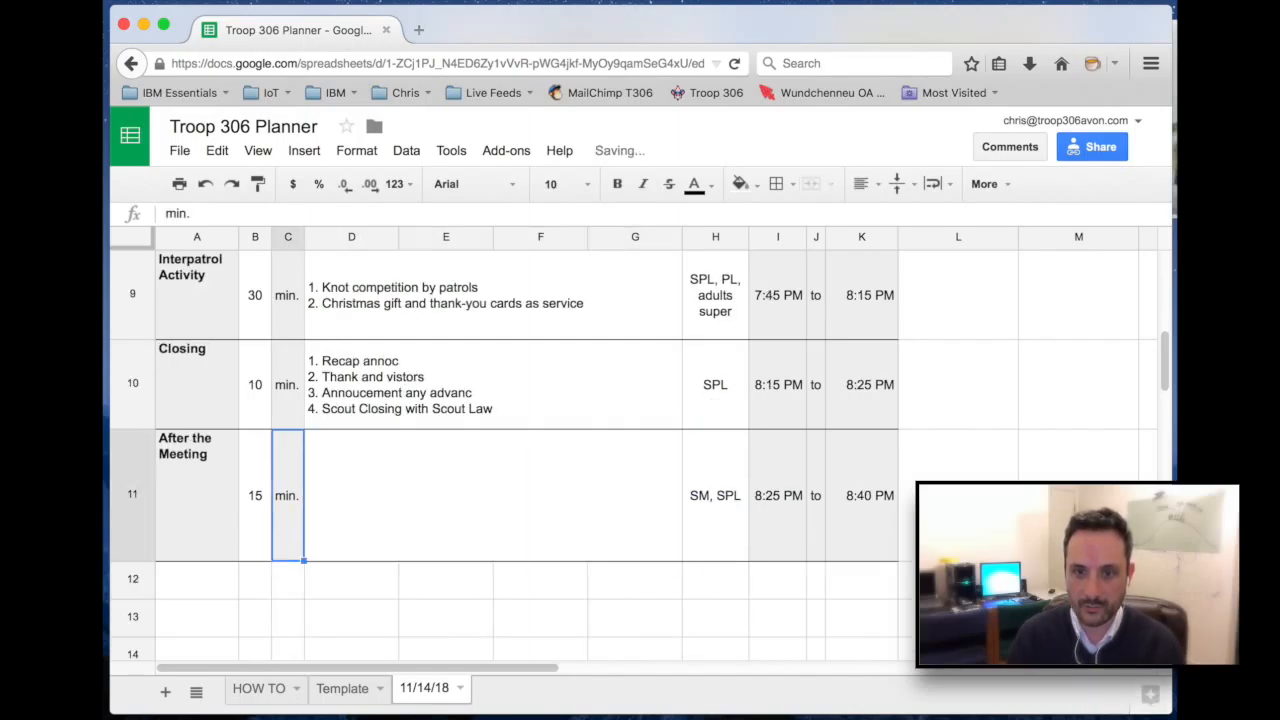
key("Right")
type("Meet to dis")
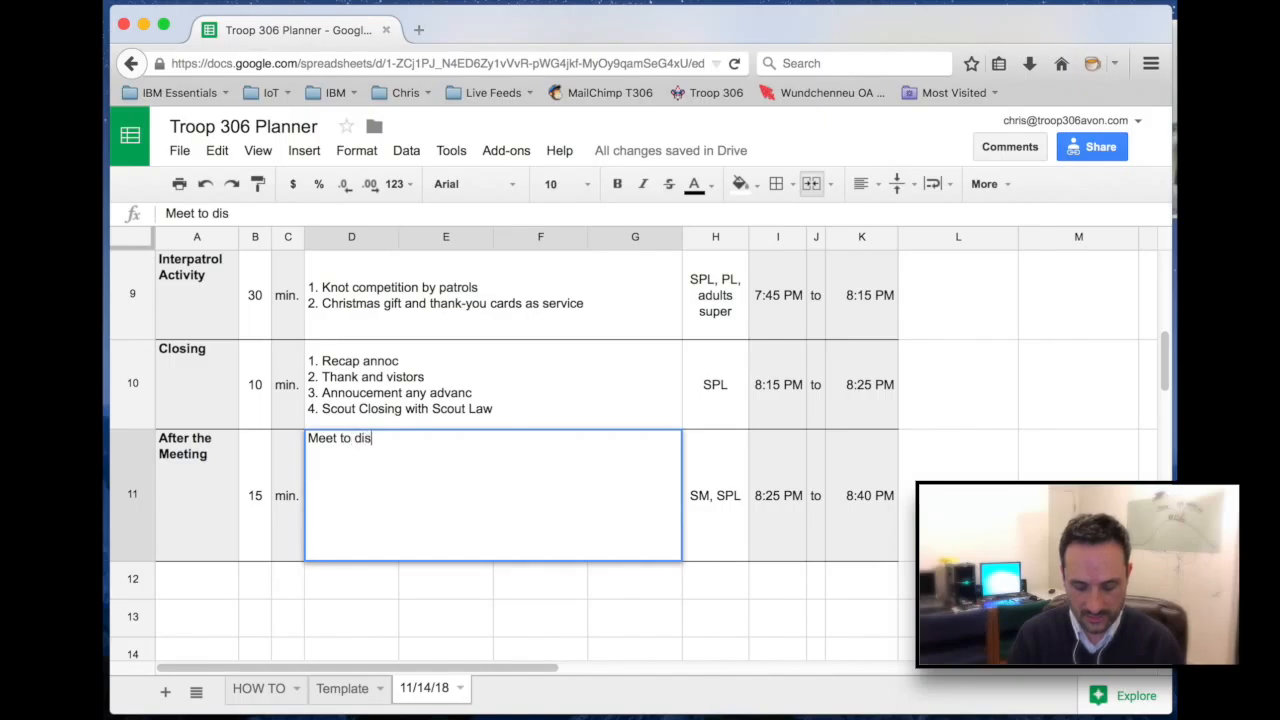
type("cuss next 2 we")
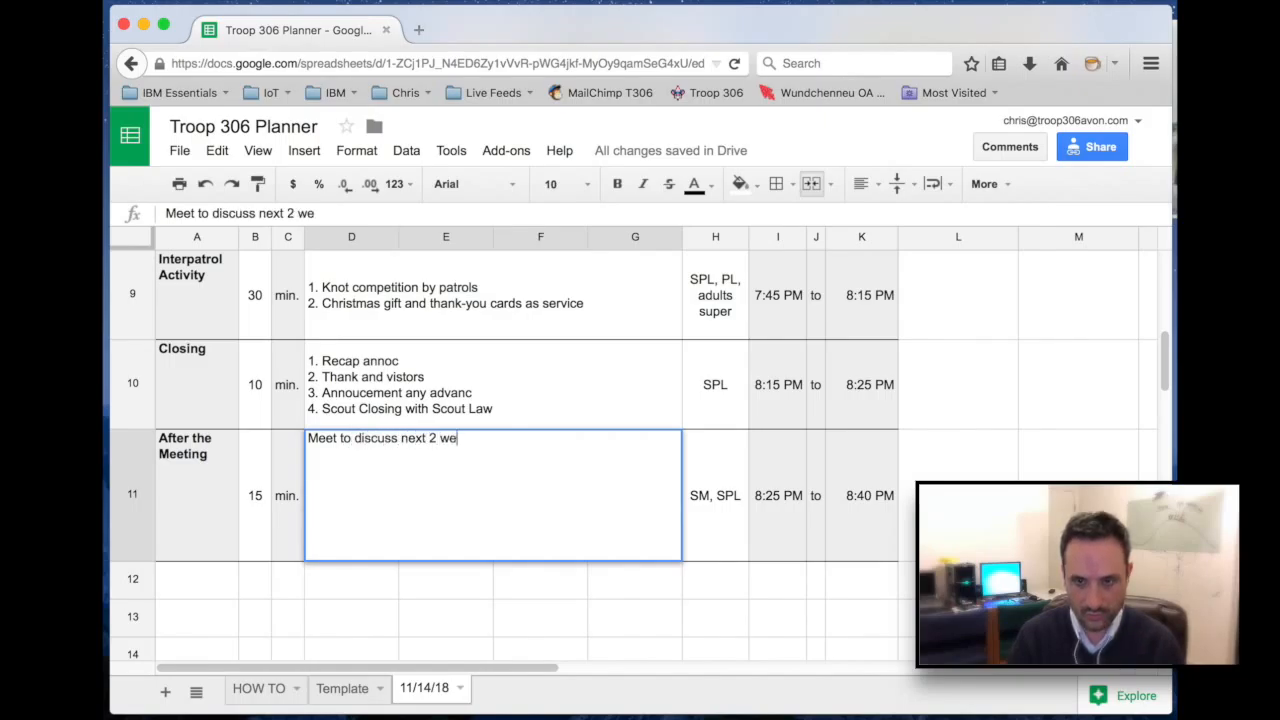
type("eks of activities")
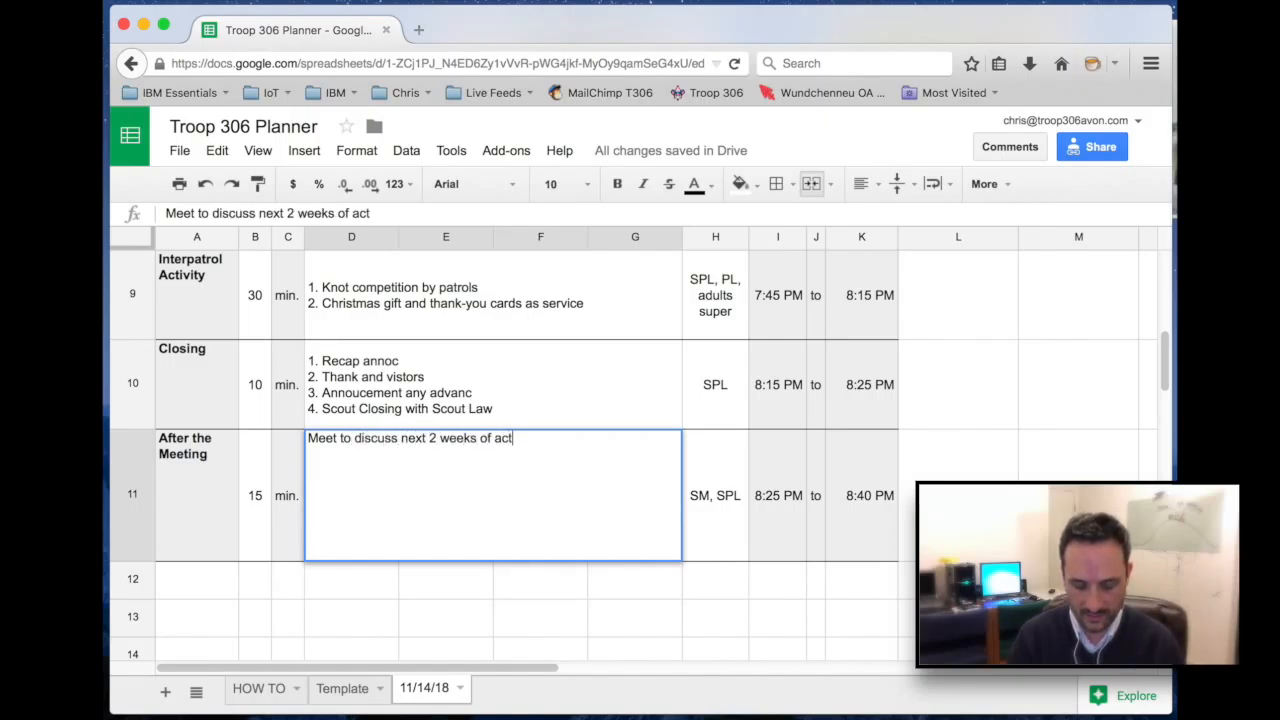
key("Return")
Set the Preopening duration to 20 minutes
key("Up")
key("Left")
key("Left")
key("Left")
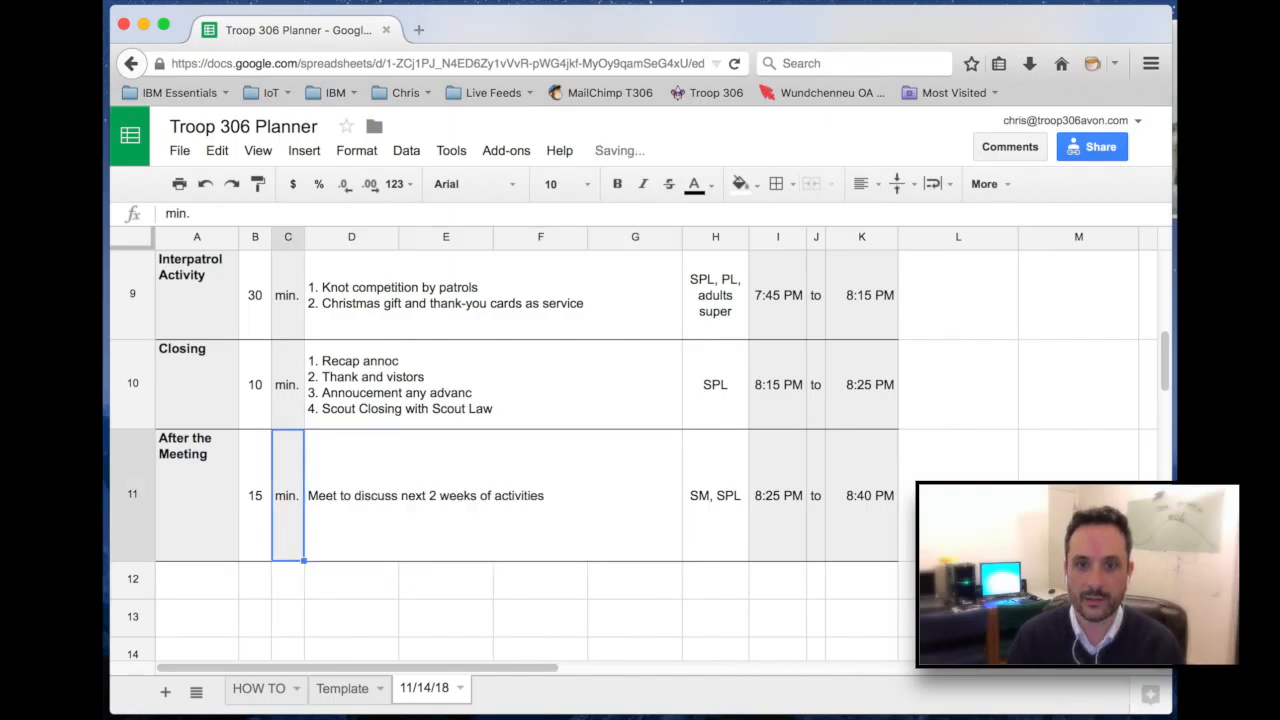
key("Up")
key("Up")
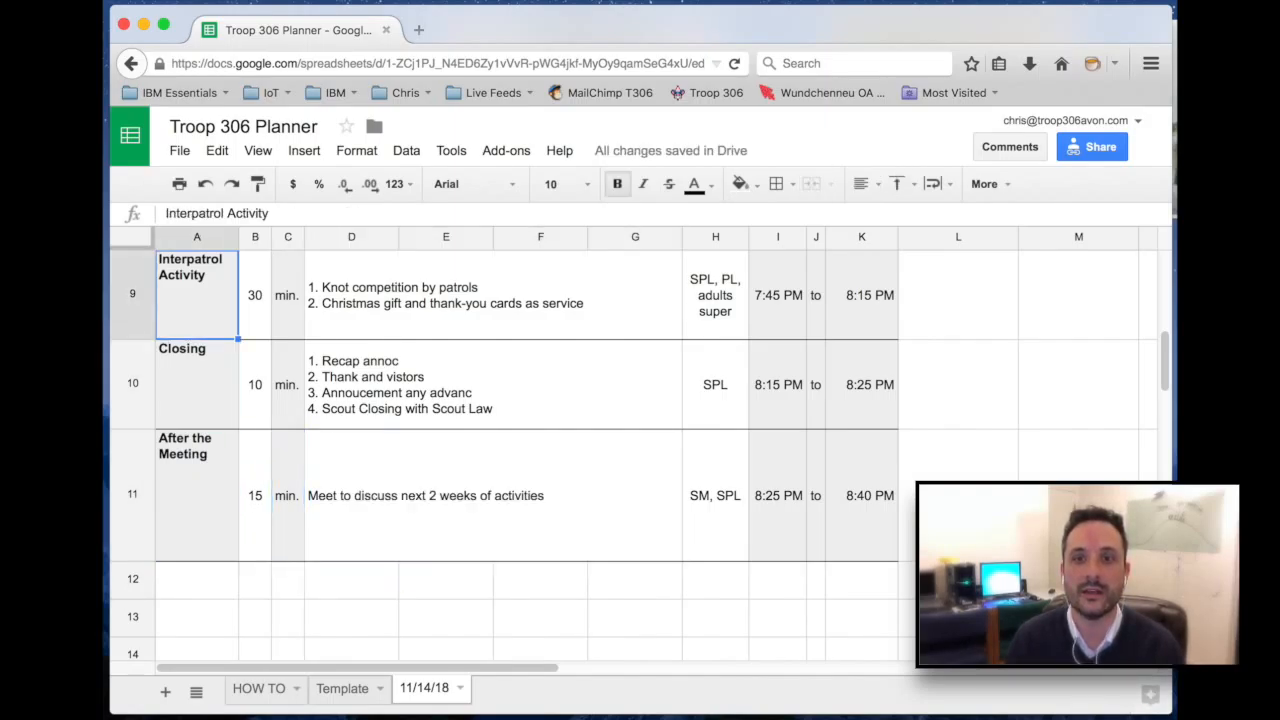
key("Down")
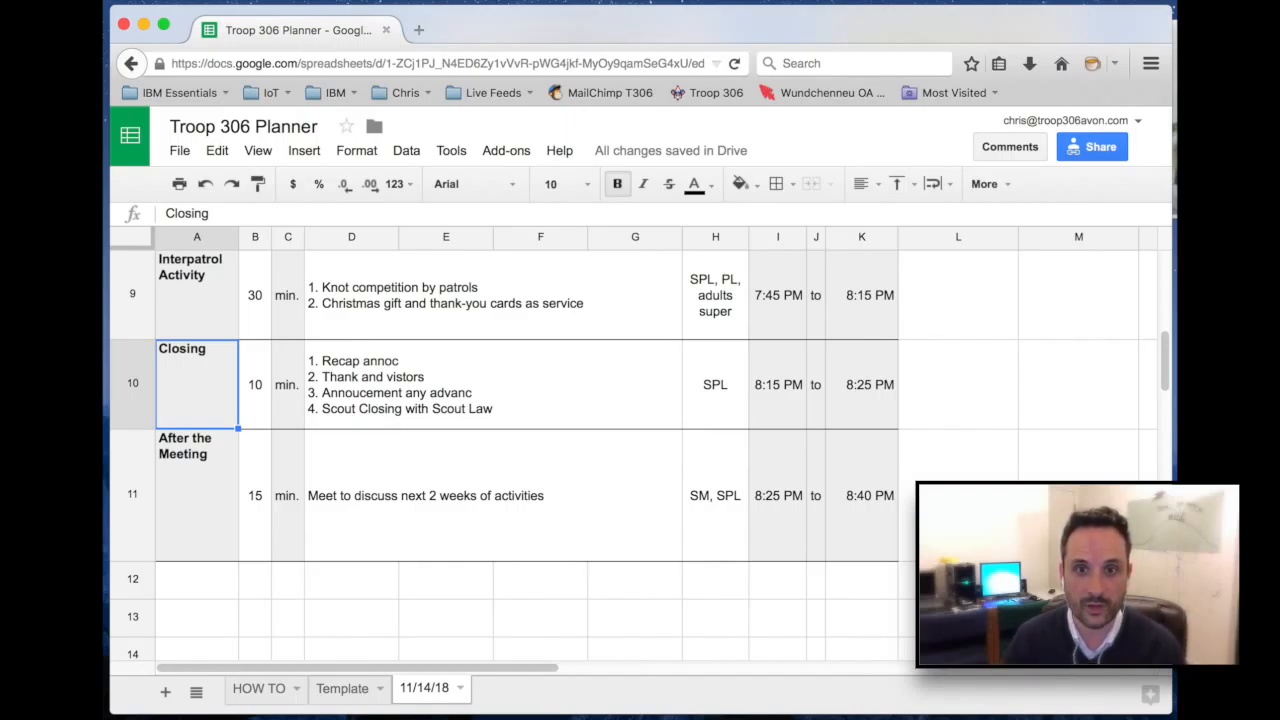
key("Up")
key("Up")
key("Up")
key("Up")
key("Up")
key("Up")
key("Down")
key("Right")
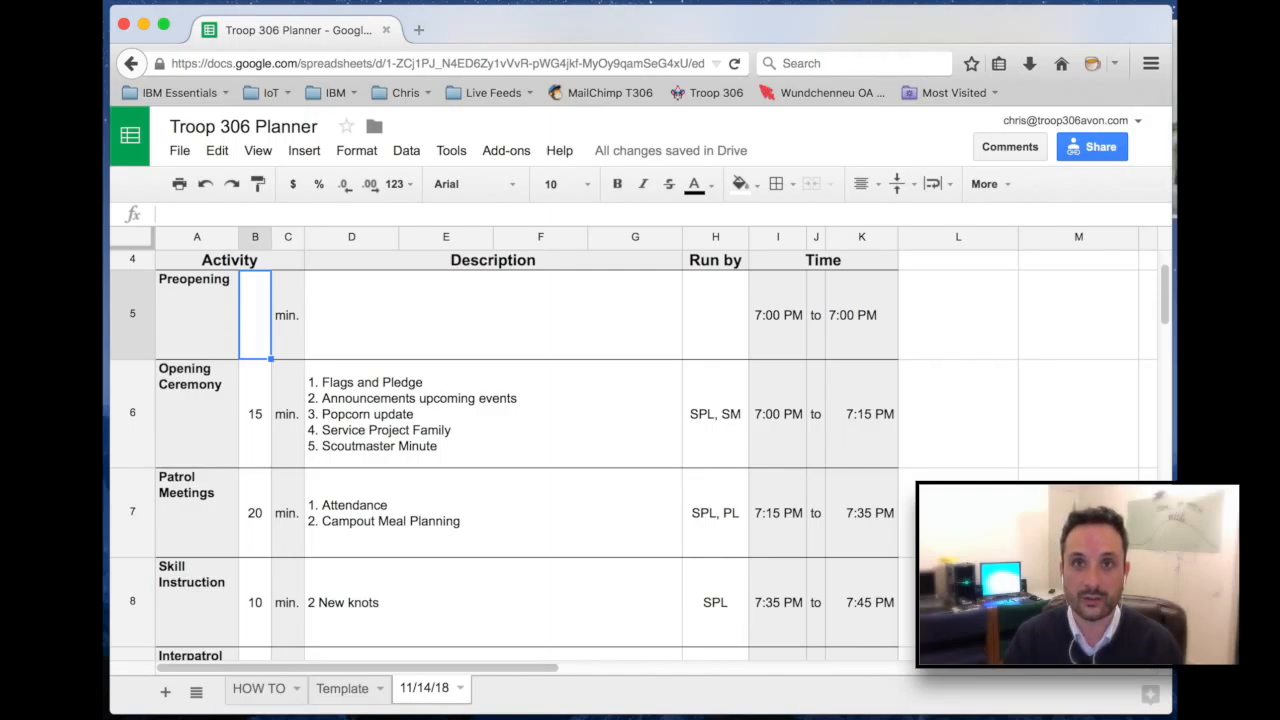
type("20")
key("Tab")
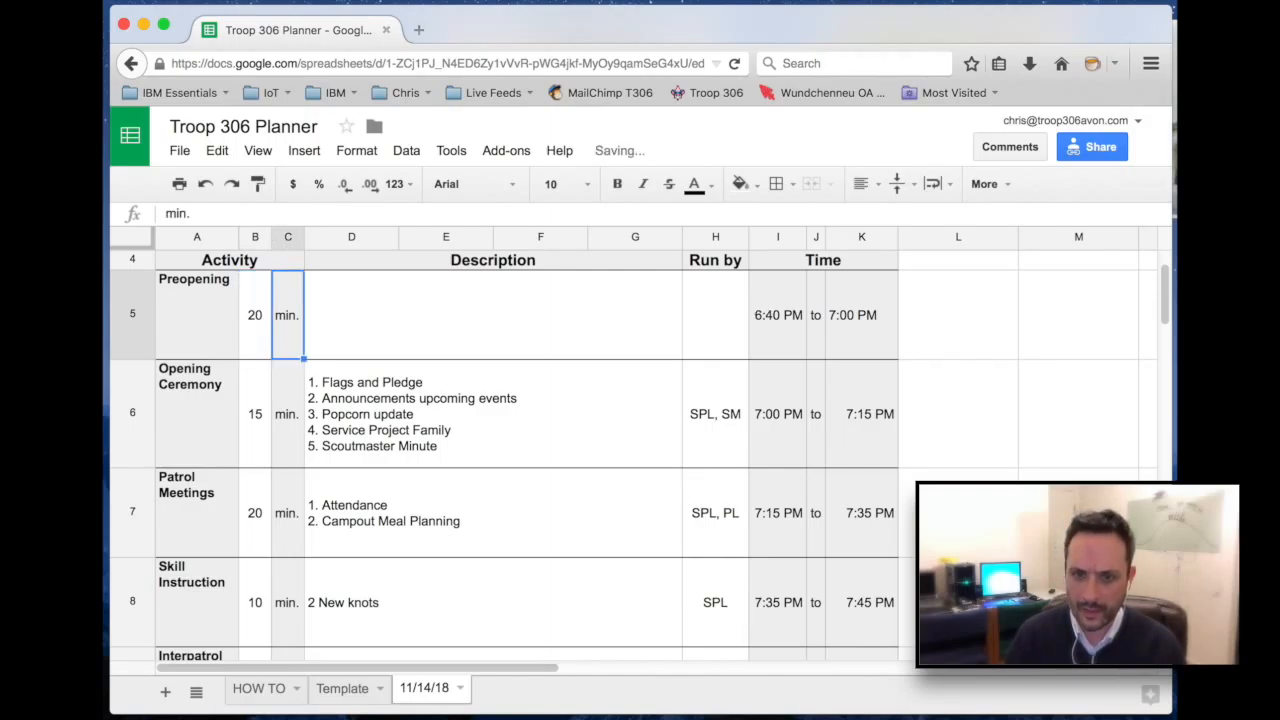
Enter "Set up and finalize plans with PL" as the Preopening description
key("Tab")
type("Set up and finalize plans with PL")
key("Return")
Enter "SPL, PL, ASPL, SM" as the Preopening leaders in the Run by column
key("Up")
key("Right")
type("SPL,")
type(", ")
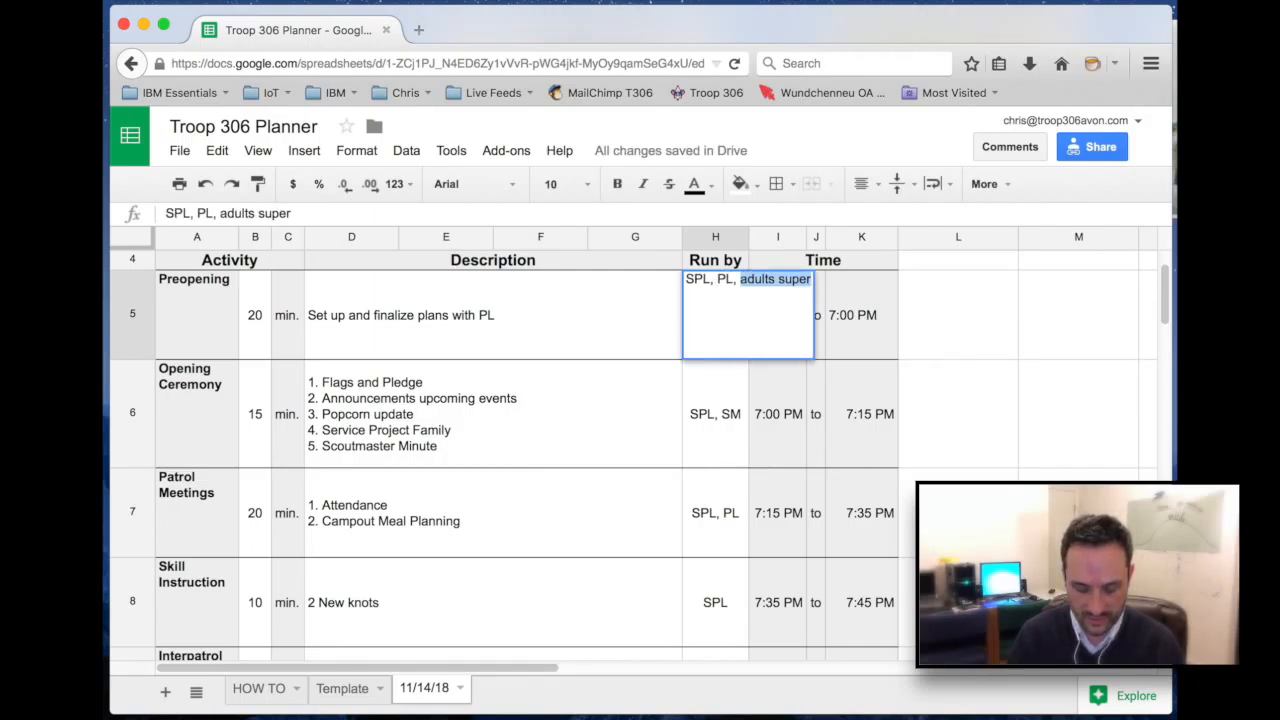
type("ASPL, SM")
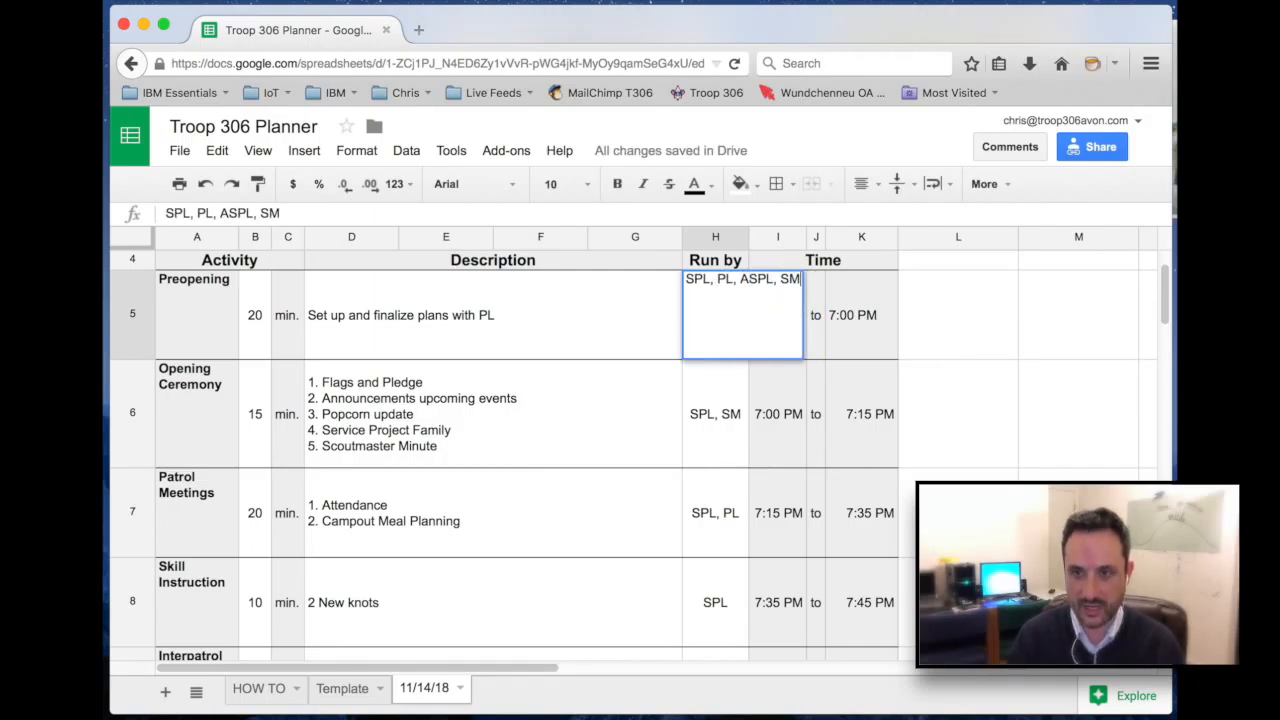
key("Return")
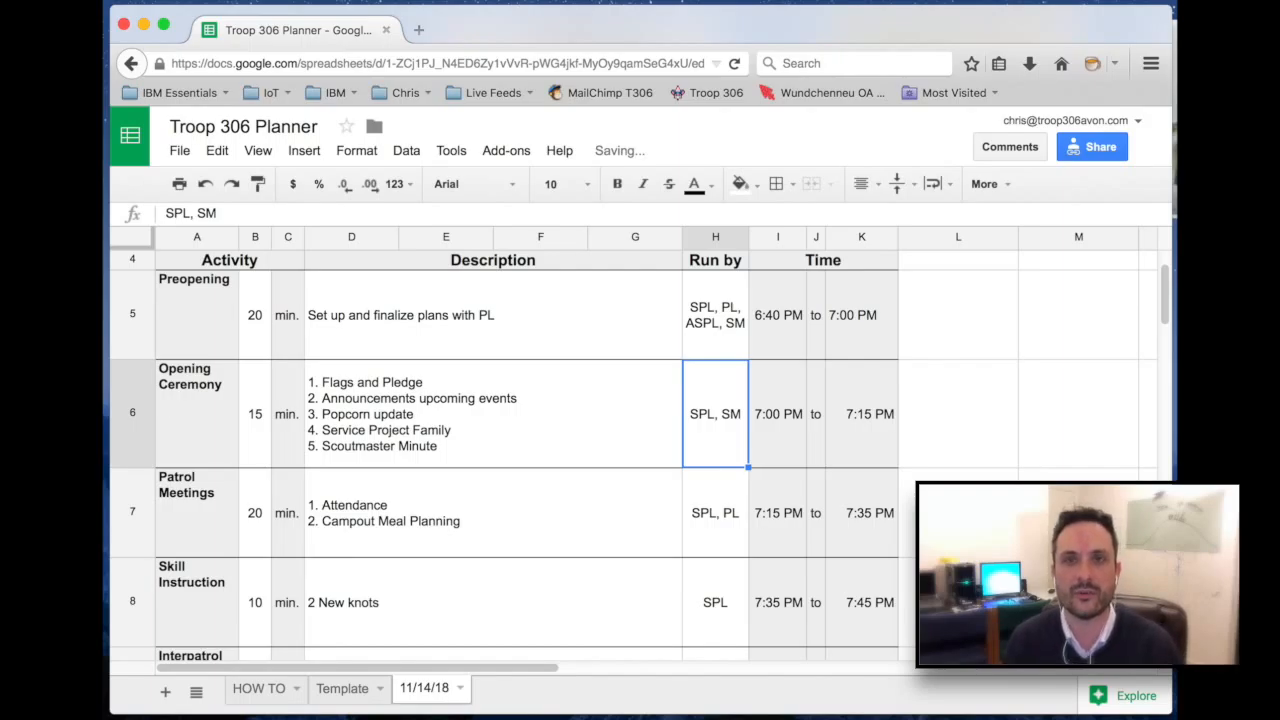
key("Up")
key("Left")
key("Left")
key("Right")
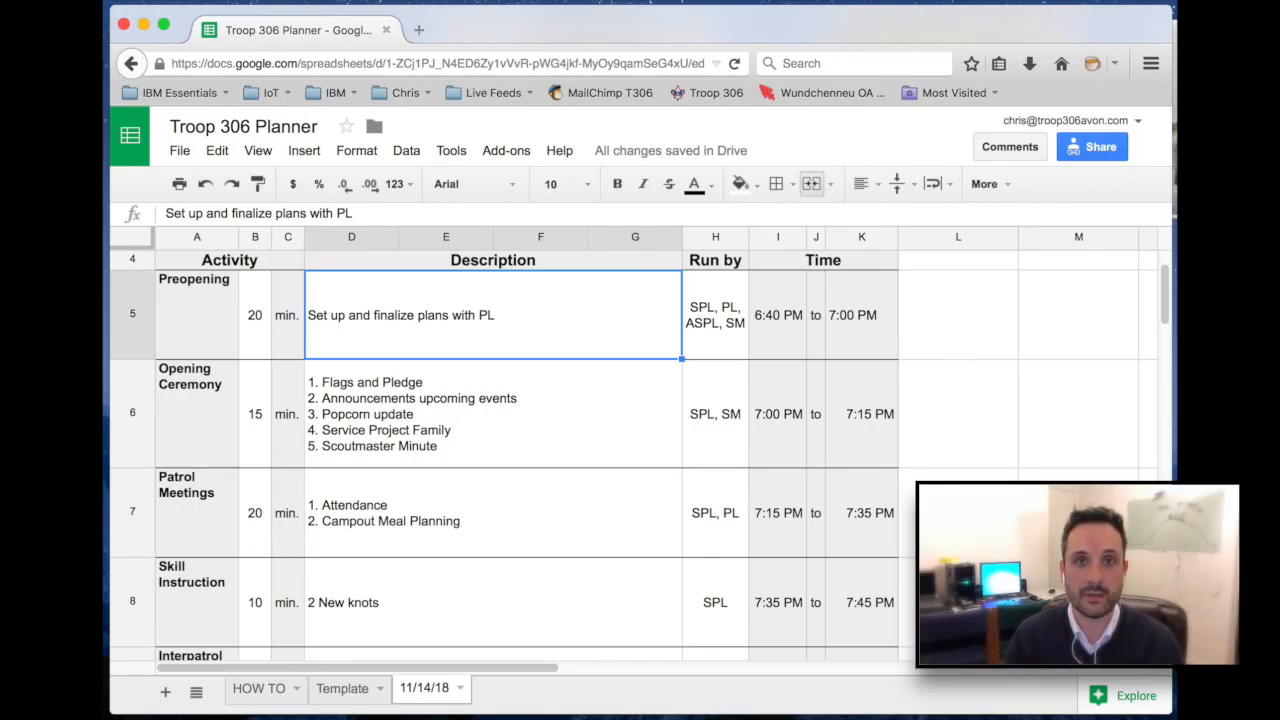
key("Left")
key("Left")
key("Left")
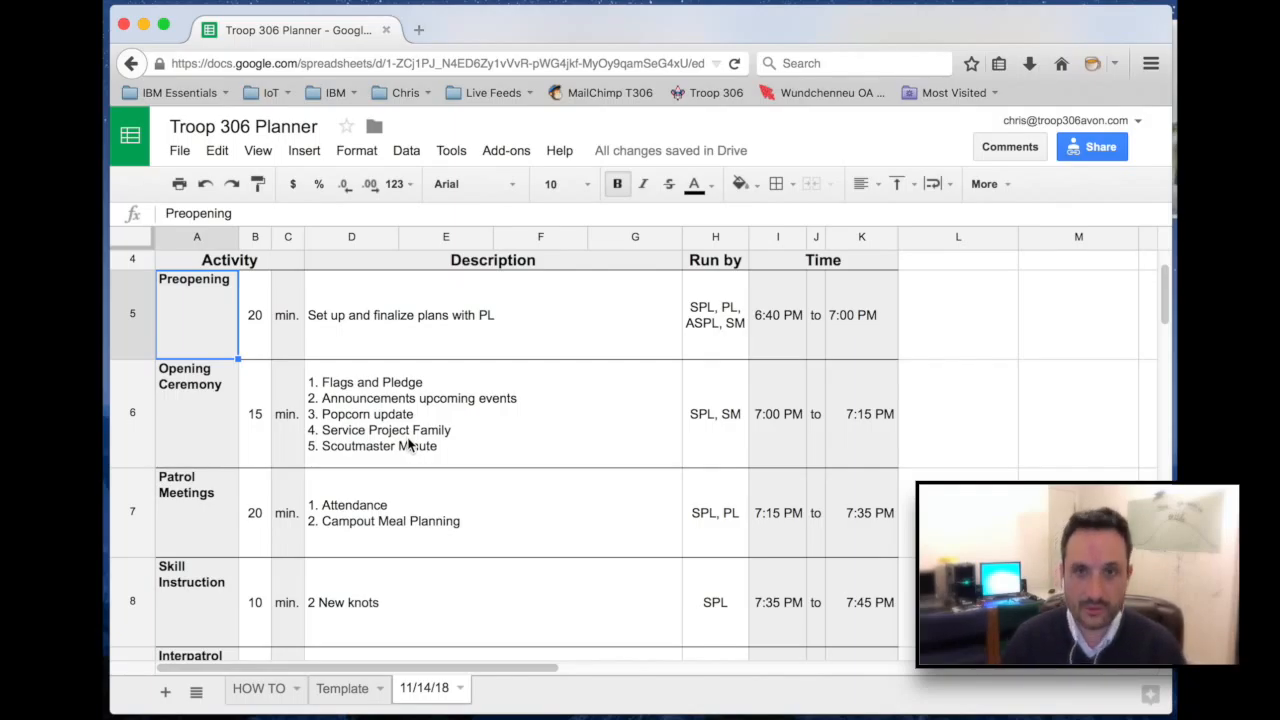
Send the current sheet to print with the page layout set to portrait
left_click(179, 183)
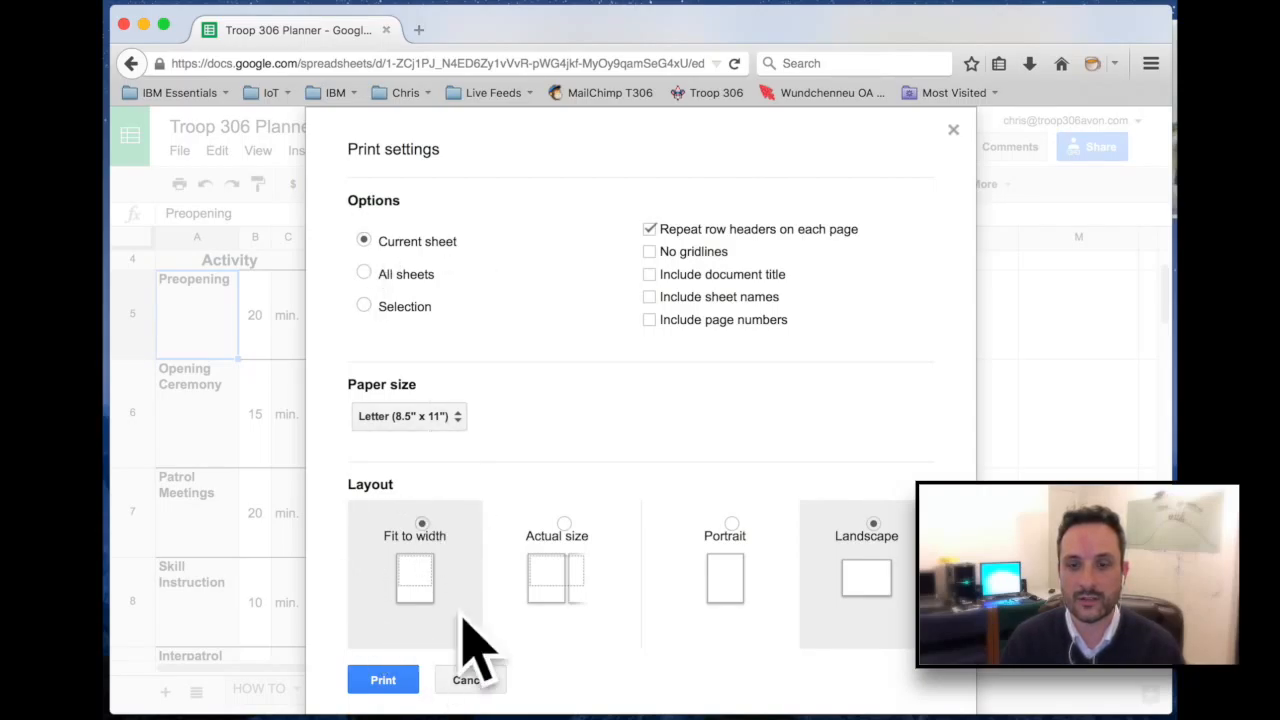
left_click(737, 568)
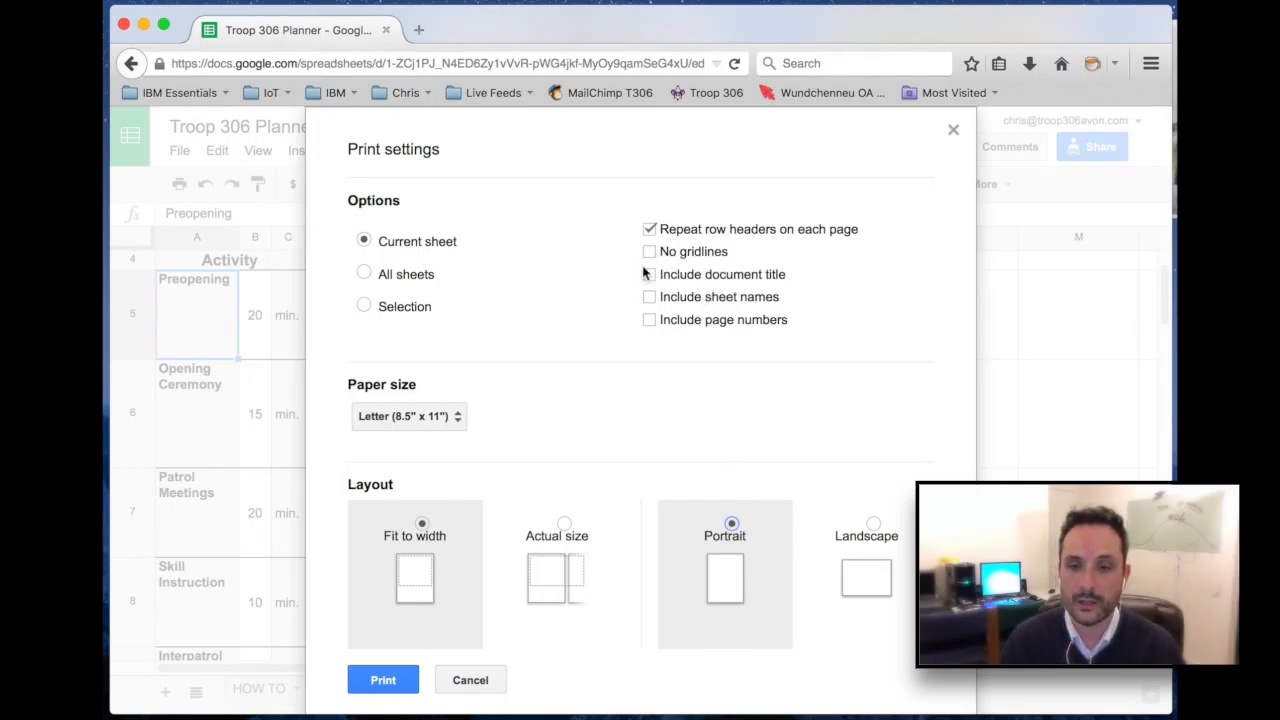
left_click(385, 680)
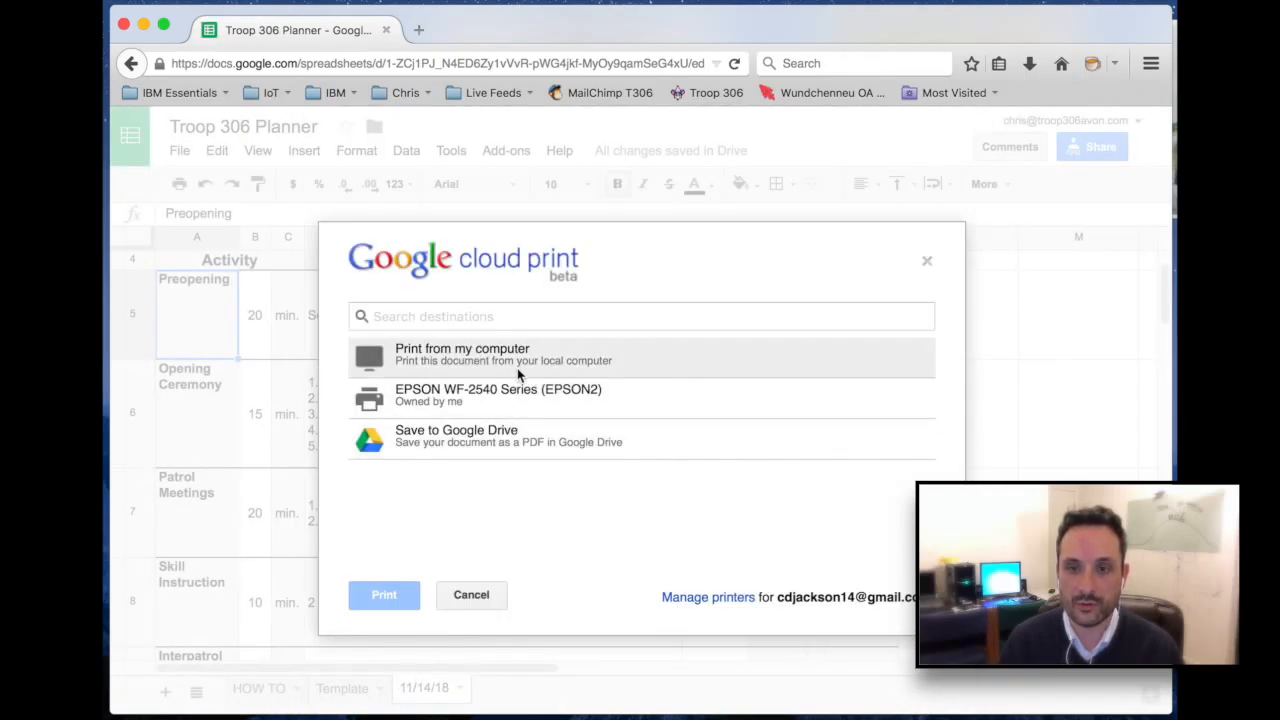
Choose to print from the local computer and open the generated PDF with Adobe Acrobat Reader DC
left_click(438, 362)
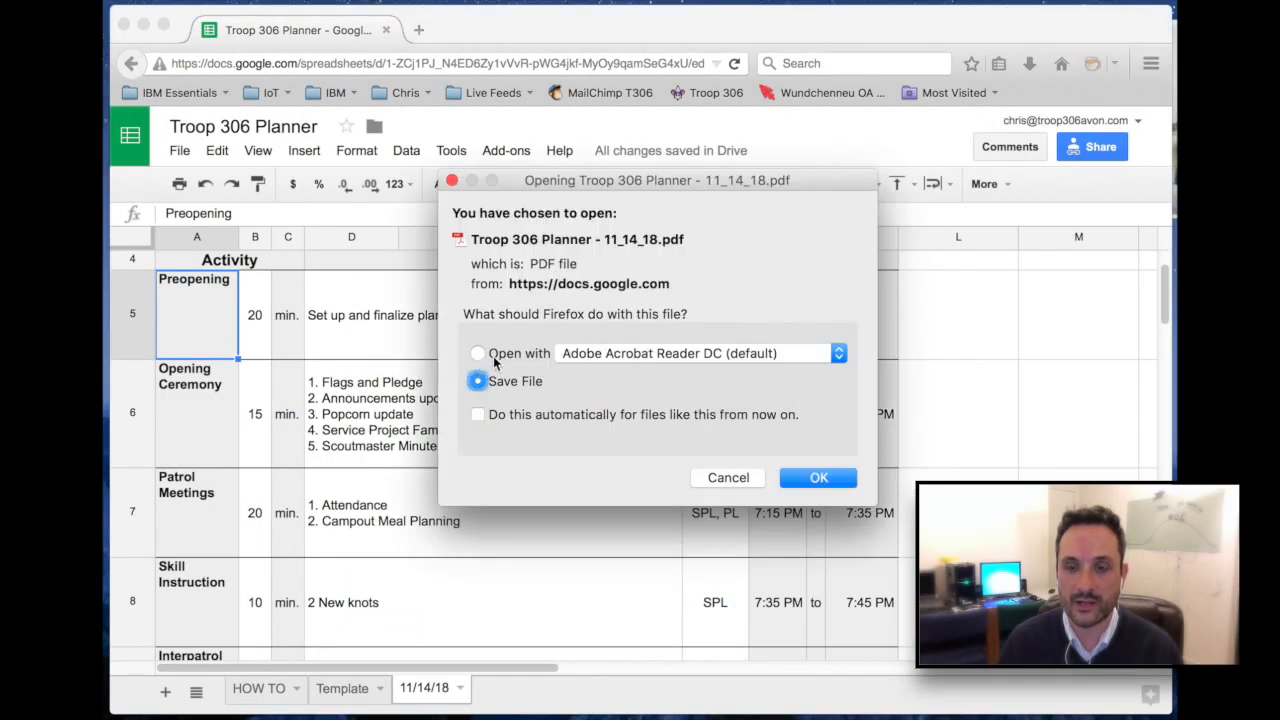
left_click(478, 353)
left_click(818, 479)
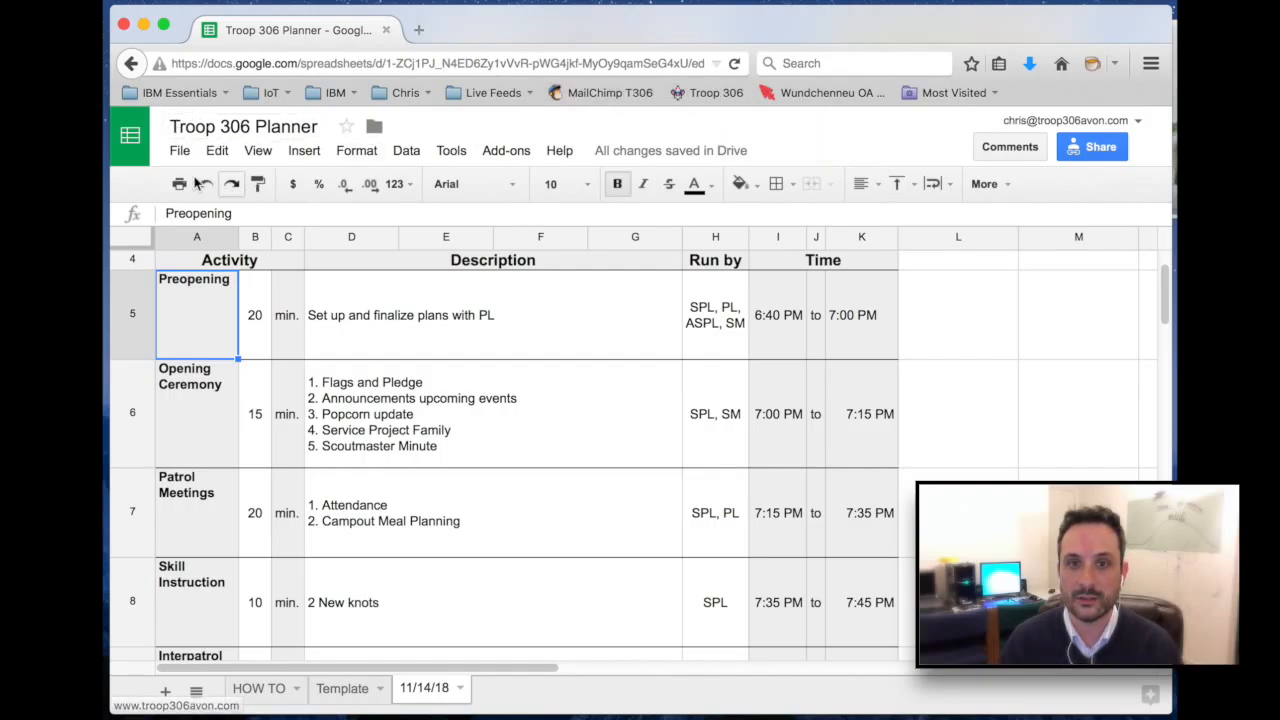
Leave the planner spreadsheet and open the full list of Troop 306 events on the troop's website
left_click(135, 160)
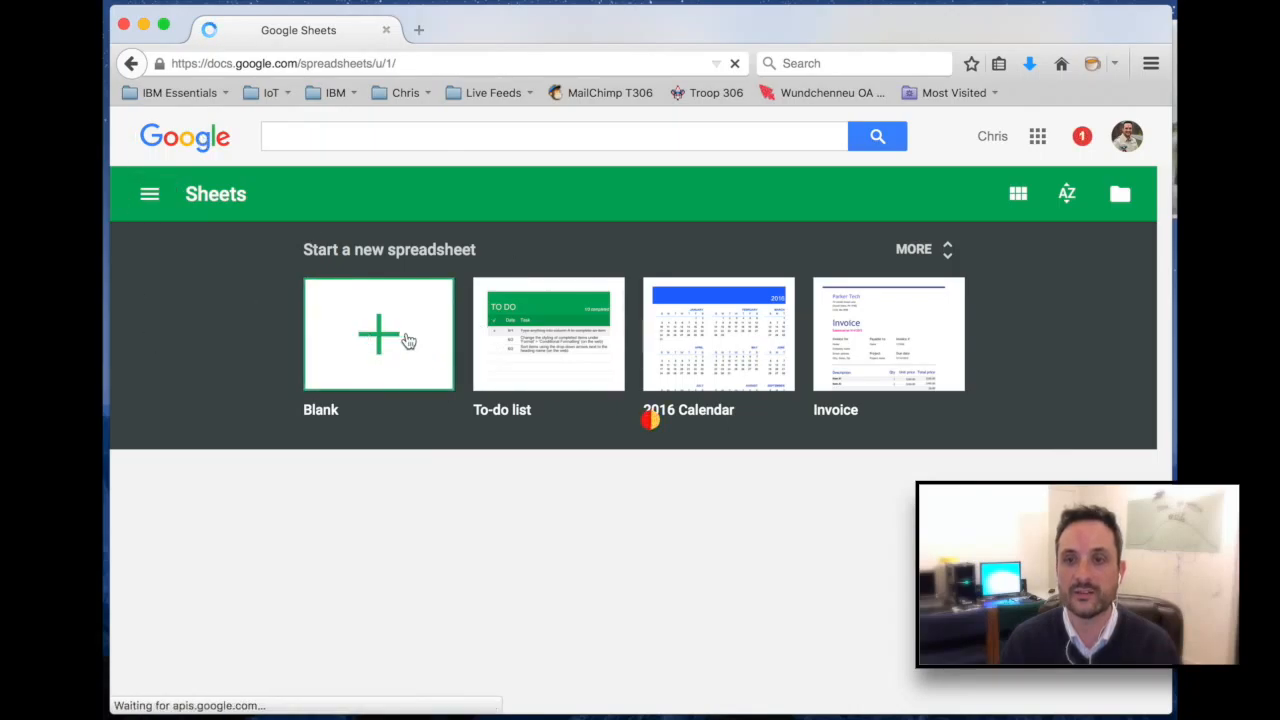
left_click(707, 99)
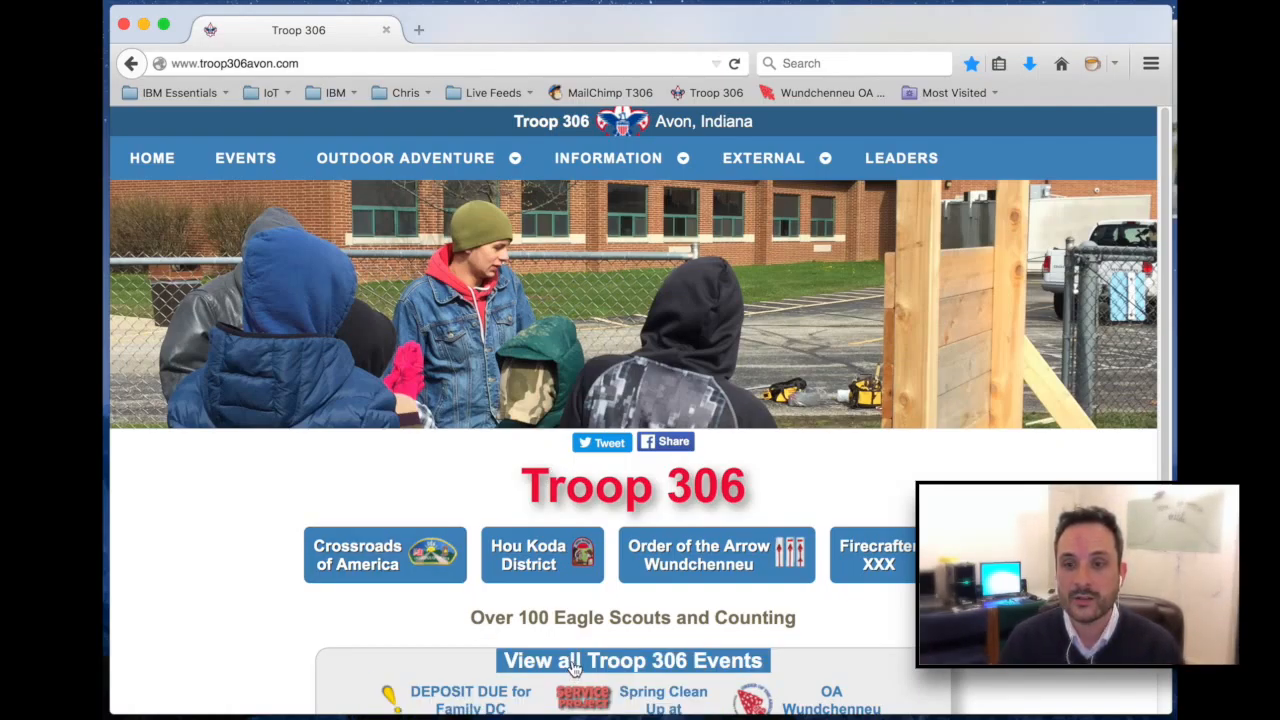
left_click(574, 662)
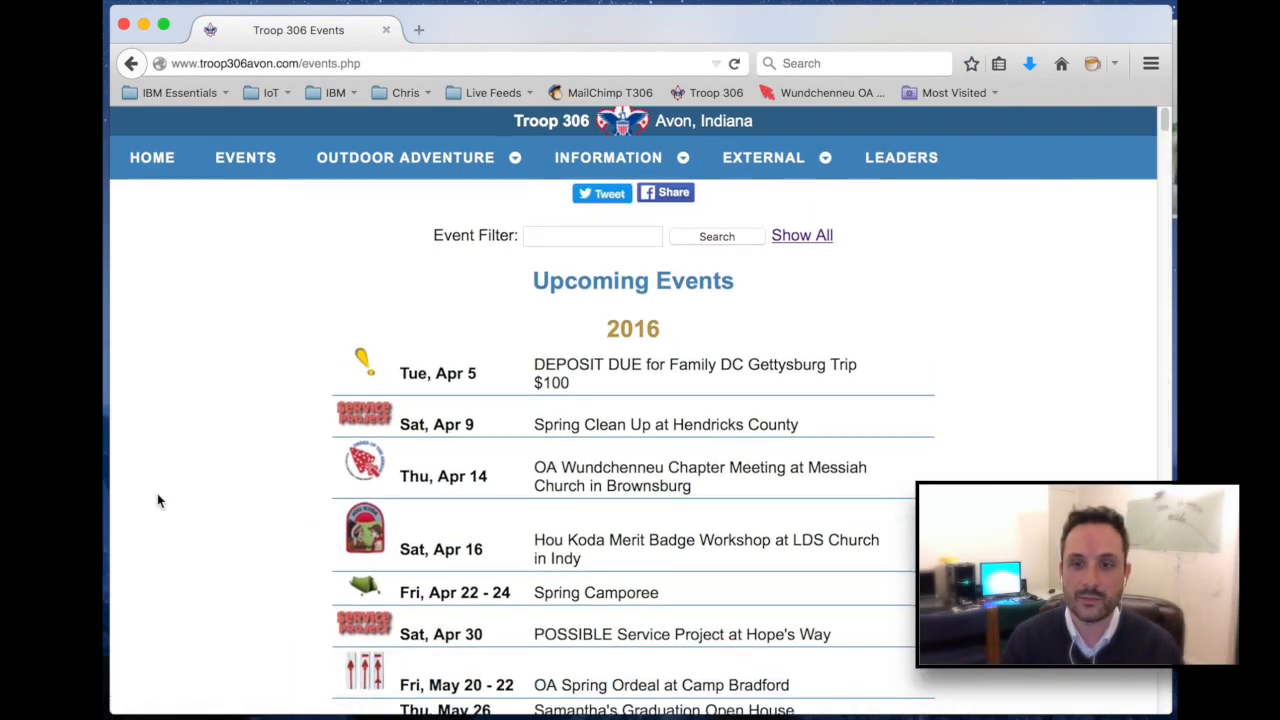
Look through the upcoming 2016 events and return to the Troop 306 home page
scroll(157, 493, "down", 2)
scroll(157, 494, "down", 2)
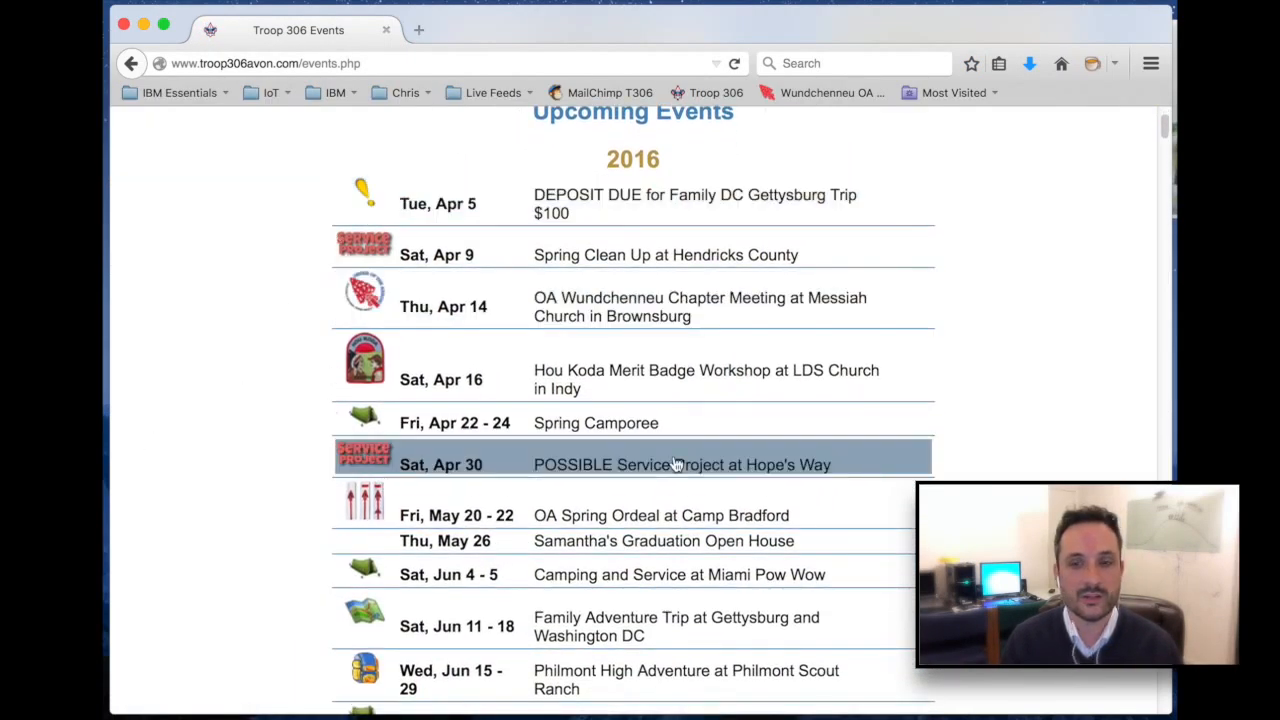
scroll(280, 456, "up", 4)
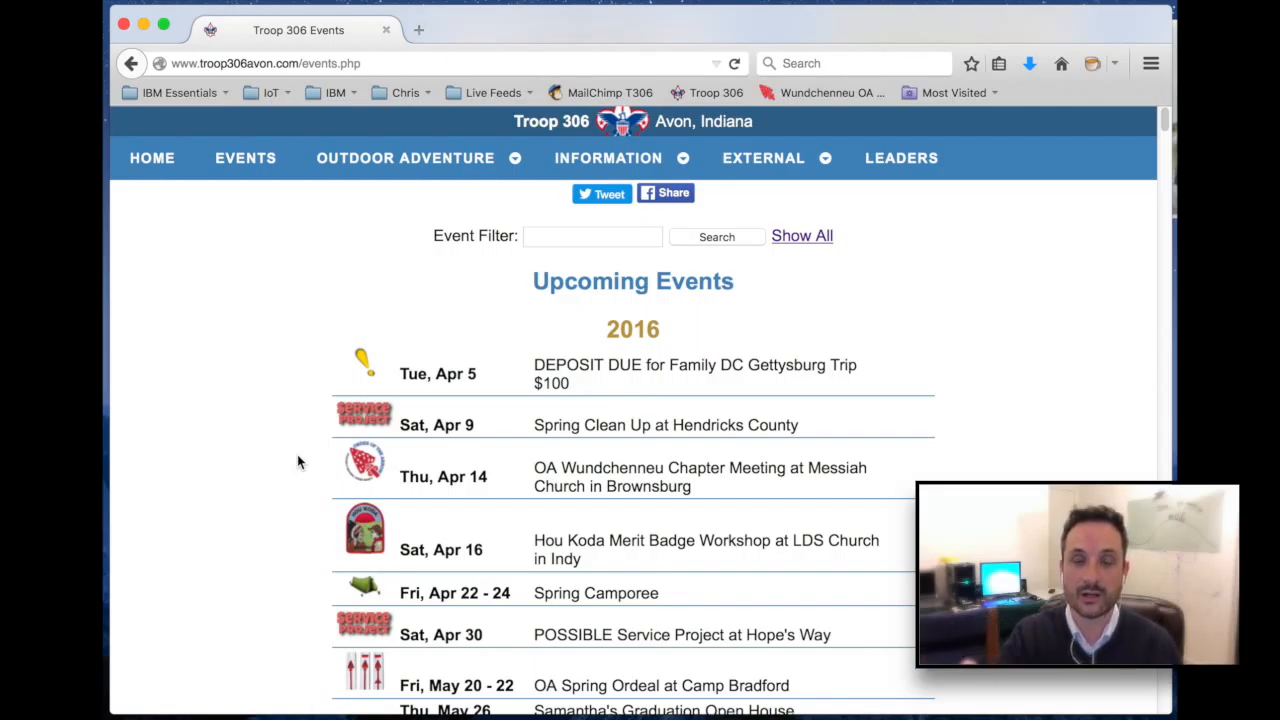
left_click(157, 172)
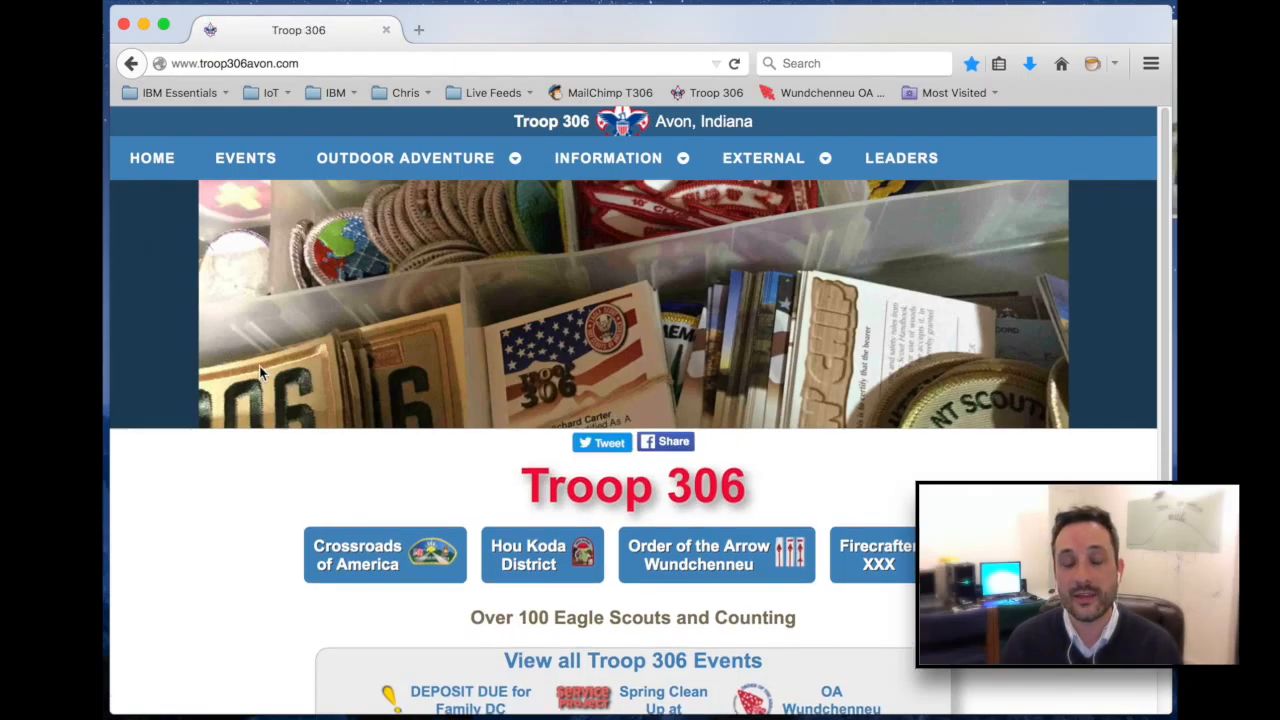